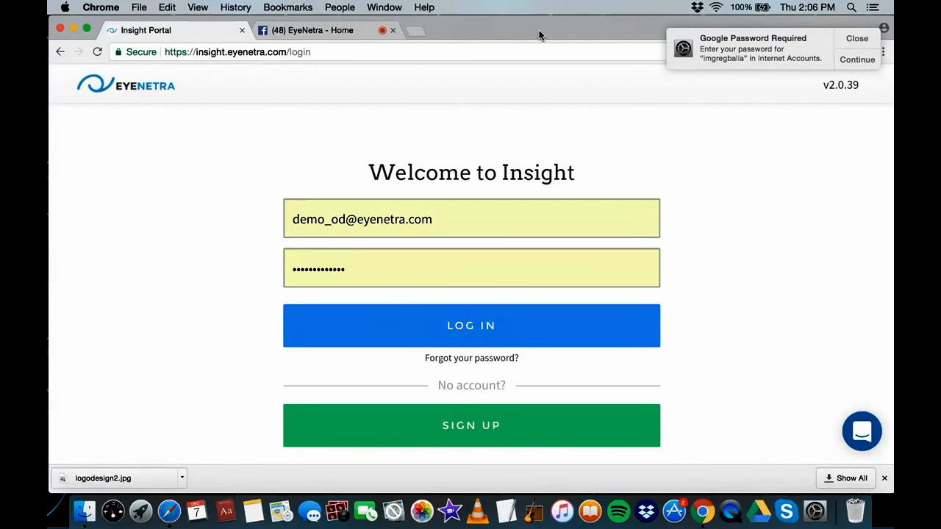
# Dismiss the browser password notification and log in to the demo practitioner account
pyautogui.click(857, 38)
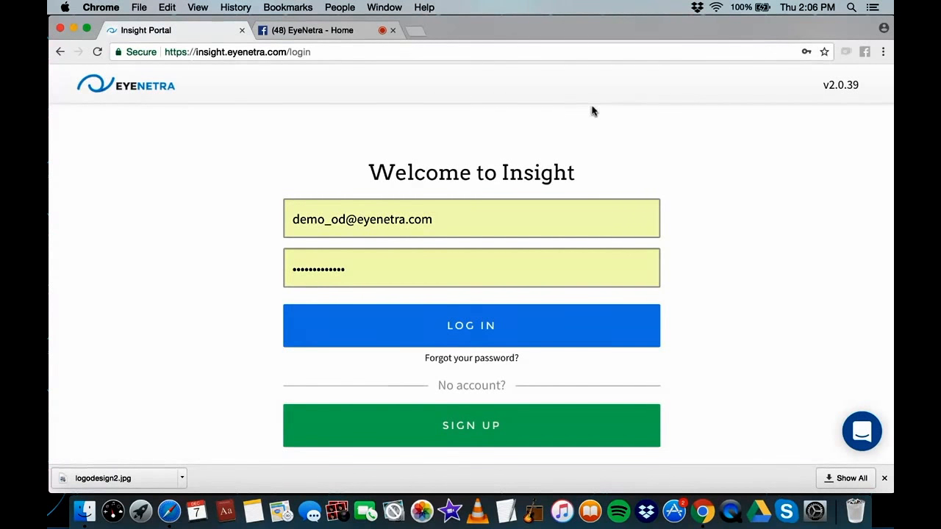
pyautogui.click(466, 316)
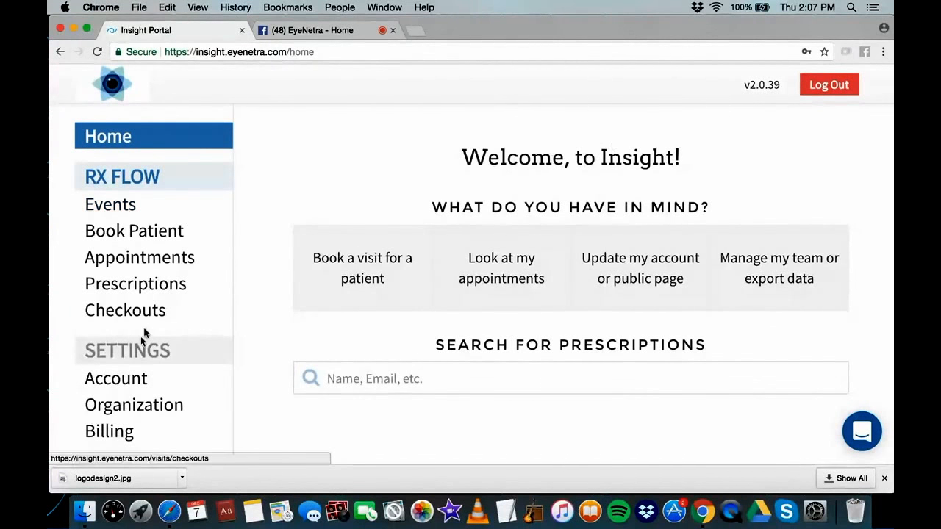
# Open the Account page under Settings in the sidebar
pyautogui.click(130, 381)
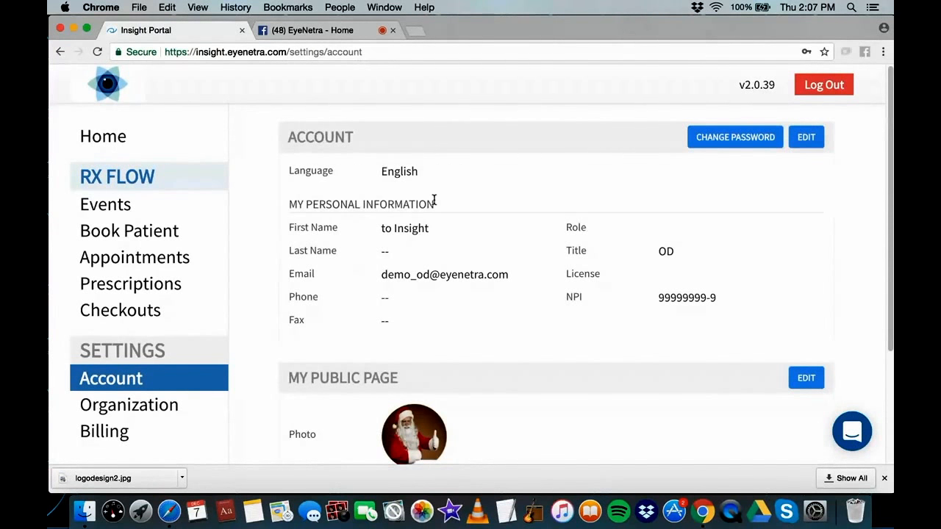
# Replace the account's first name and fill in the last name with the practitioner's new name
pyautogui.click(814, 139)
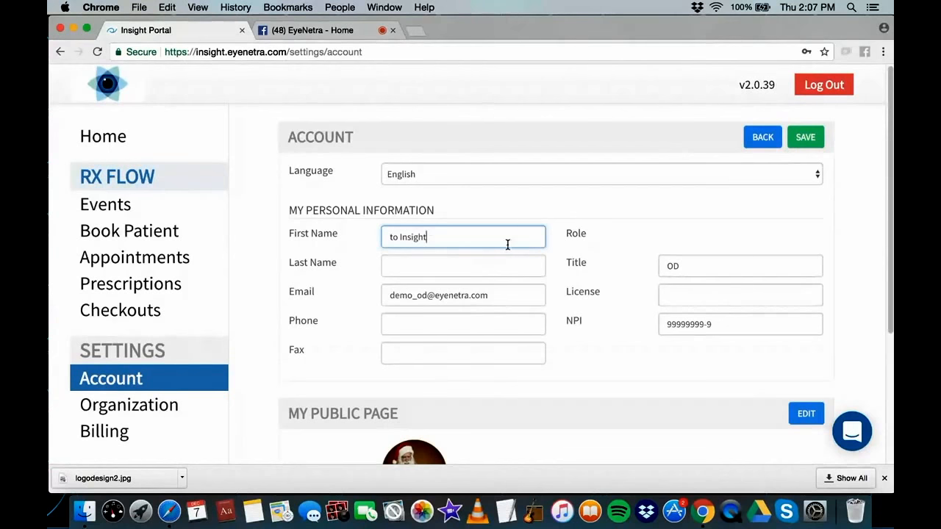
pyautogui.moveTo(480, 237); pyautogui.dragTo(323, 229)
pyautogui.press('BackSpace')
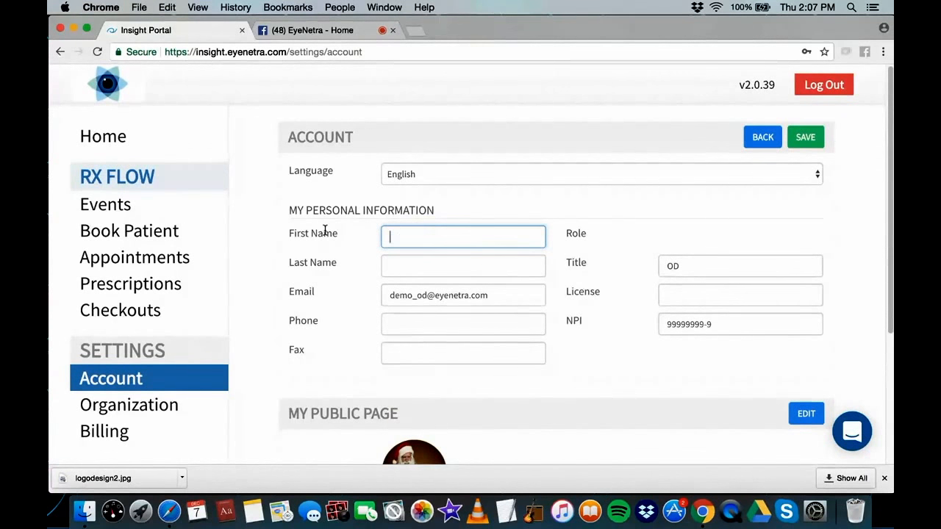
pyautogui.write('Santa')
pyautogui.click(396, 265)
pyautogui.write('Claus')
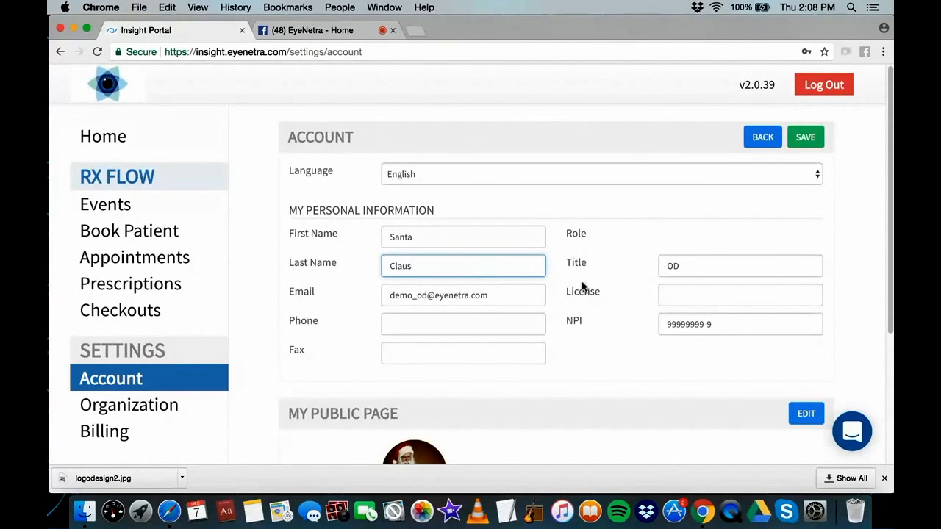
# Add a license number, save the profile, and scroll down to My Public Page
pyautogui.click(518, 298)
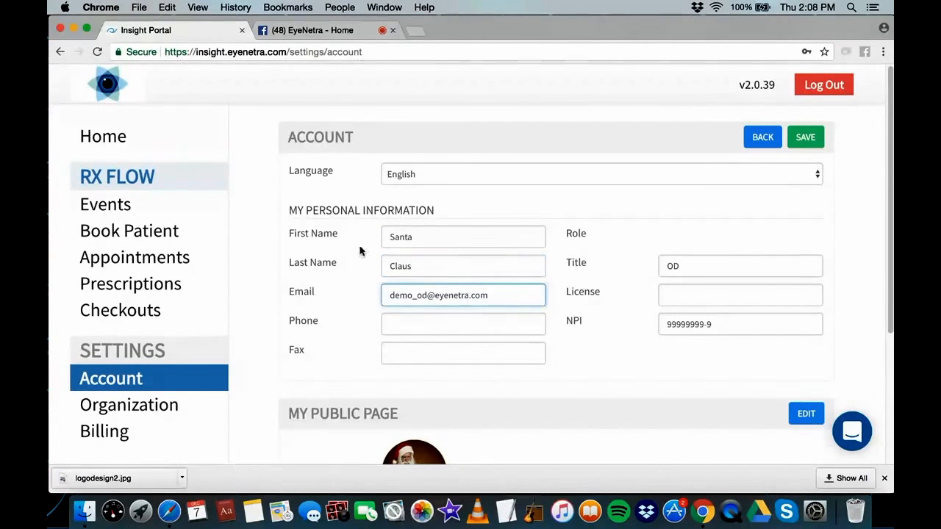
pyautogui.click(691, 295)
pyautogui.write('12345')
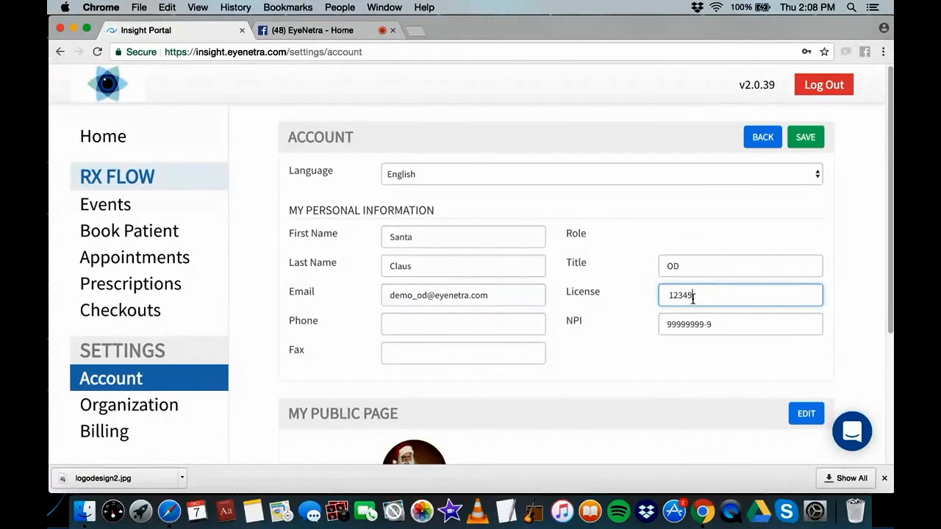
pyautogui.click(806, 138)
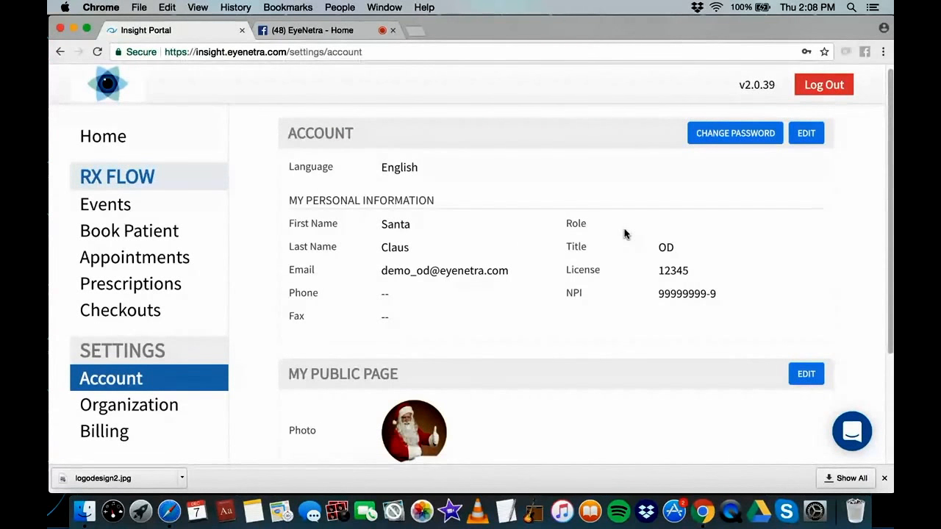
pyautogui.scroll(-3, 577, 250)
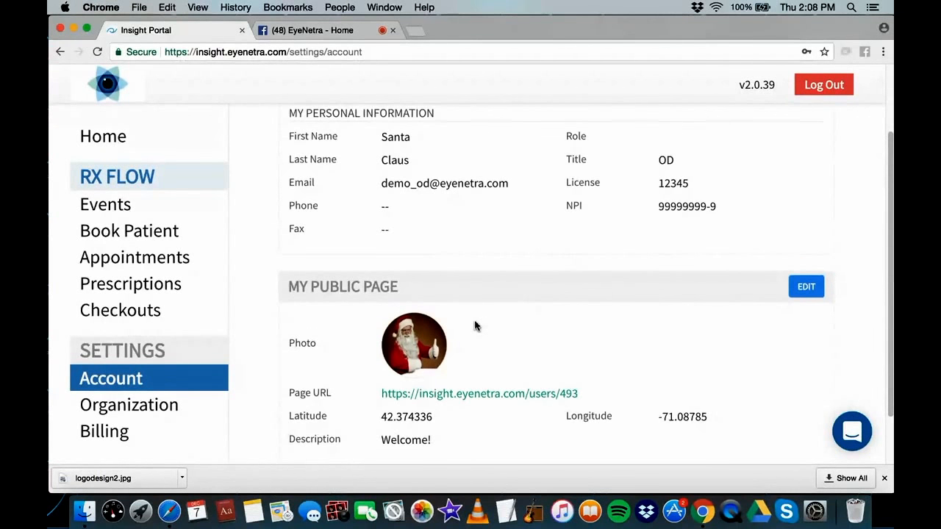
pyautogui.scroll(-1, 475, 326)
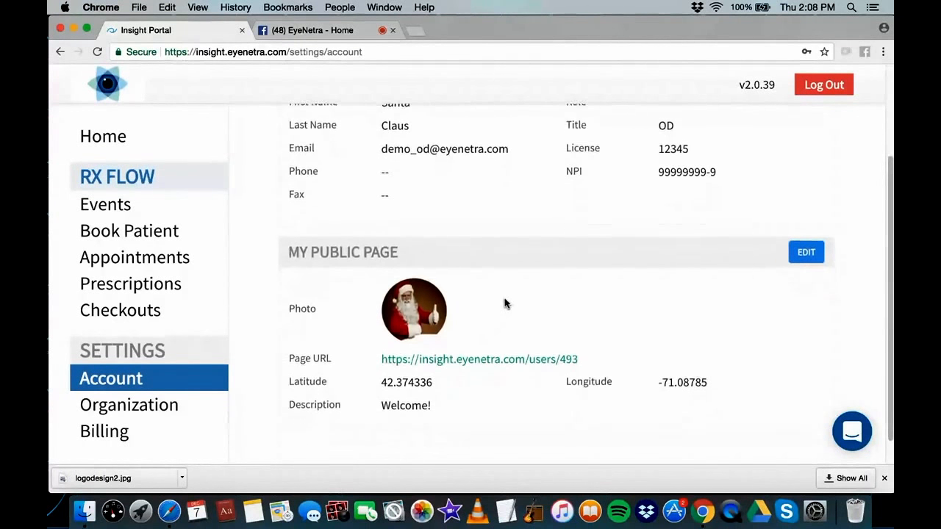
pyautogui.moveTo(421, 301)
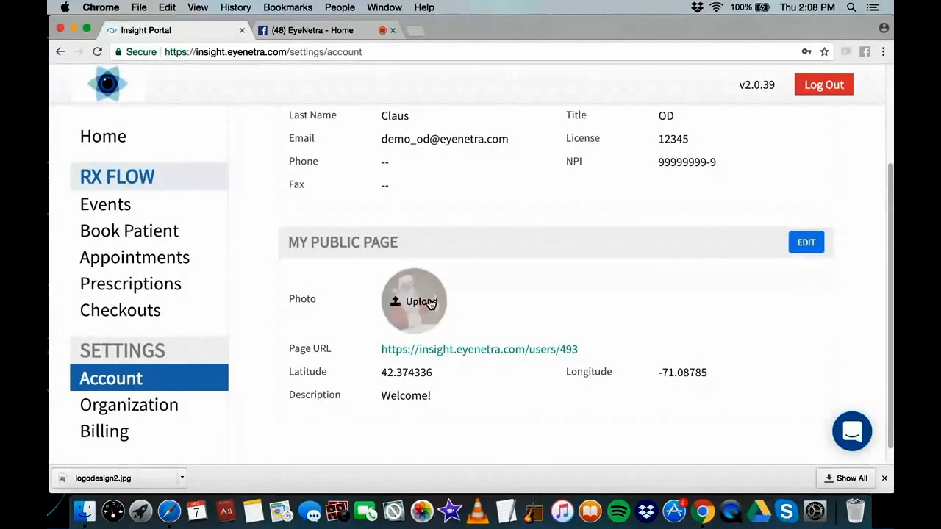
# Preview the practitioner's public page in a new tab, then go to Organization settings
pyautogui.click(801, 246)
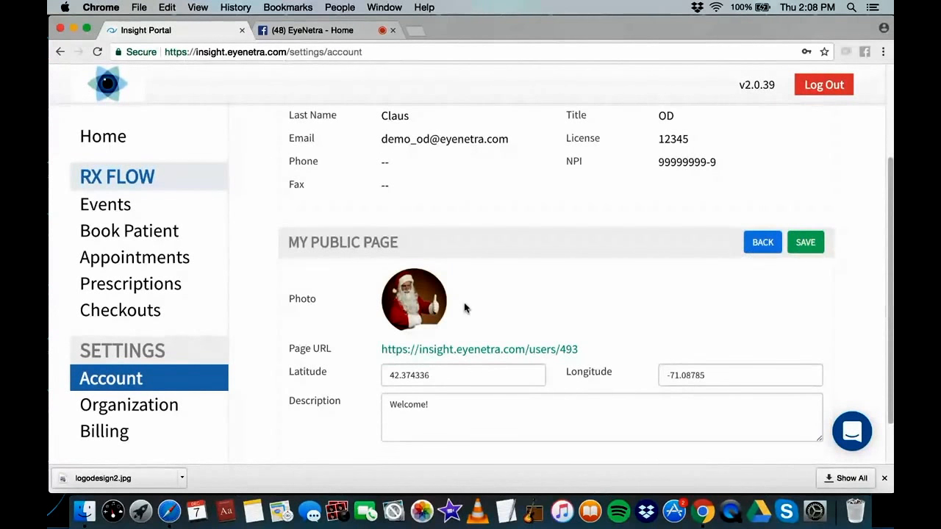
pyautogui.click(445, 350)
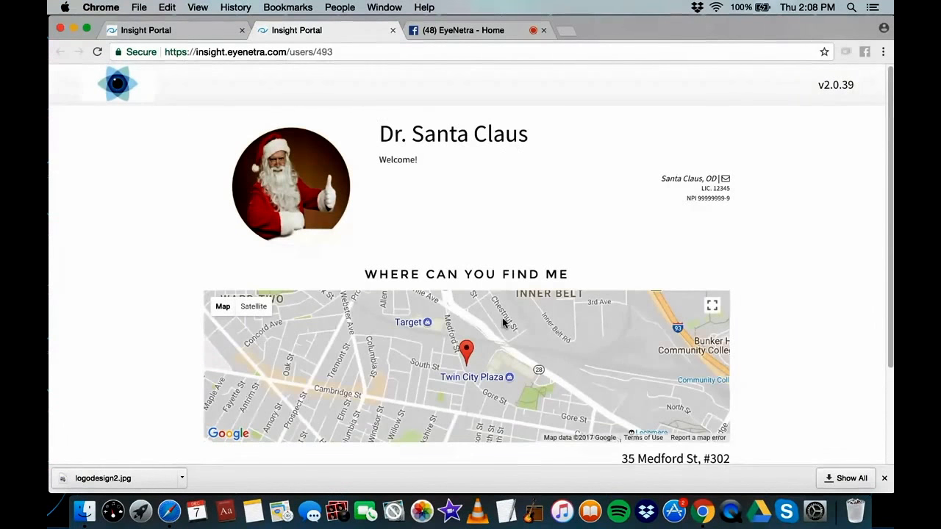
pyautogui.scroll(-3, 516, 377)
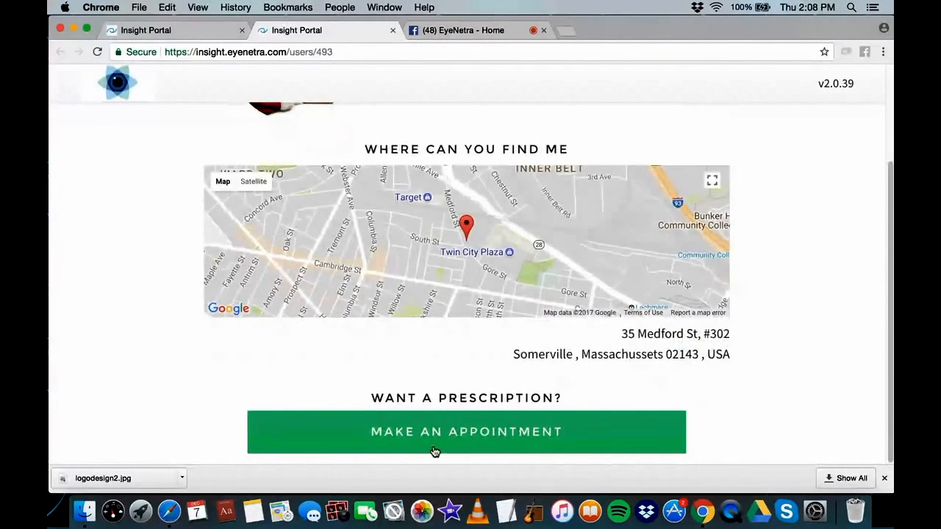
pyautogui.scroll(3, 451, 248)
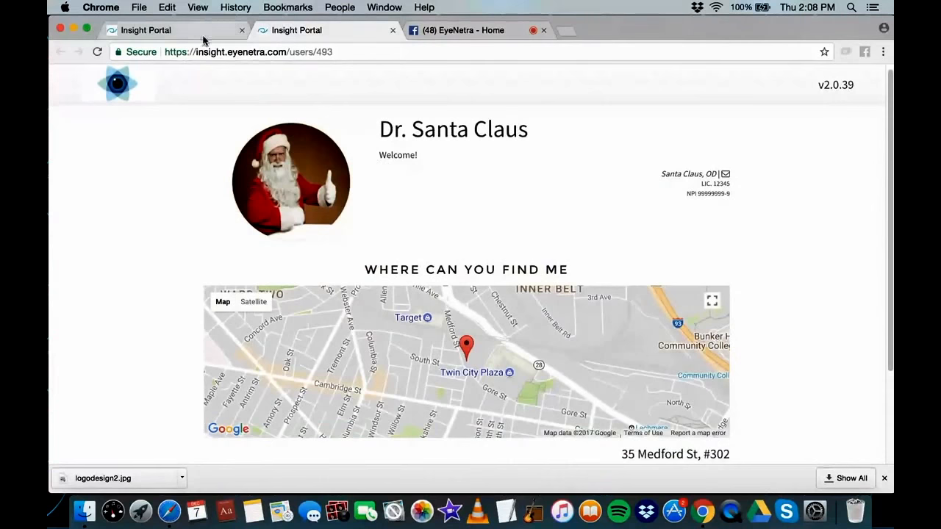
pyautogui.click(204, 37)
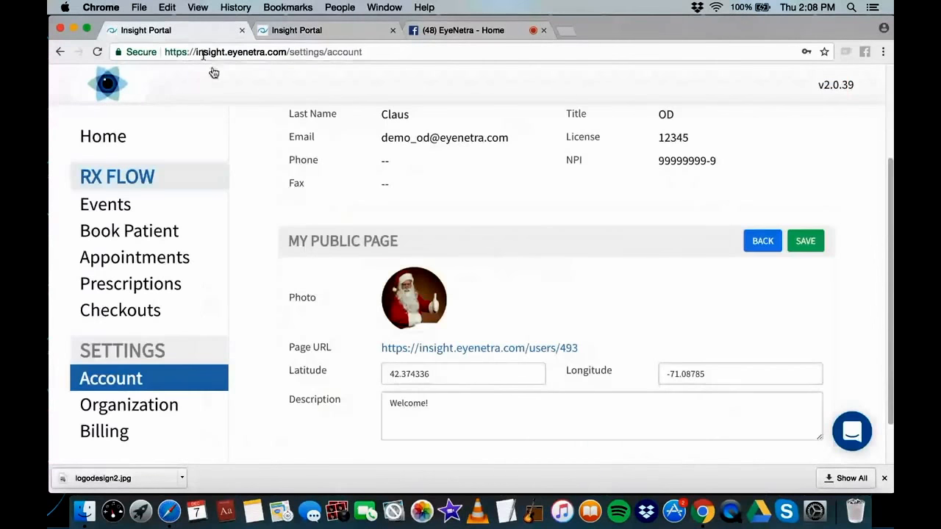
pyautogui.click(135, 410)
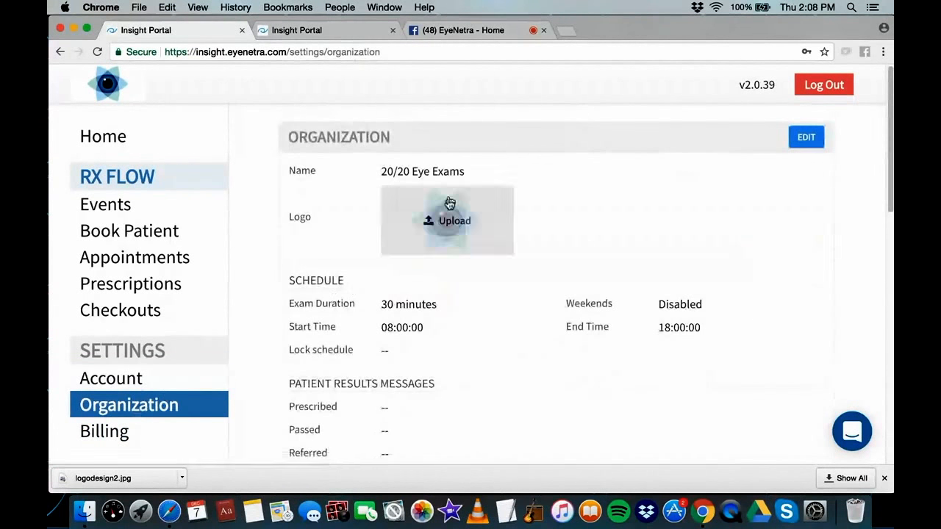
# Rename the organization from '20/20 Eye Exams' to 'Vision Care Clinic' and save
pyautogui.click(804, 140)
pyautogui.moveTo(471, 178); pyautogui.dragTo(379, 174)
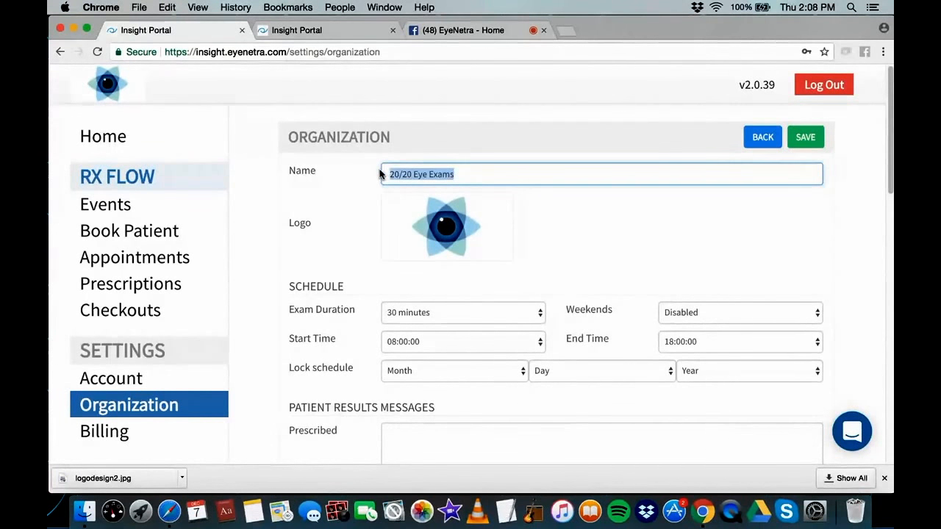
pyautogui.write('Vision Care ')
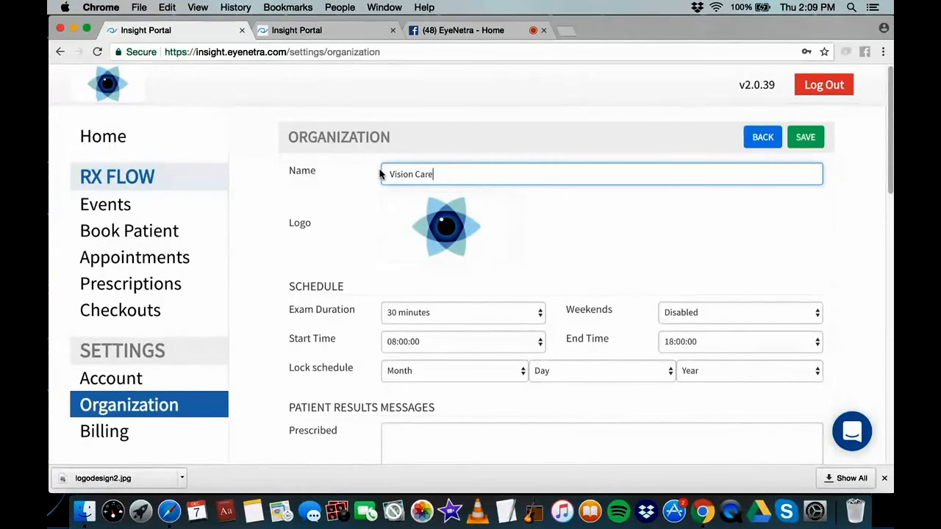
pyautogui.write('Clinic')
pyautogui.click(810, 139)
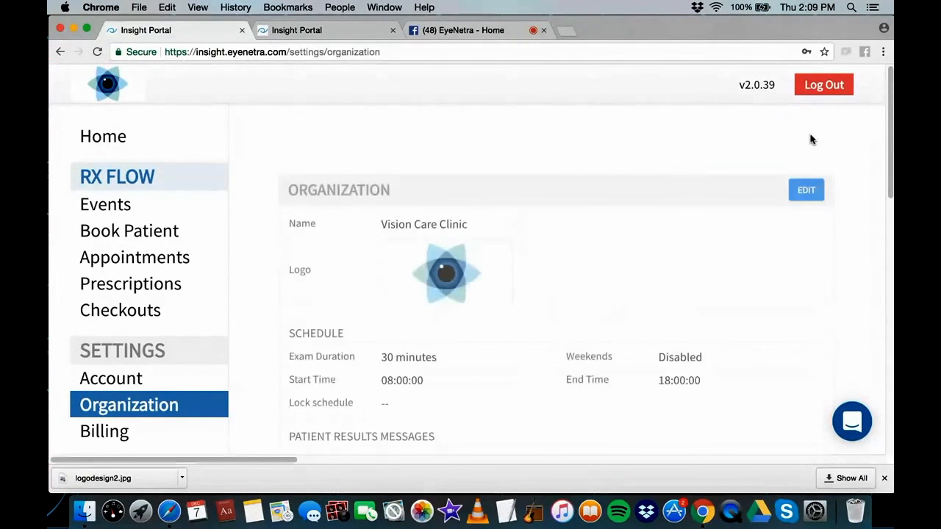
pyautogui.moveTo(472, 280)
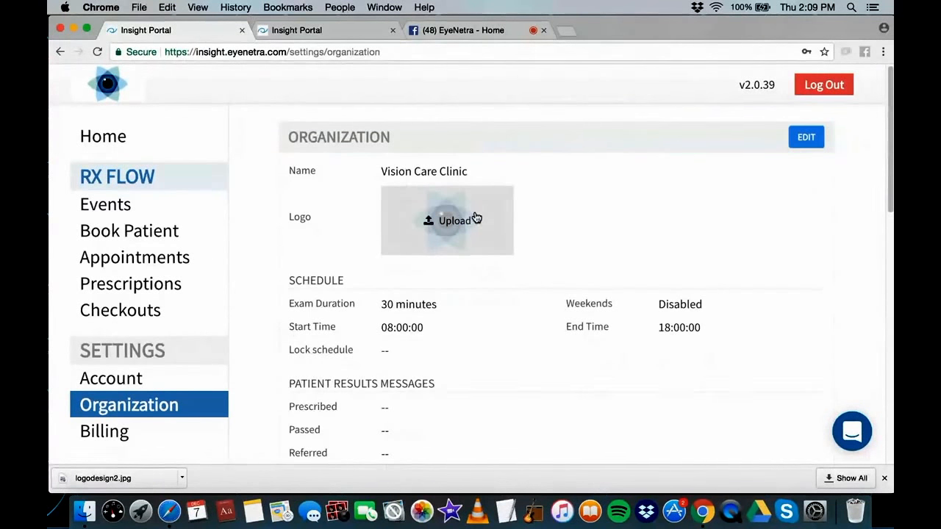
# Upload the EYE CLINIC image as the organization logo and save it
pyautogui.click(475, 218)
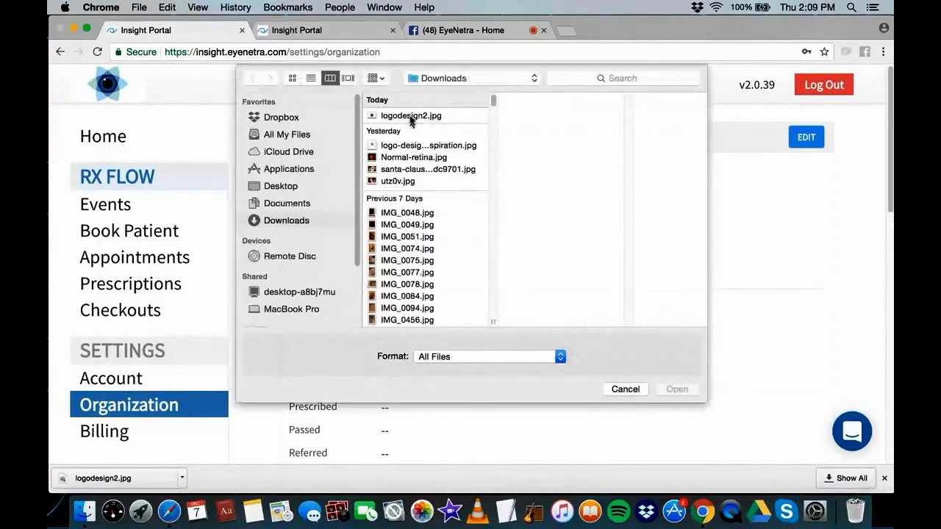
pyautogui.click(410, 145)
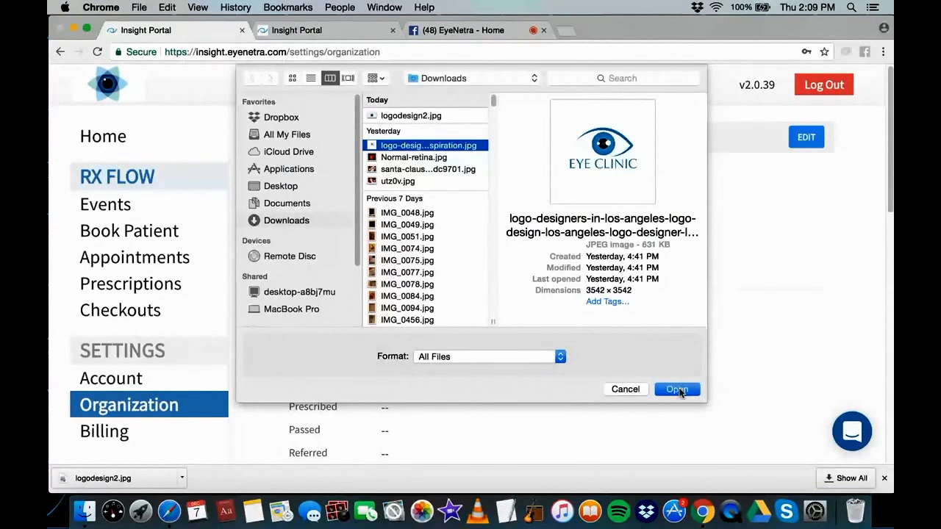
pyautogui.click(677, 390)
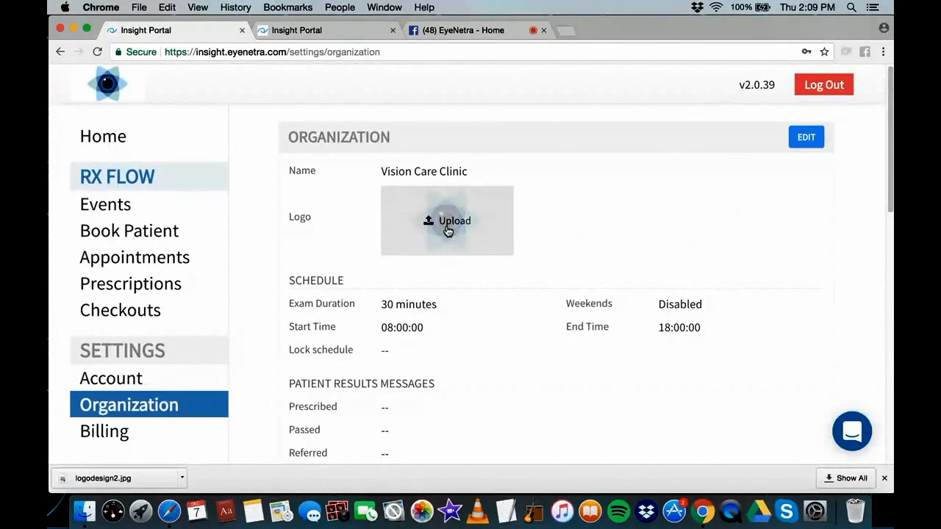
pyautogui.click(804, 141)
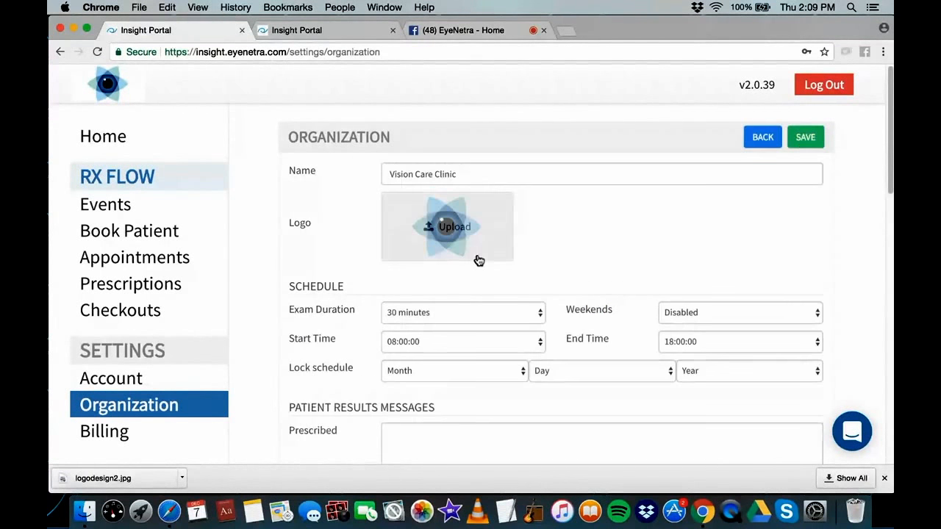
pyautogui.click(447, 227)
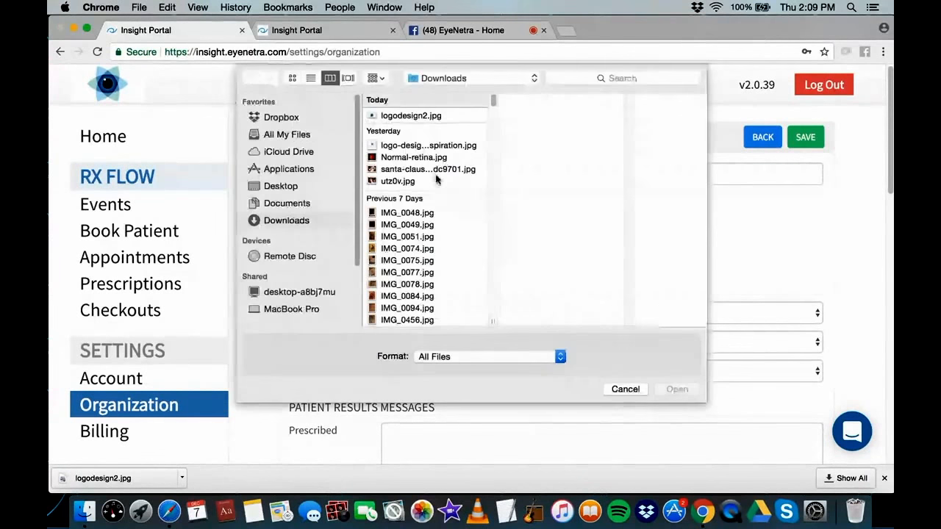
pyautogui.click(429, 145)
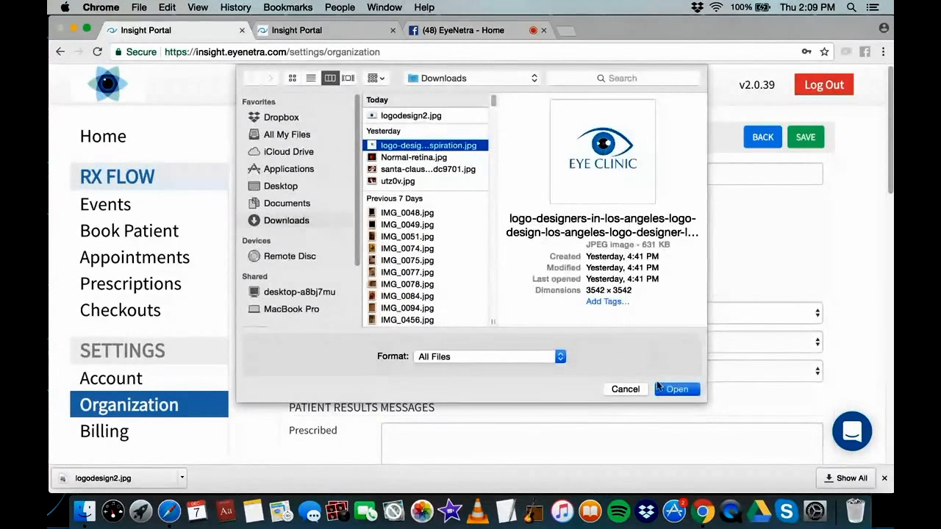
pyautogui.click(666, 389)
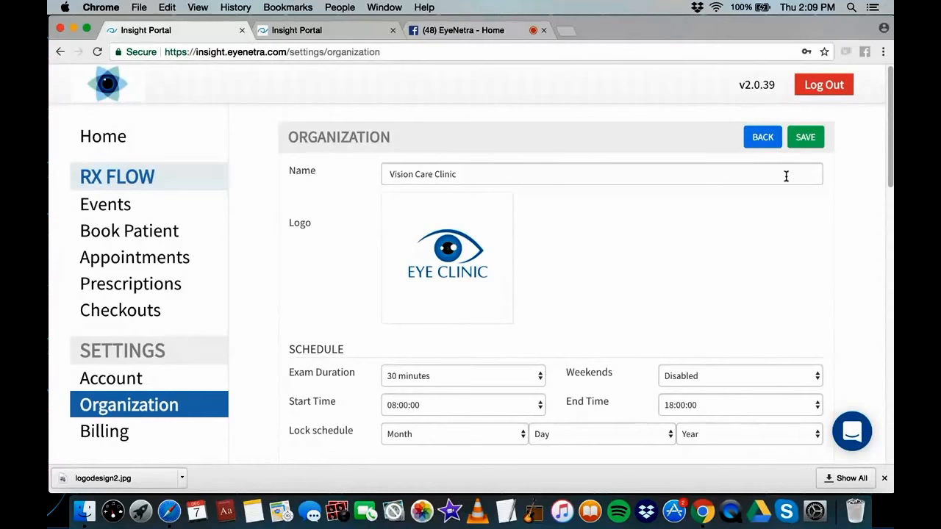
pyautogui.click(806, 141)
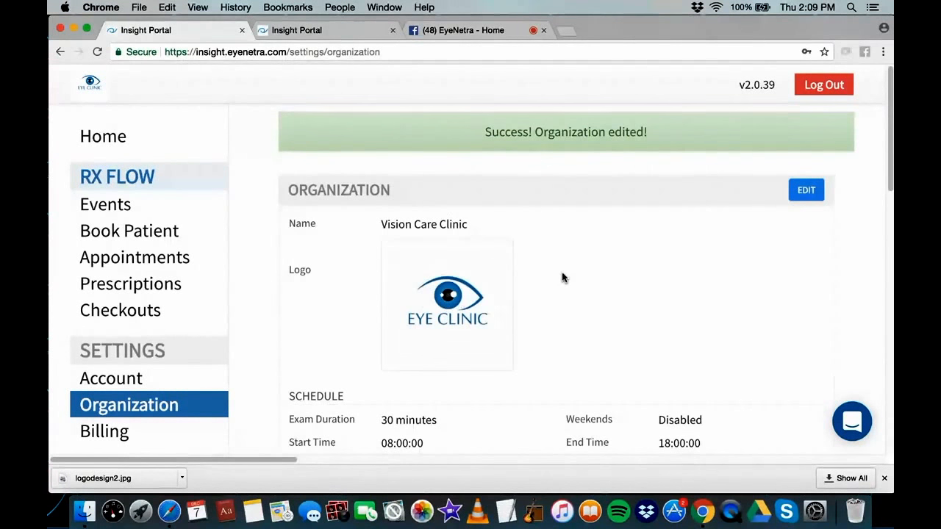
pyautogui.scroll(-2, 561, 278)
# View the clinic's public organization page in a new tab, then start editing the Organization Page description
pyautogui.scroll(-5, 427, 234)
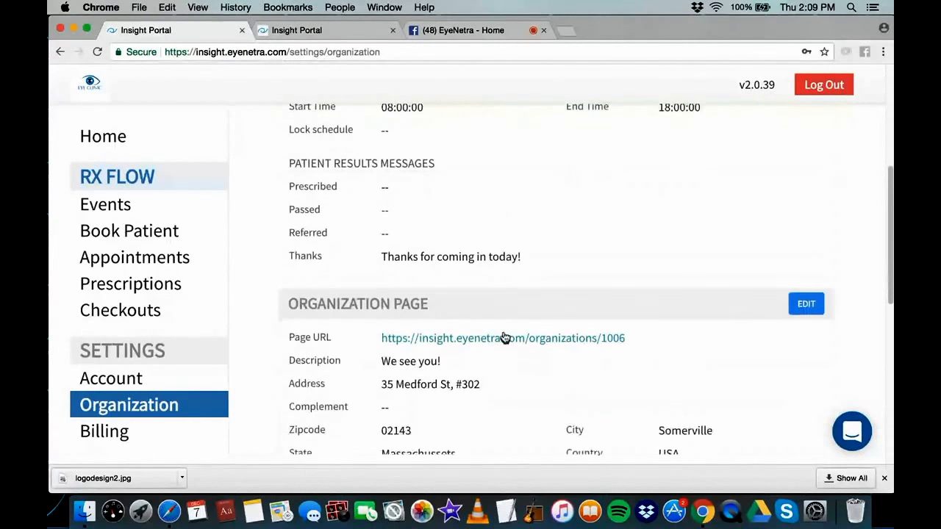
pyautogui.scroll(-1, 504, 338)
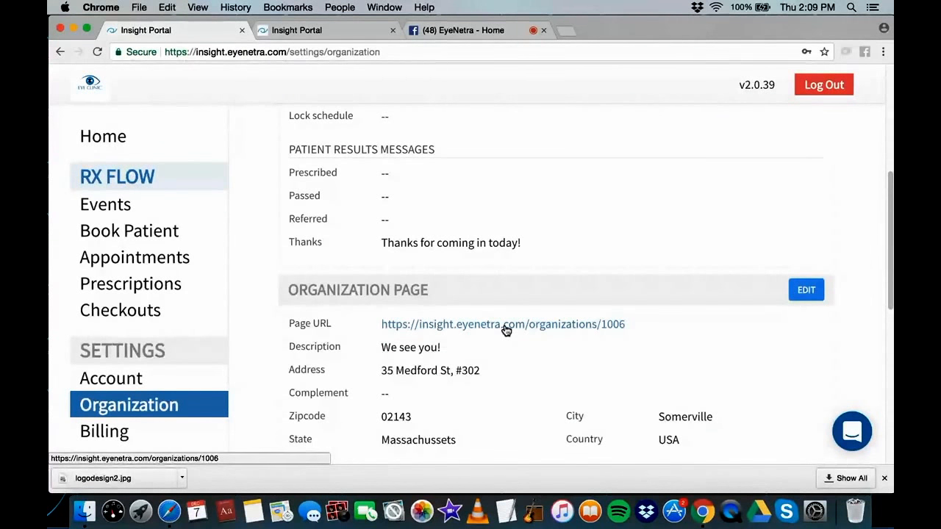
pyautogui.click(504, 327)
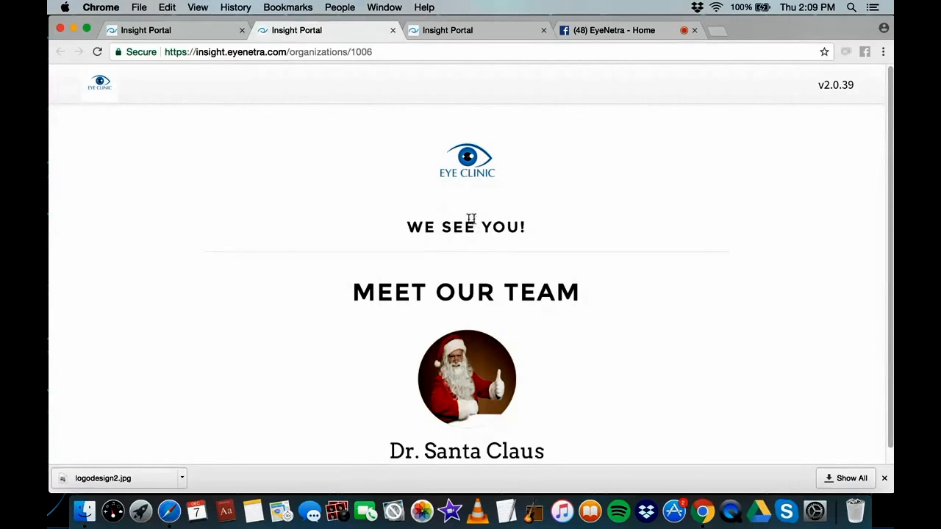
pyautogui.click(213, 39)
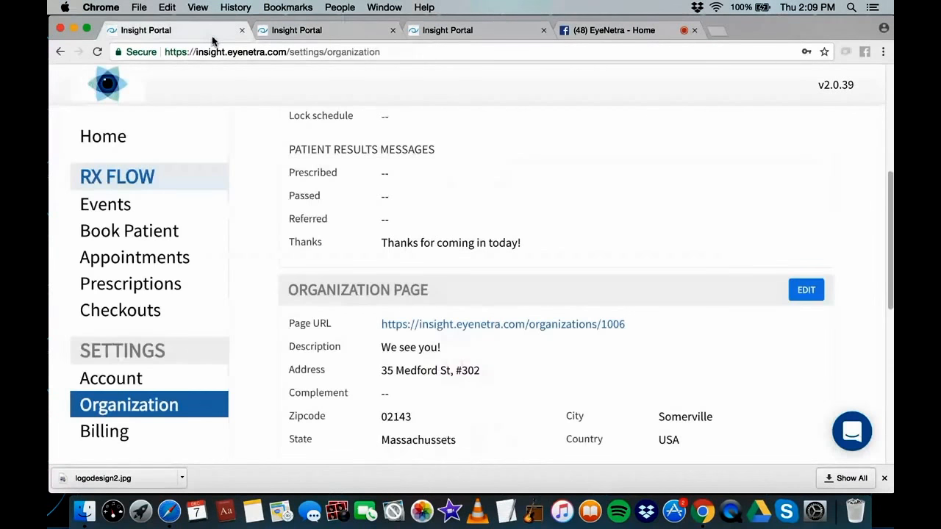
pyautogui.click(803, 293)
pyautogui.click(489, 358)
# Replace the description 'We see you!' with 'Vision Care Delivered!', save, and reload the public page
pyautogui.moveTo(488, 358); pyautogui.dragTo(373, 349)
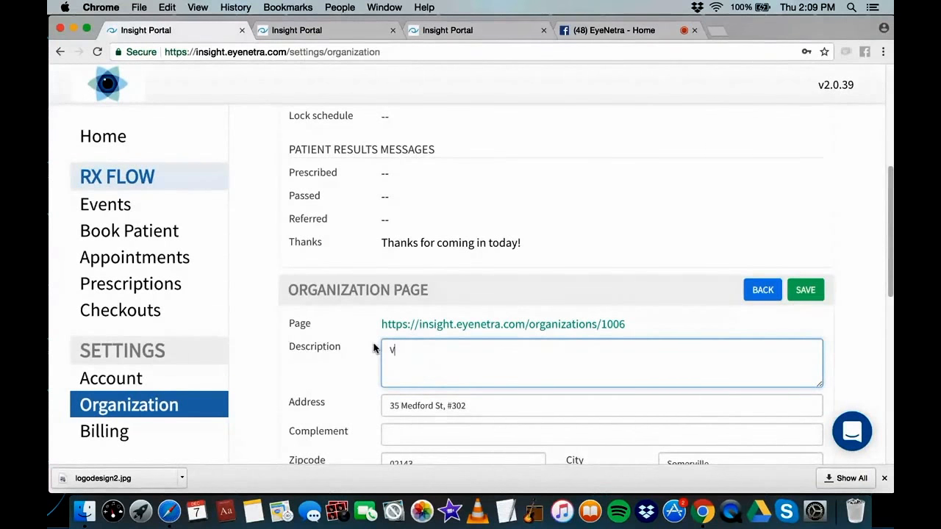
pyautogui.write('Vision Care Delivered!')
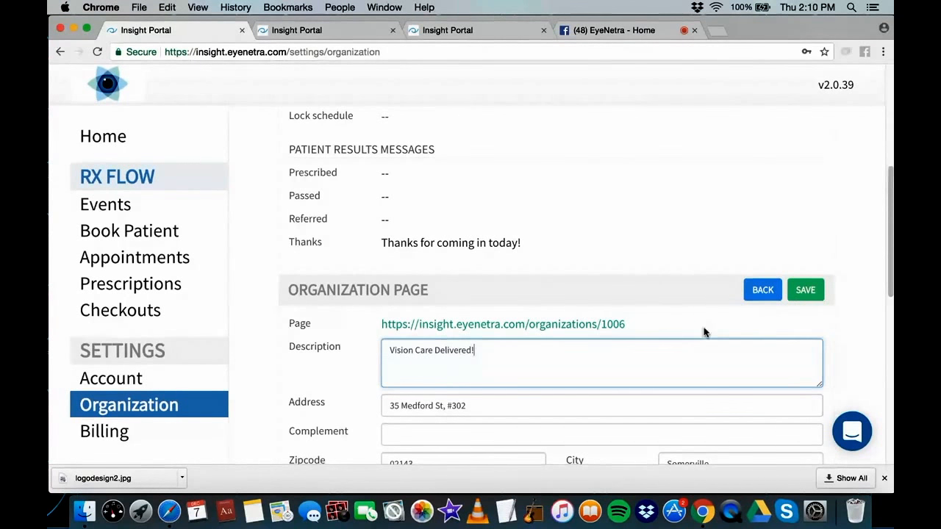
pyautogui.scroll(-3, 588, 353)
pyautogui.scroll(-2, 510, 369)
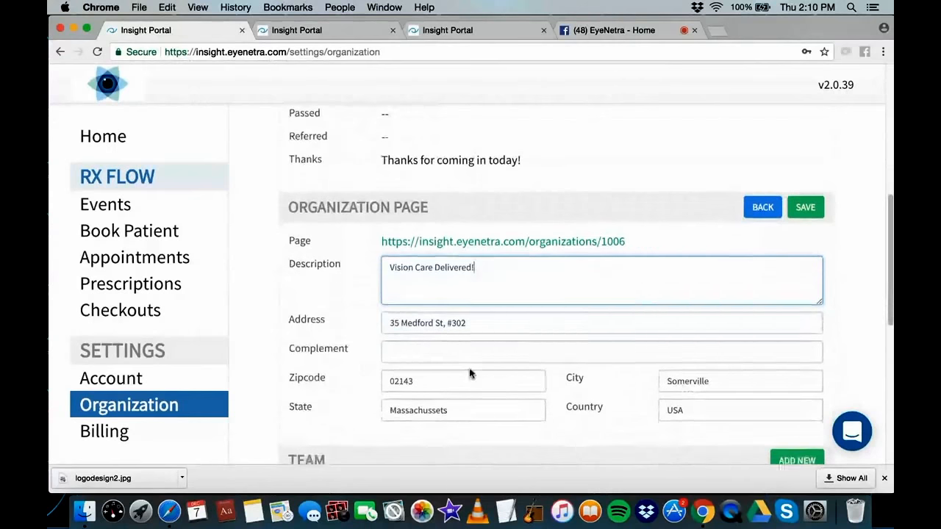
pyautogui.scroll(1, 639, 357)
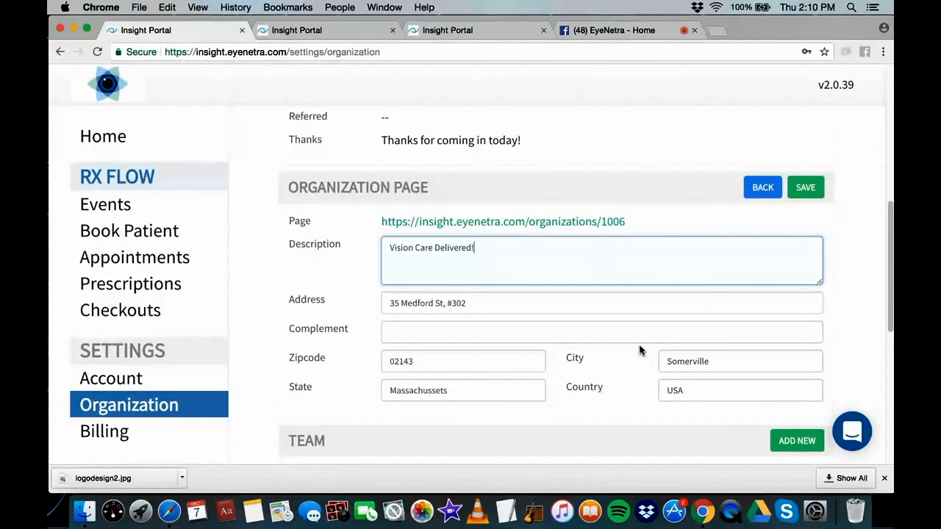
pyautogui.click(807, 188)
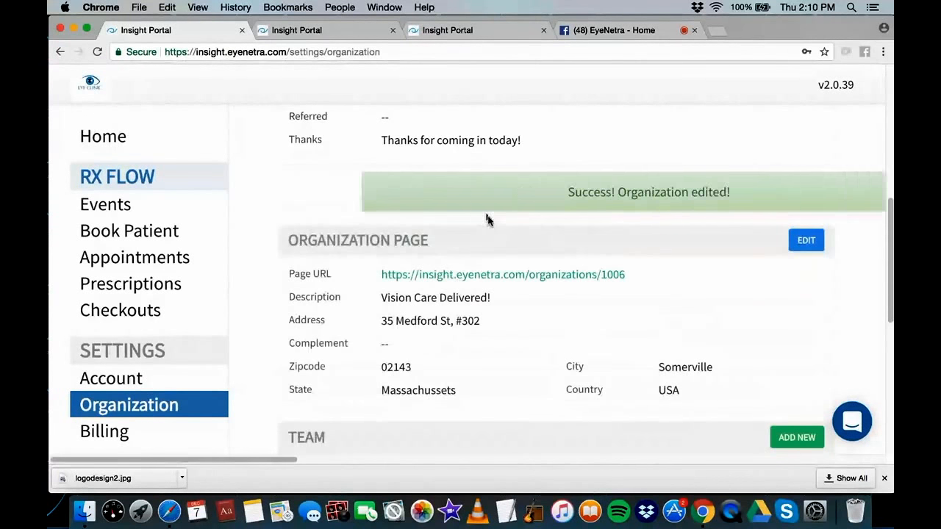
pyautogui.click(343, 29)
pyautogui.click(97, 52)
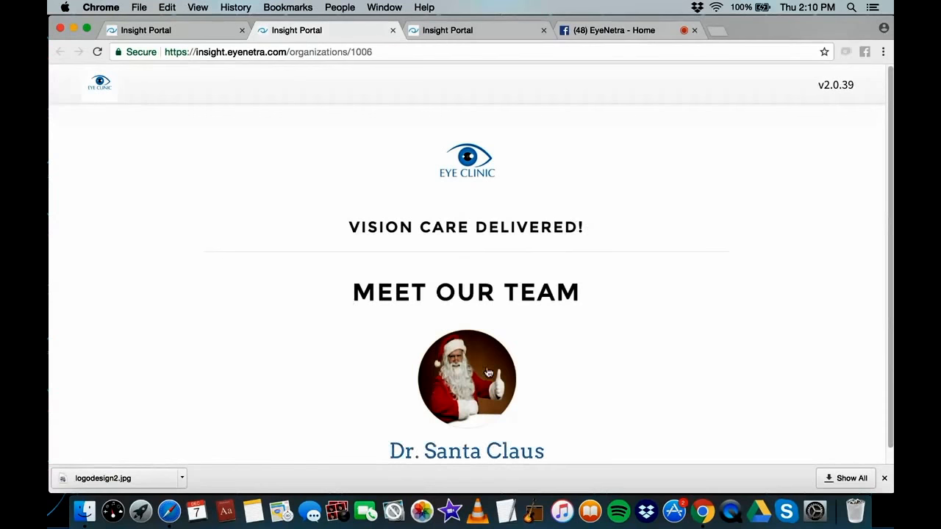
# Return to the settings tab and reopen the Vision Care Clinic organization details for editing
pyautogui.click(200, 30)
pyautogui.scroll(-1, 598, 285)
pyautogui.scroll(4, 497, 250)
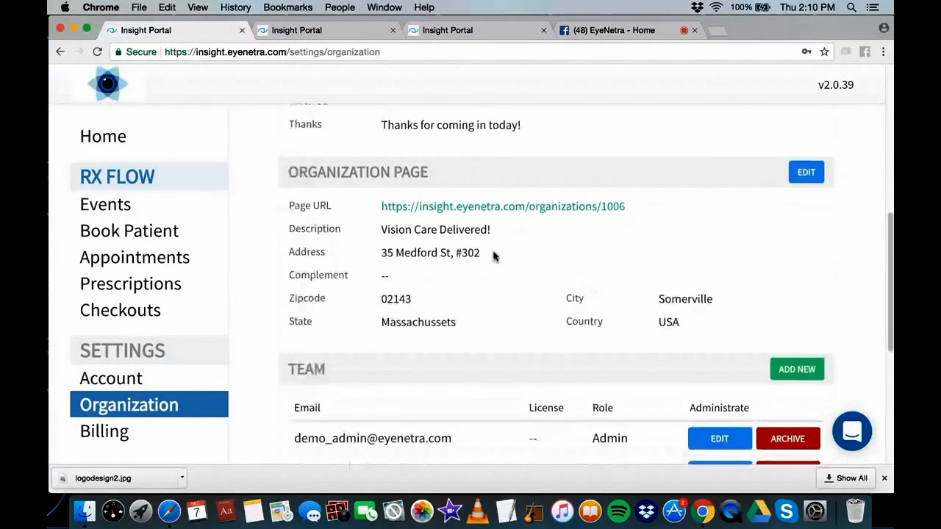
pyautogui.scroll(3, 507, 254)
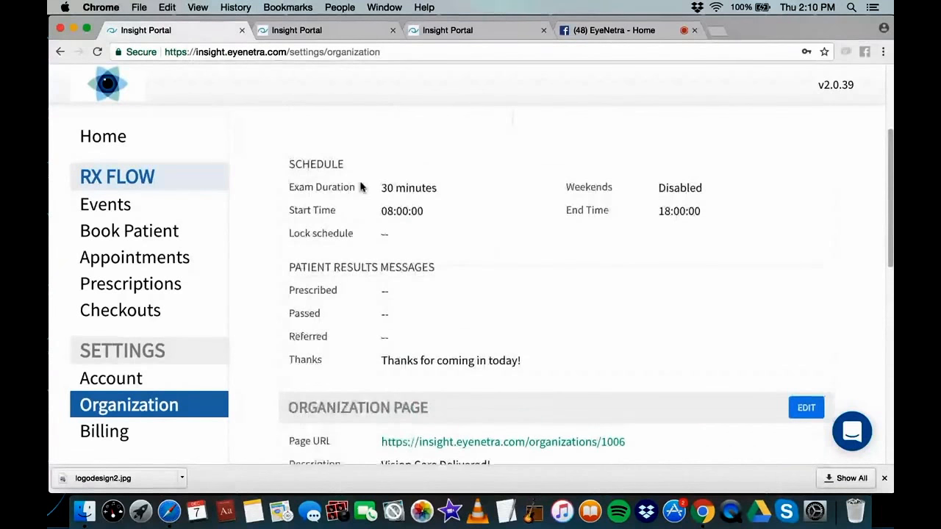
pyautogui.scroll(-1, 555, 205)
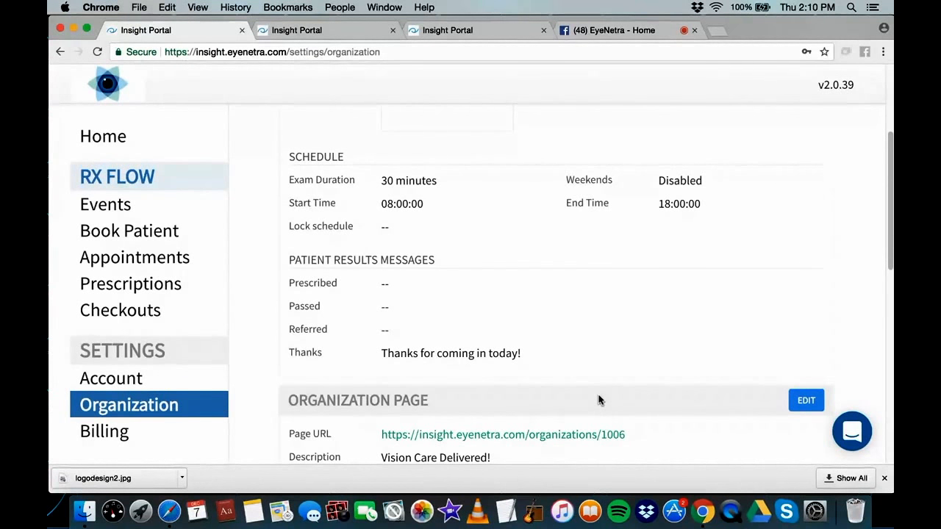
pyautogui.scroll(3, 527, 220)
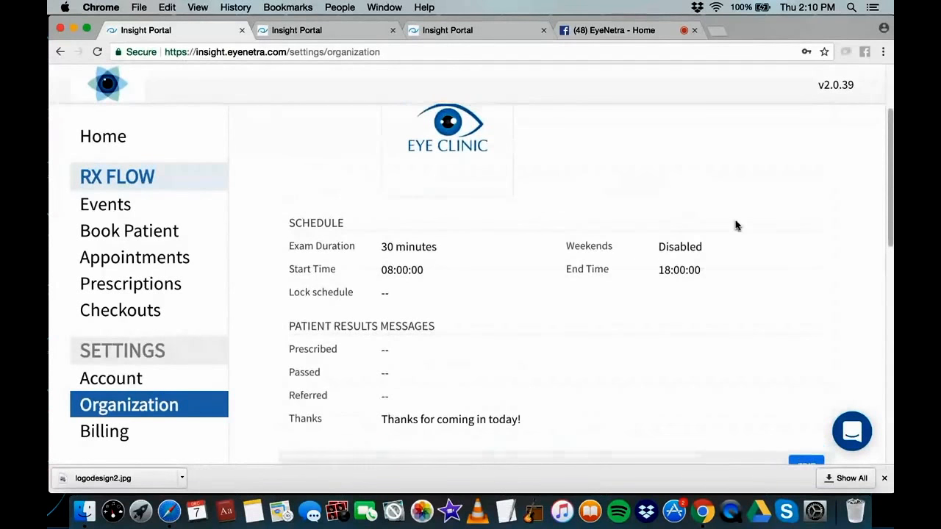
pyautogui.scroll(4, 782, 221)
pyautogui.click(804, 144)
# Set 20-minute exams starting 09:00:00, keeping weekends disabled and end time 18:00:00, and save
pyautogui.scroll(-3, 580, 294)
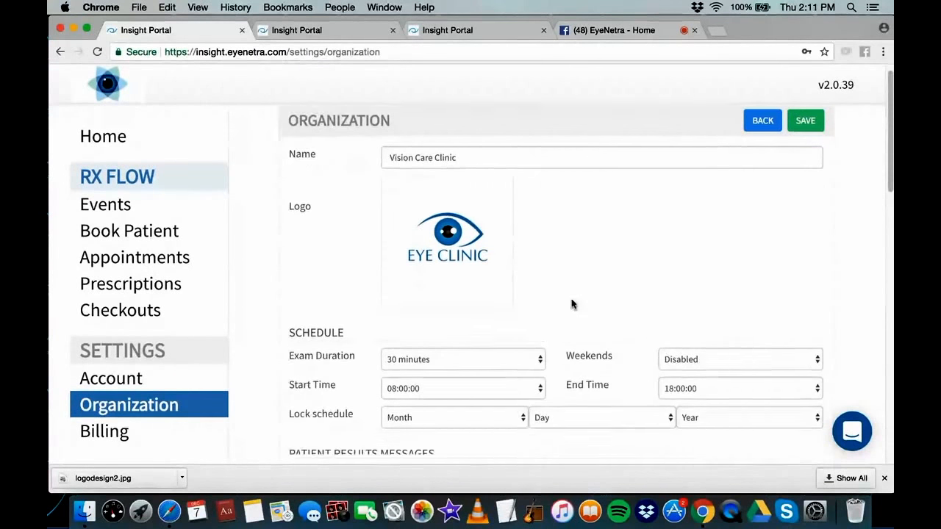
pyautogui.click(497, 301)
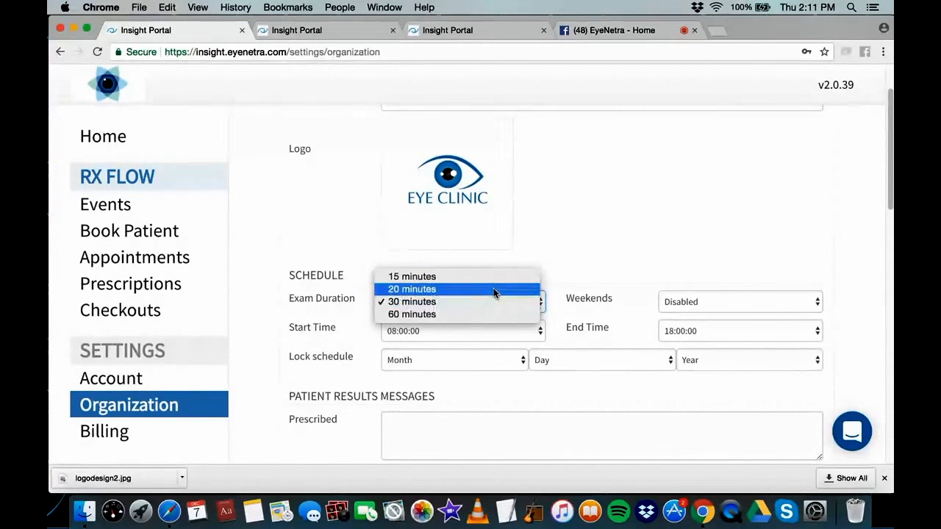
pyautogui.click(497, 290)
pyautogui.click(713, 305)
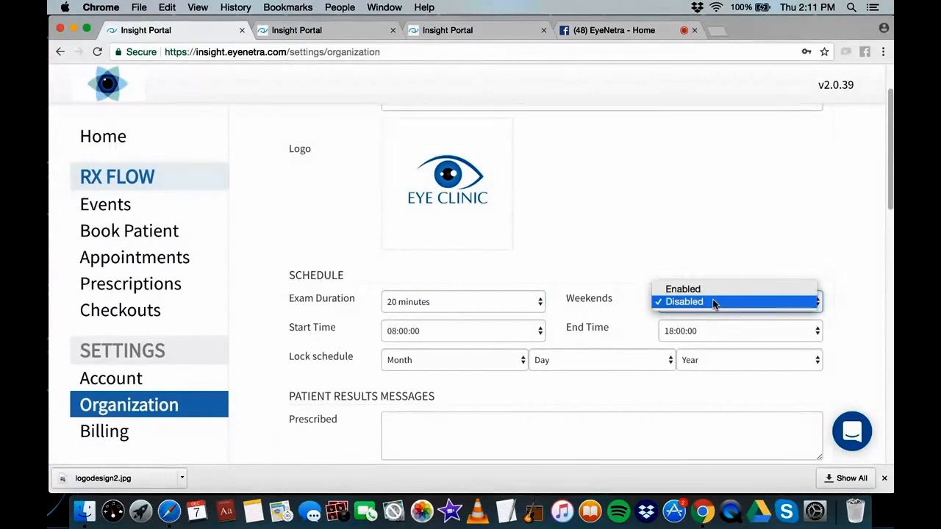
pyautogui.click(712, 302)
pyautogui.click(497, 331)
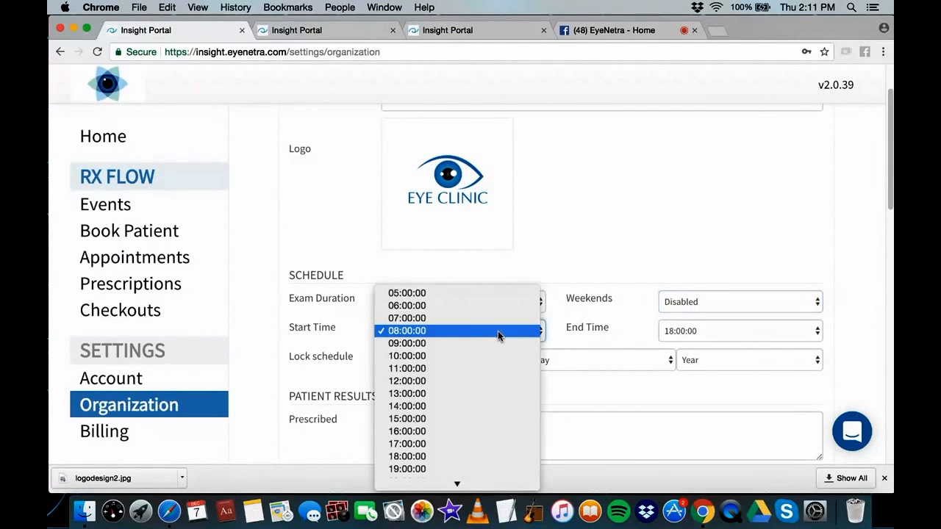
pyautogui.click(485, 344)
pyautogui.click(772, 339)
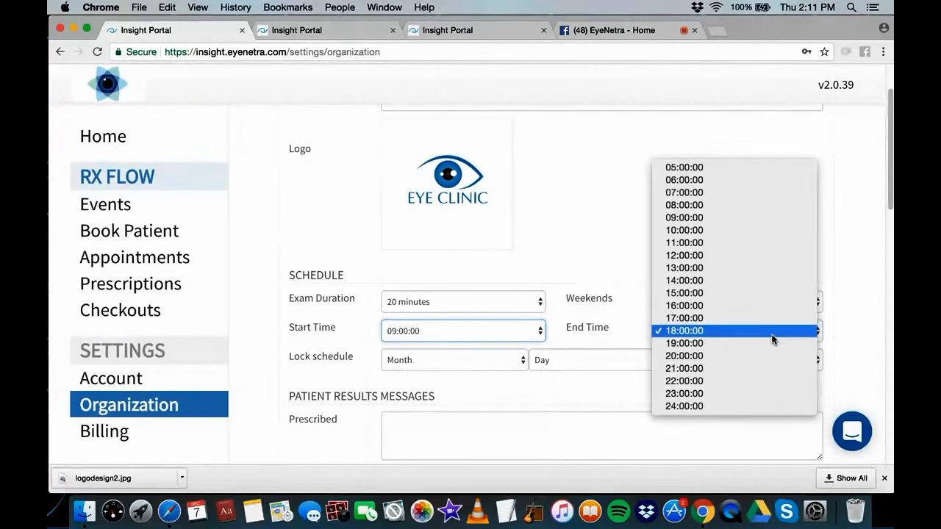
pyautogui.click(772, 338)
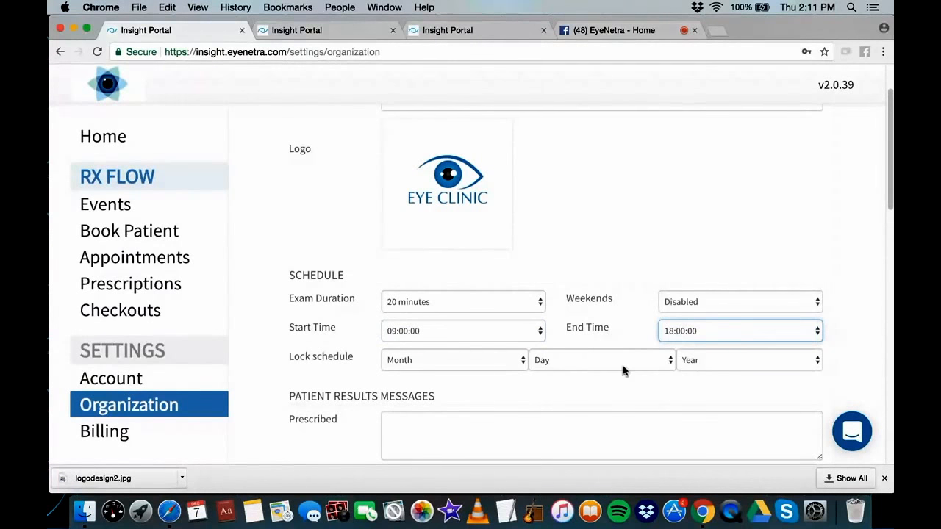
pyautogui.scroll(-5, 623, 370)
pyautogui.scroll(6, 684, 340)
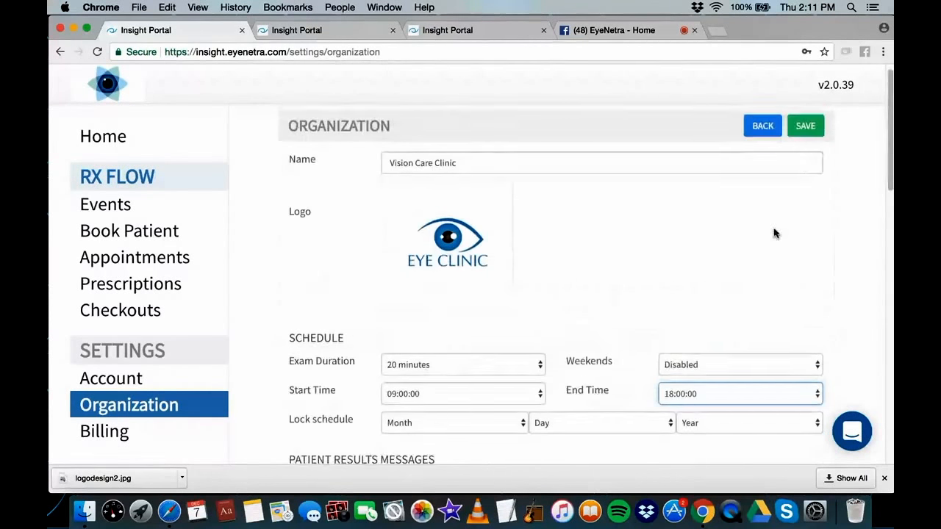
pyautogui.click(804, 133)
# Open the organization's public Page URL in a new tab and scroll through it
pyautogui.scroll(-6, 526, 290)
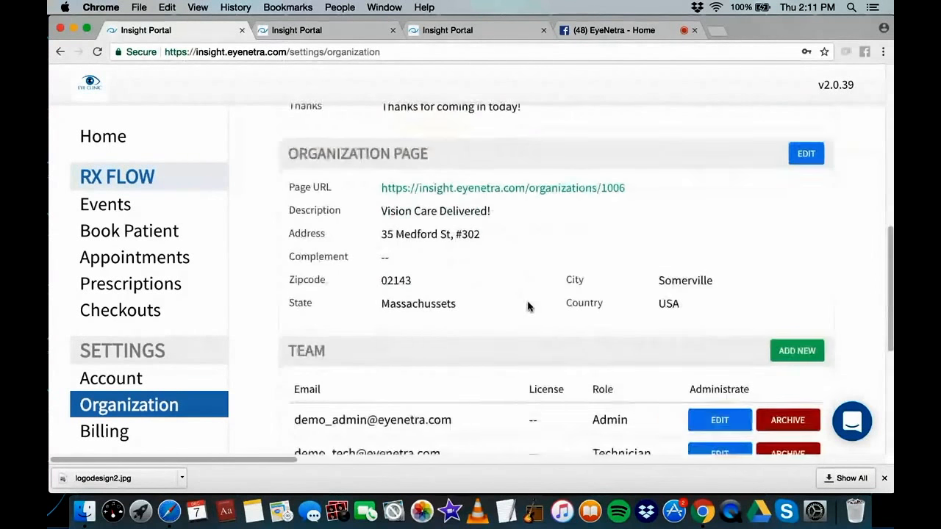
pyautogui.click(542, 169)
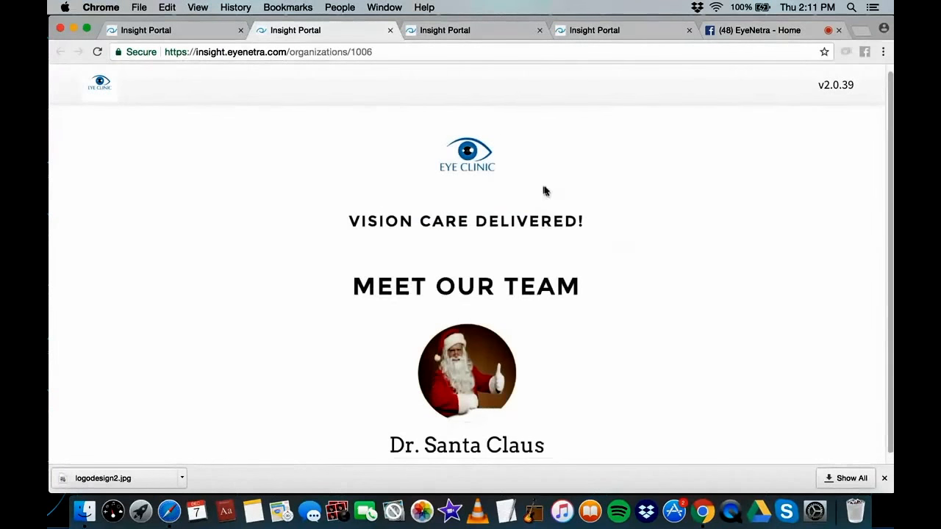
pyautogui.scroll(-1, 514, 193)
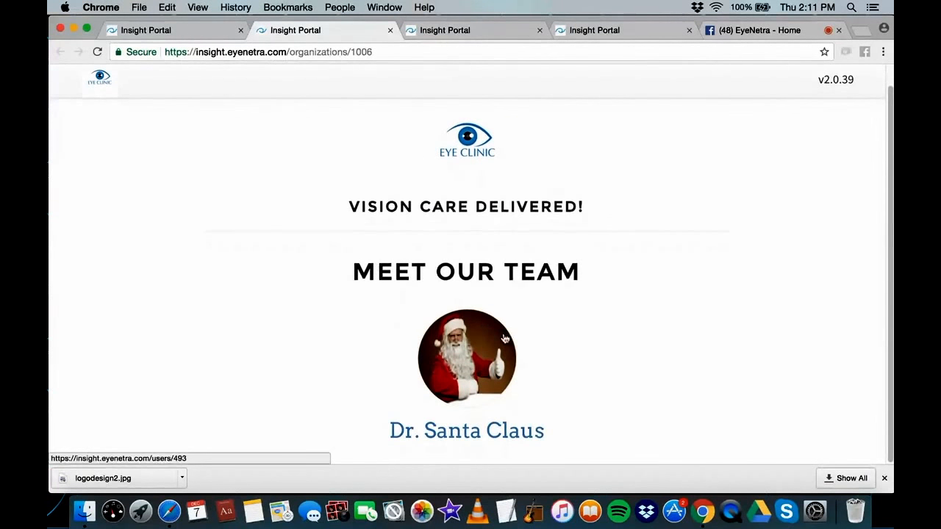
pyautogui.scroll(1, 478, 330)
# Look over the Account settings, then go back to the Organization settings
pyautogui.click(212, 38)
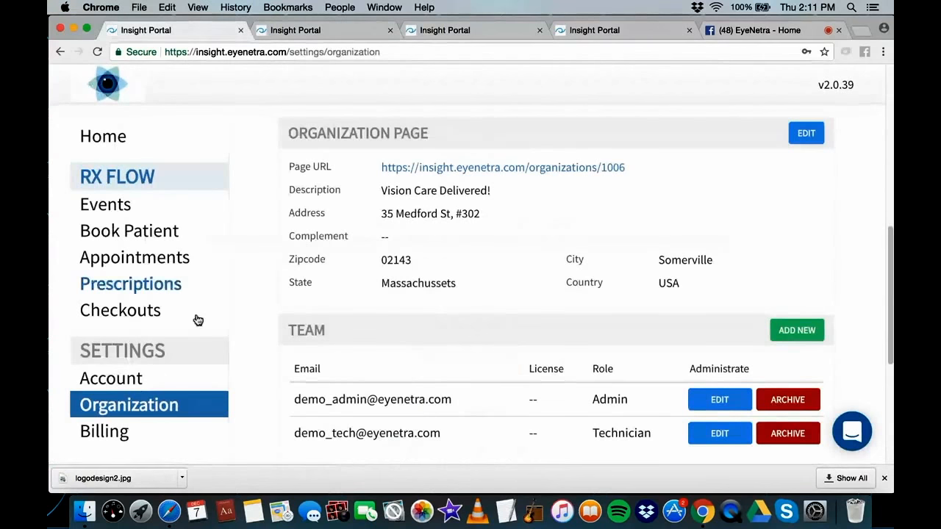
pyautogui.click(124, 377)
pyautogui.scroll(-3, 427, 412)
pyautogui.scroll(1, 80, 315)
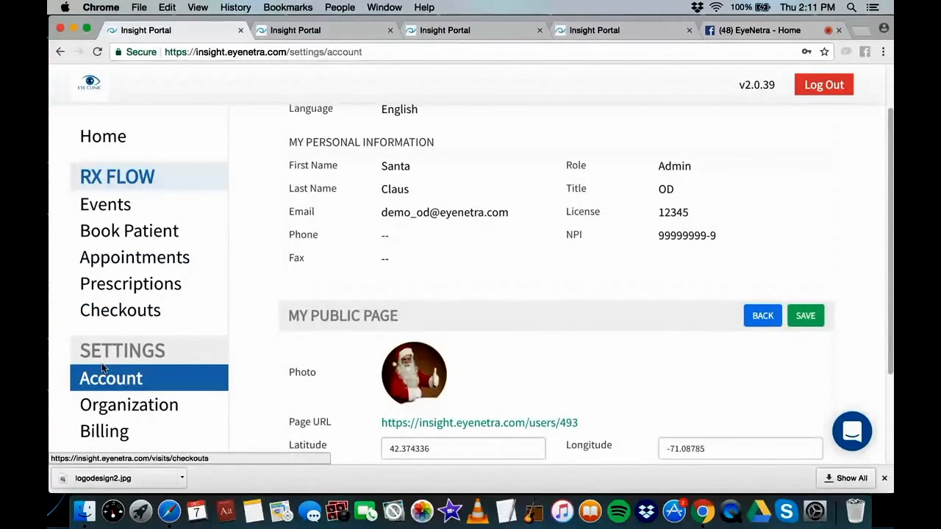
pyautogui.scroll(-1, 184, 397)
pyautogui.click(164, 405)
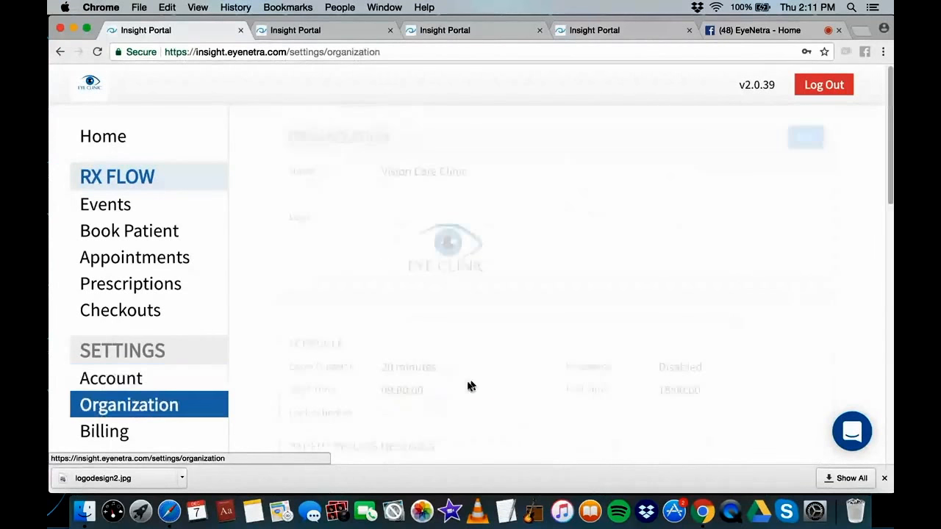
# On the public clinic page, open the doctor's profile under MEET OUR TEAM
pyautogui.click(294, 31)
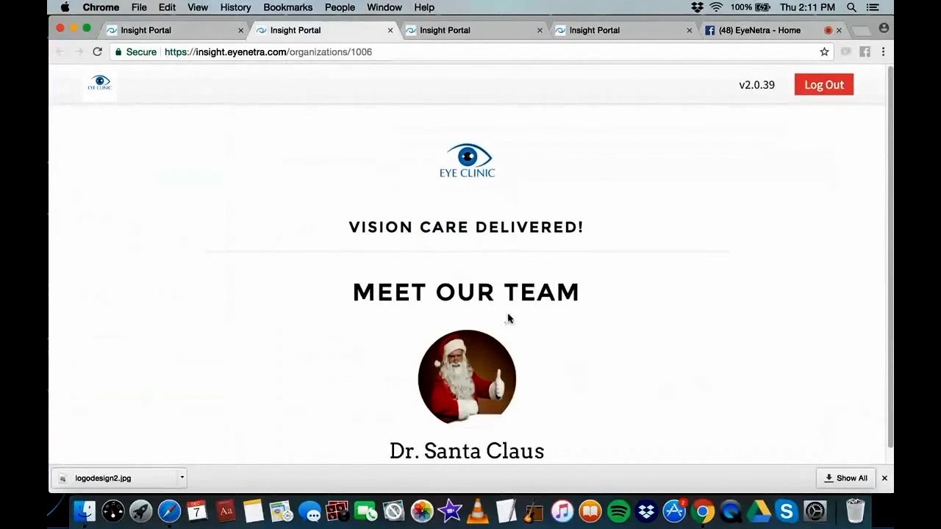
pyautogui.scroll(-1, 489, 353)
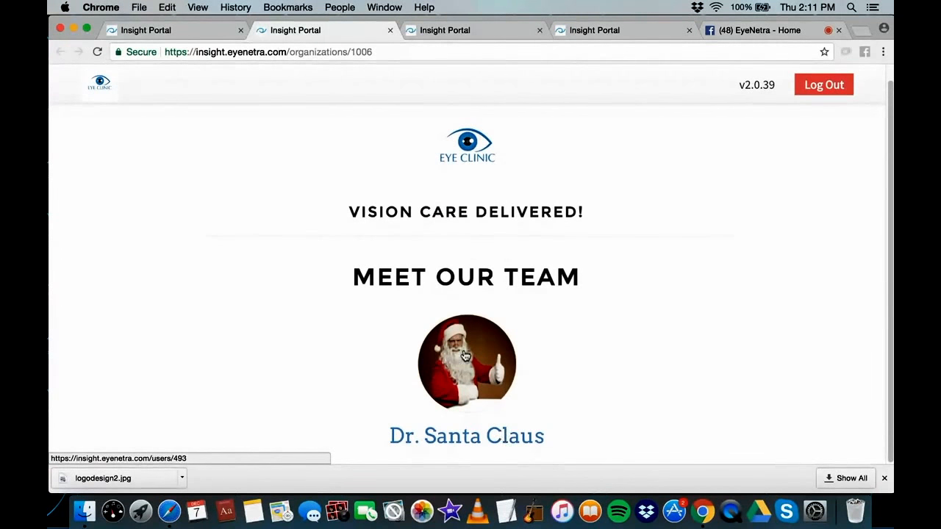
pyautogui.click(479, 438)
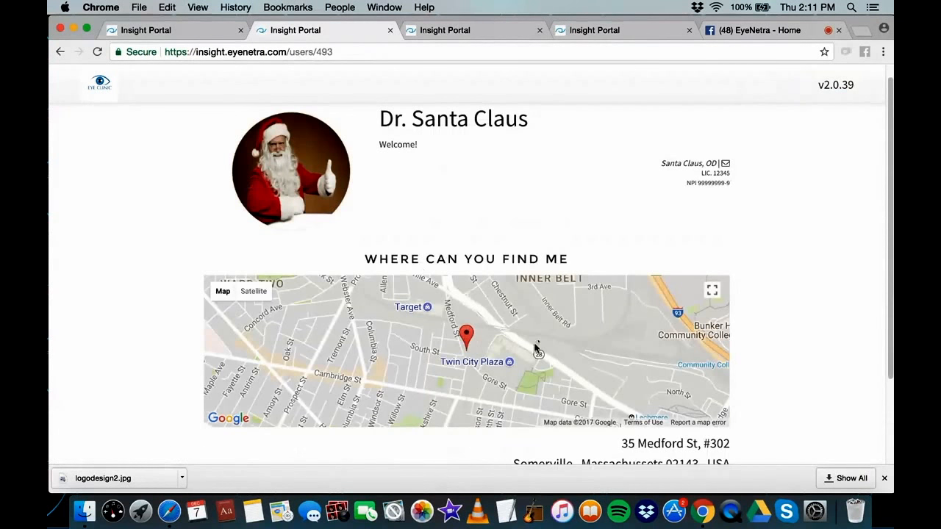
# Choose Make an Appointment and reserve the Friday 12/8 11:00–11:20 slot in the weekly calendar
pyautogui.scroll(-3, 467, 331)
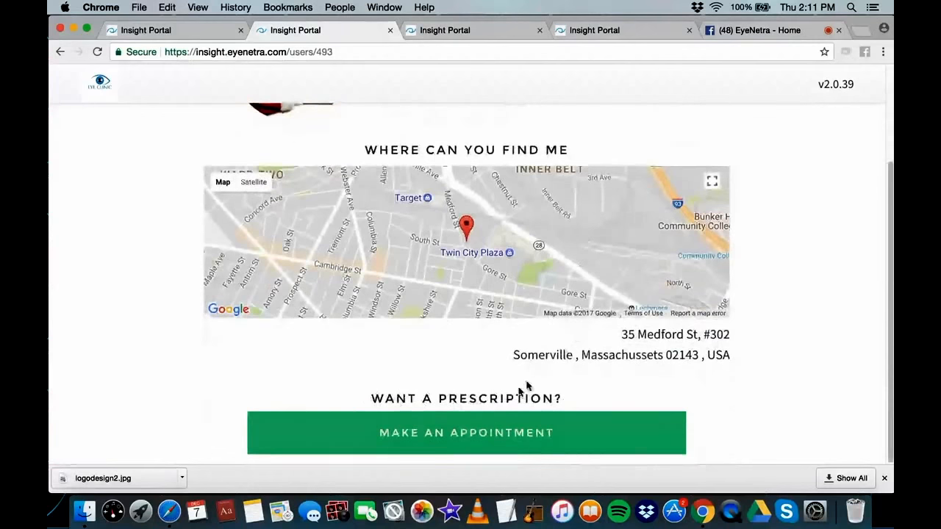
pyautogui.click(464, 444)
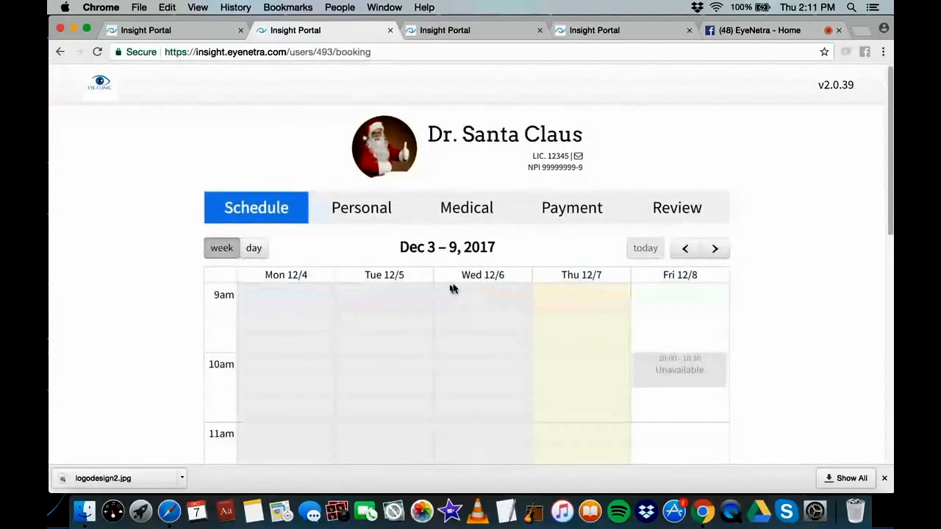
pyautogui.scroll(-2, 359, 293)
pyautogui.scroll(-10, 348, 293)
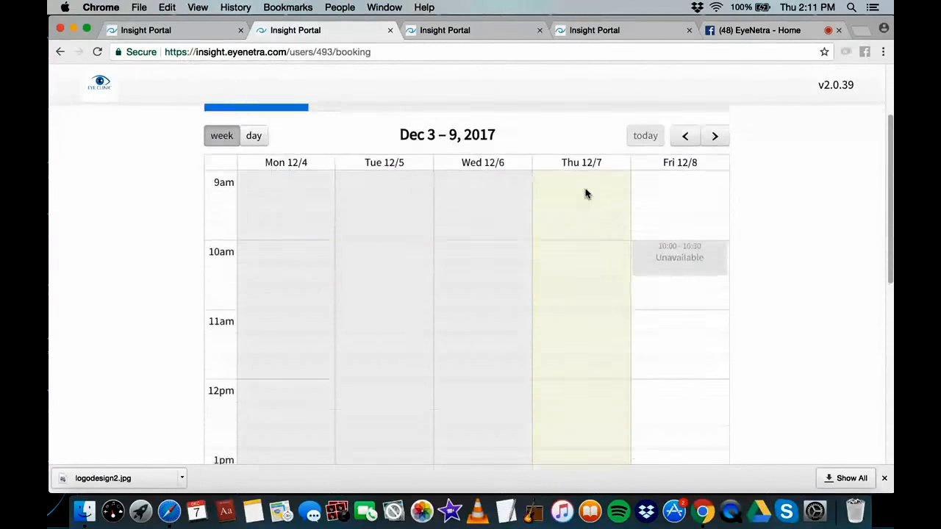
pyautogui.scroll(10, 537, 361)
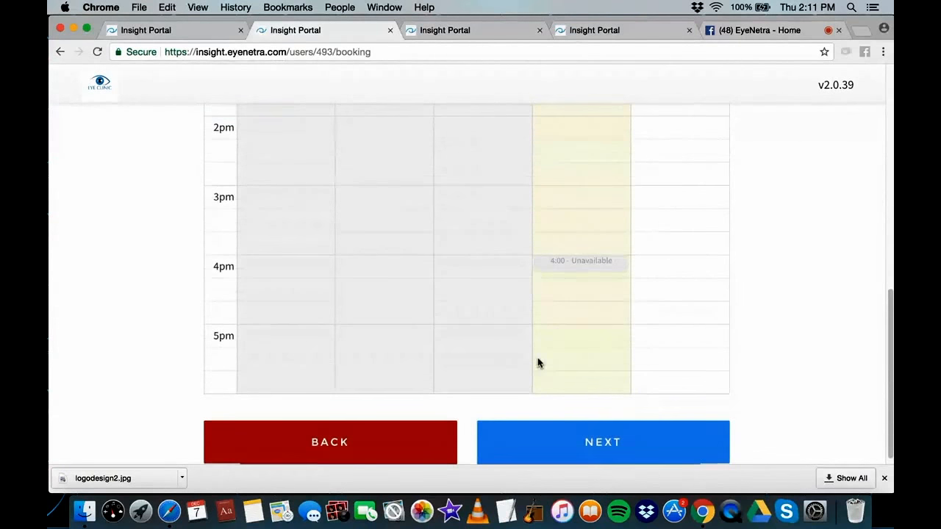
pyautogui.scroll(-6, 568, 293)
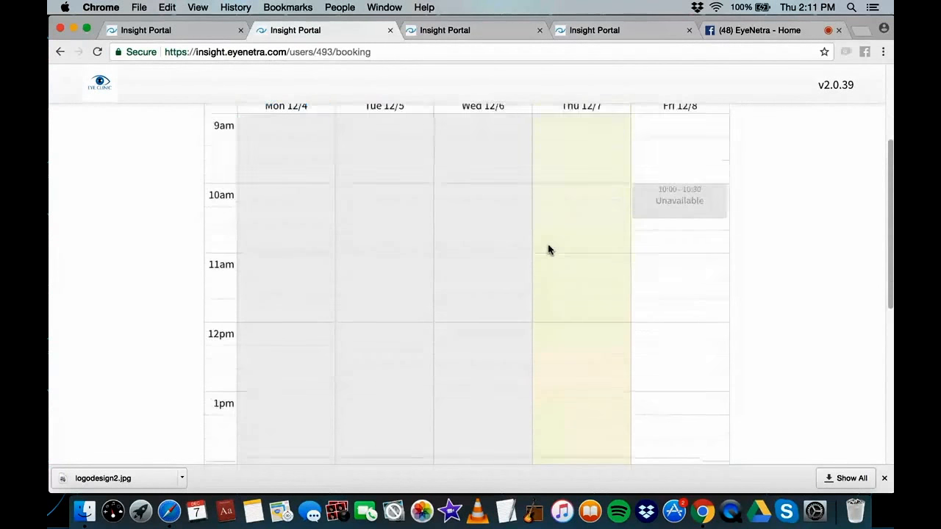
pyautogui.scroll(4, 596, 285)
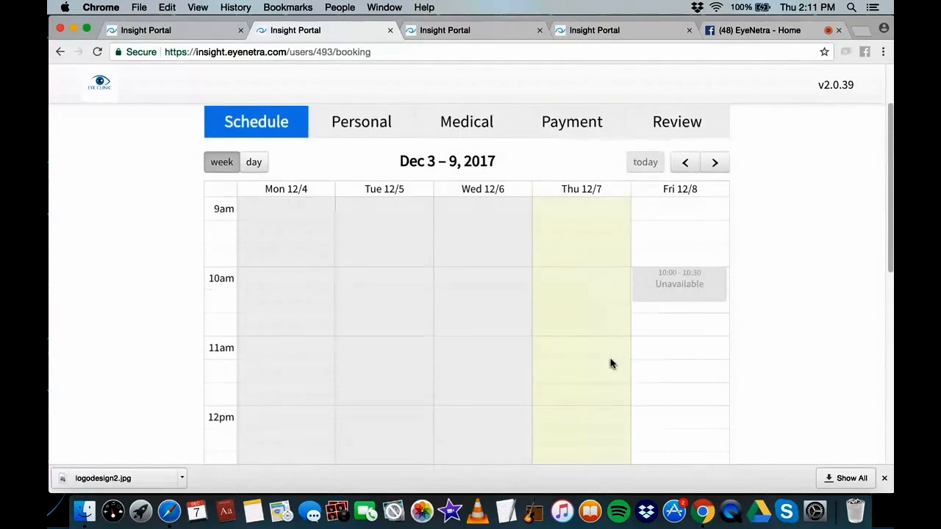
pyautogui.scroll(-1, 611, 363)
pyautogui.click(663, 339)
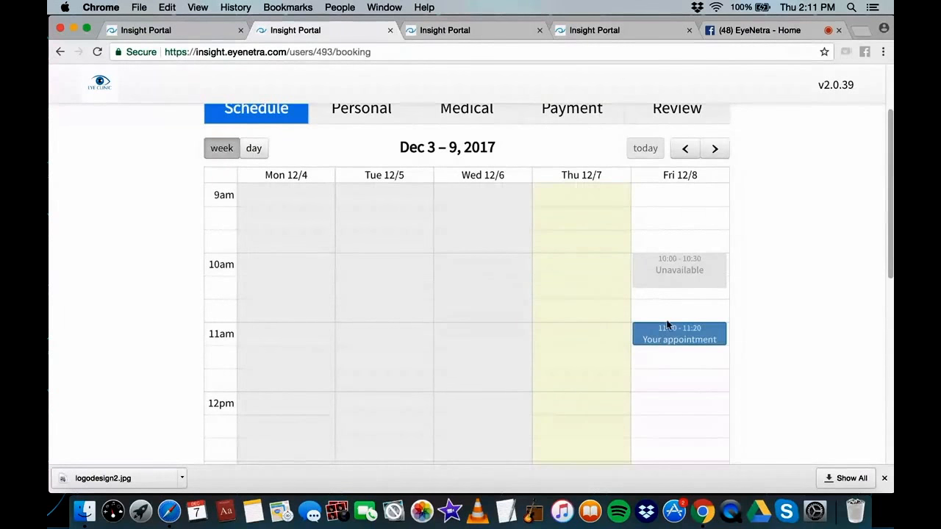
pyautogui.scroll(-6, 667, 325)
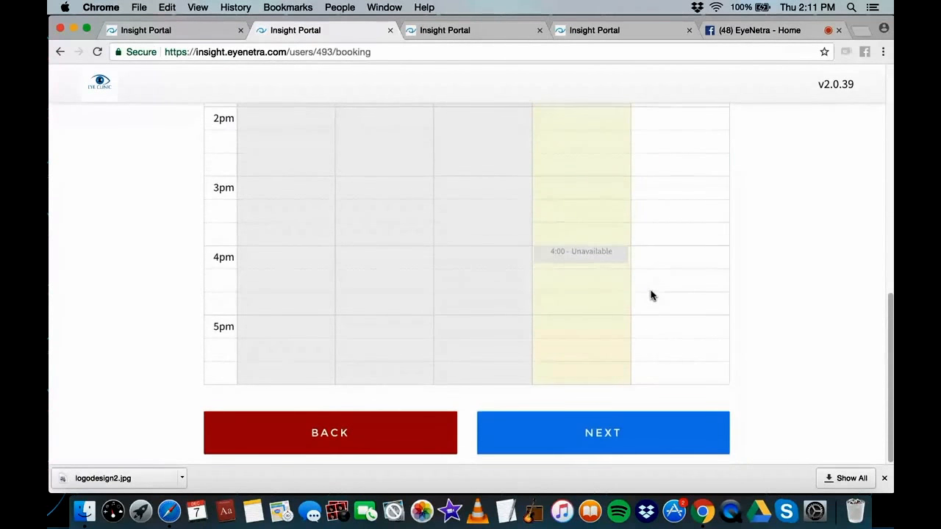
pyautogui.scroll(3, 651, 295)
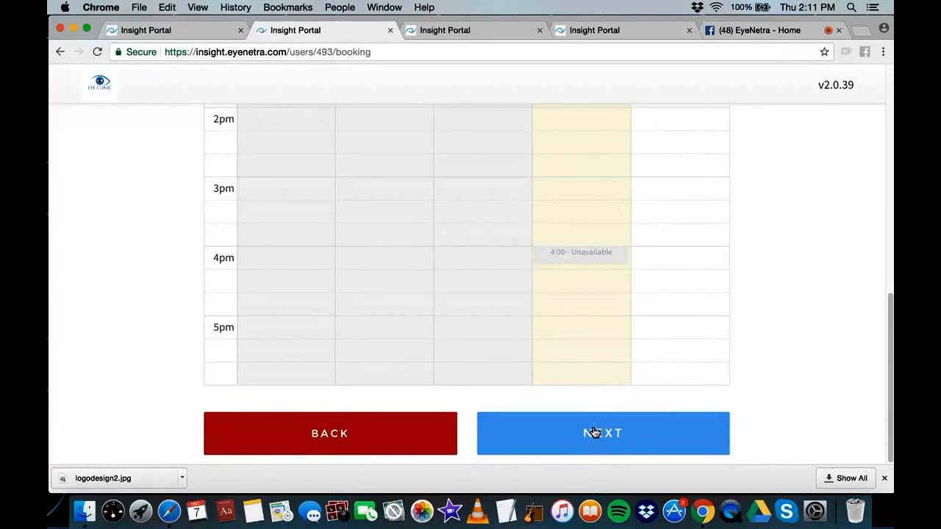
# Move to the Personal step and enter the patient's first name, last name and e-mail address
pyautogui.click(597, 433)
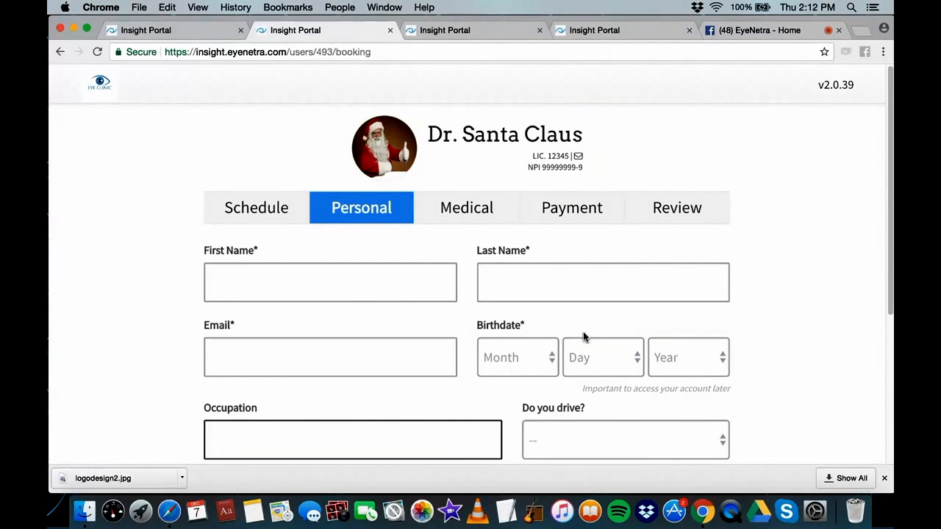
pyautogui.click(416, 282)
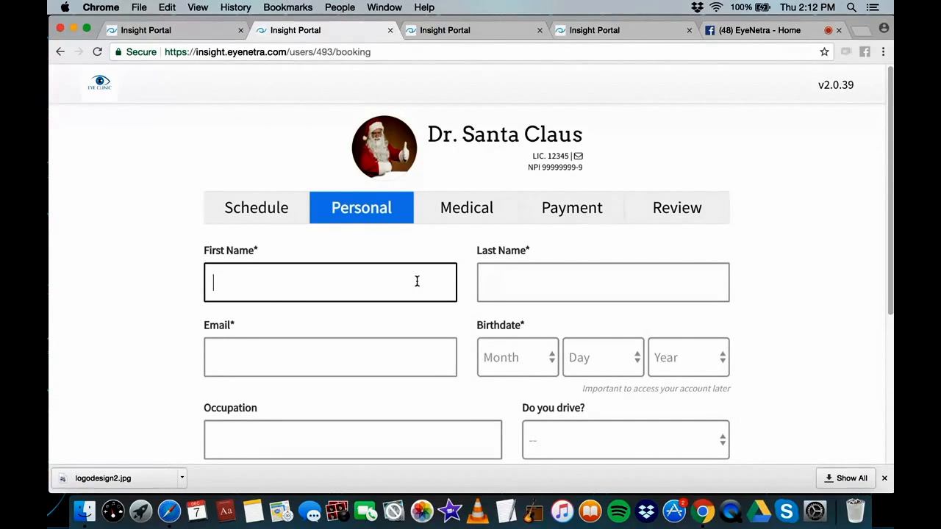
pyautogui.click(579, 280)
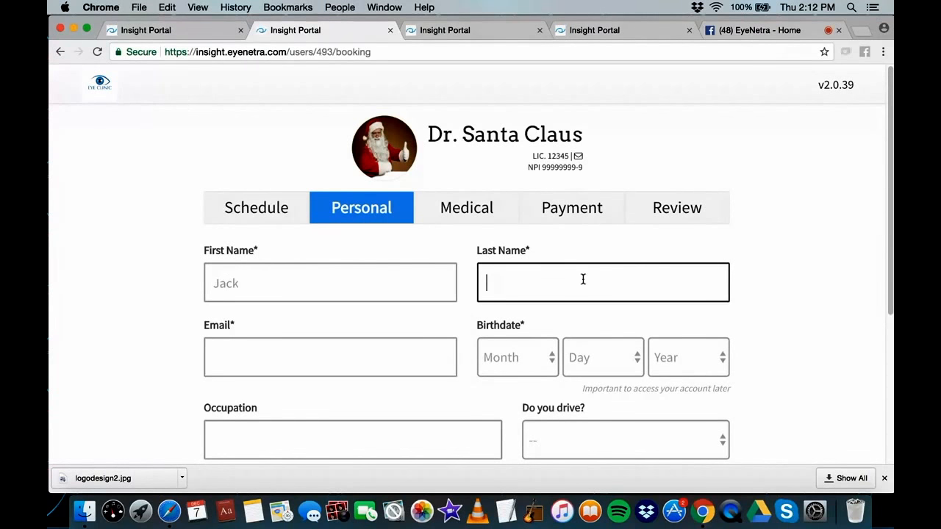
pyautogui.click(368, 353)
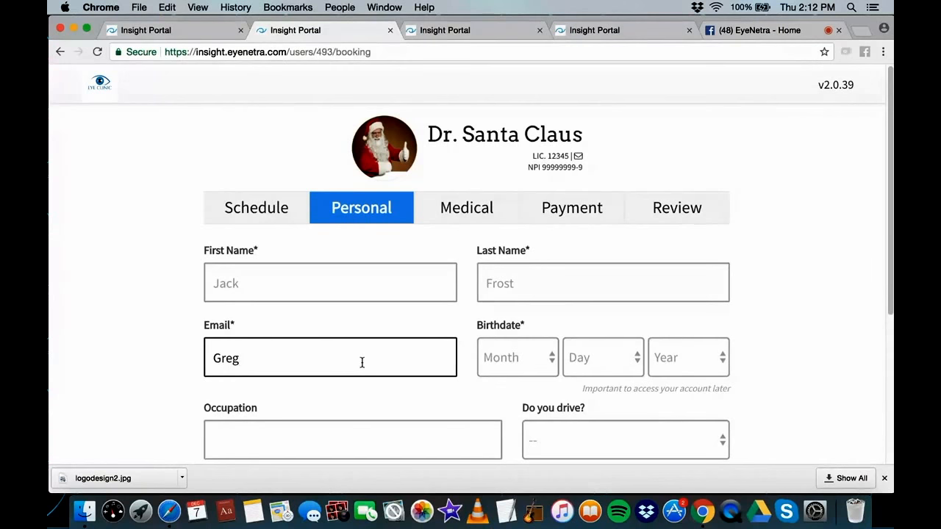
# Set the patient's birthdate to January 1, 2000
pyautogui.click(541, 369)
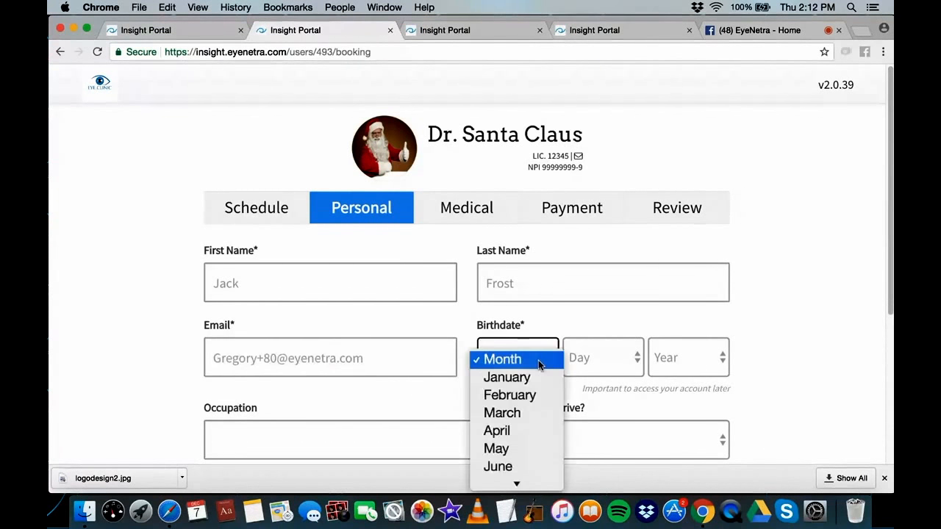
pyautogui.click(535, 376)
pyautogui.click(611, 358)
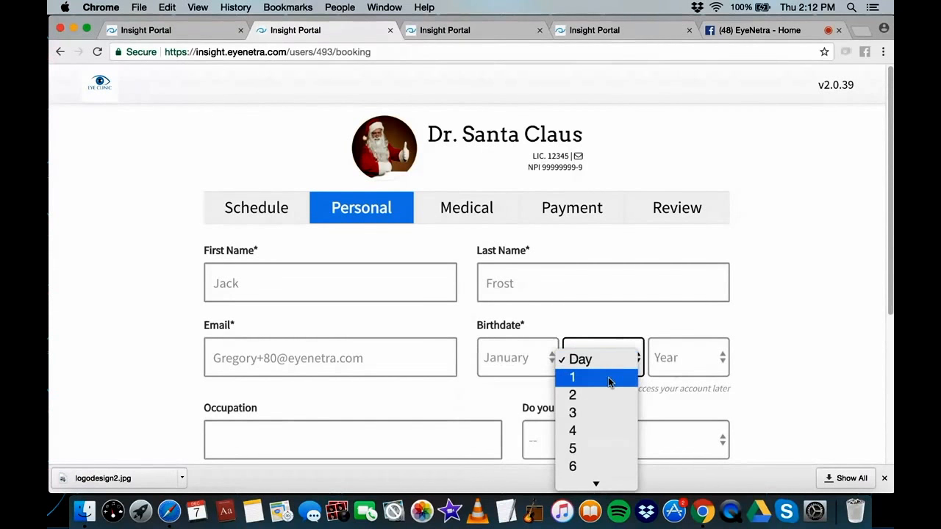
pyautogui.click(609, 378)
pyautogui.click(682, 364)
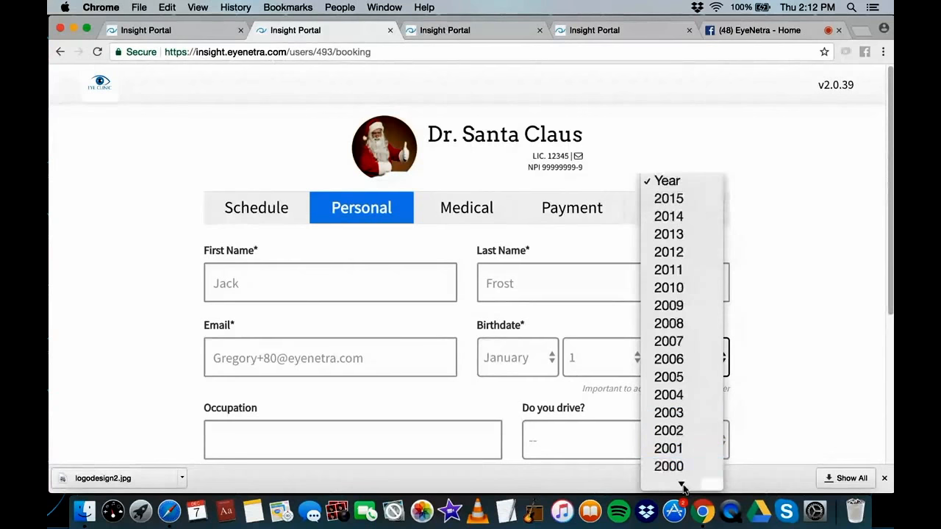
pyautogui.click(691, 442)
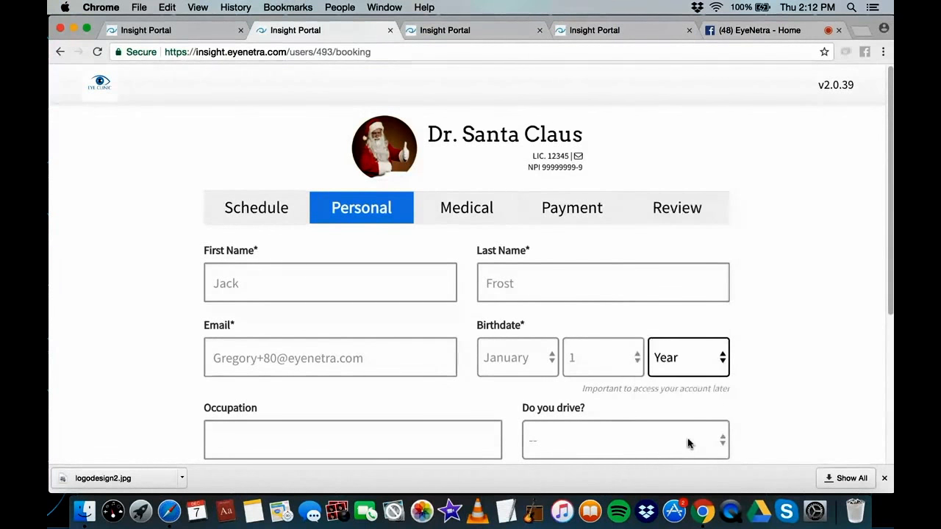
# Enter occupation 'snowmiser' and answer Yes to Do you drive
pyautogui.scroll(-2, 460, 392)
pyautogui.click(436, 358)
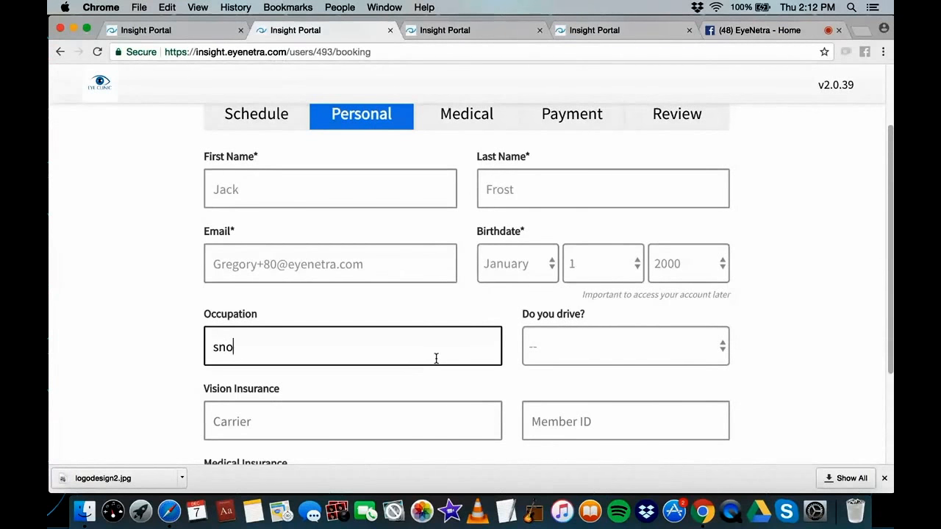
pyautogui.write('snowmiser')
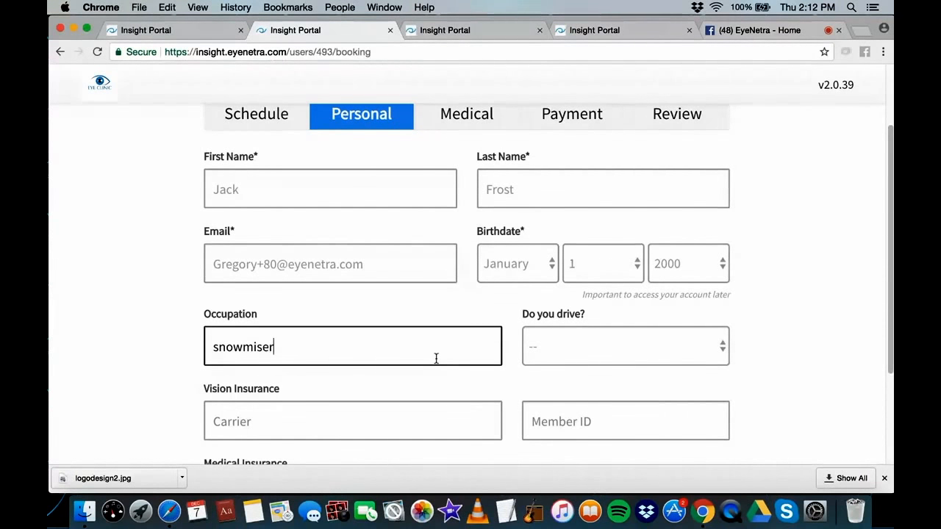
pyautogui.click(653, 345)
pyautogui.click(635, 383)
# Set vision insurance carrier to 'Frosty', enter the member ID, and continue to medical questions
pyautogui.click(466, 418)
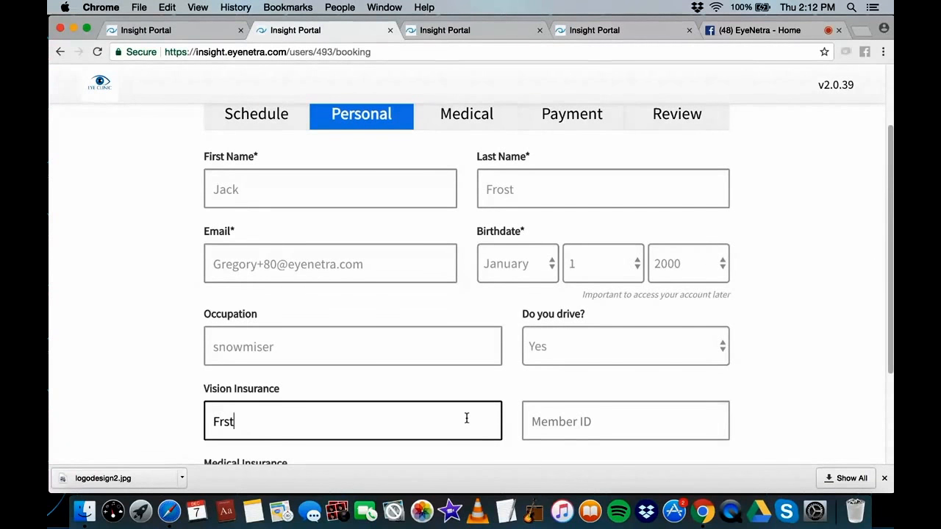
pyautogui.write('Frosty')
pyautogui.click(669, 430)
pyautogui.write('12345')
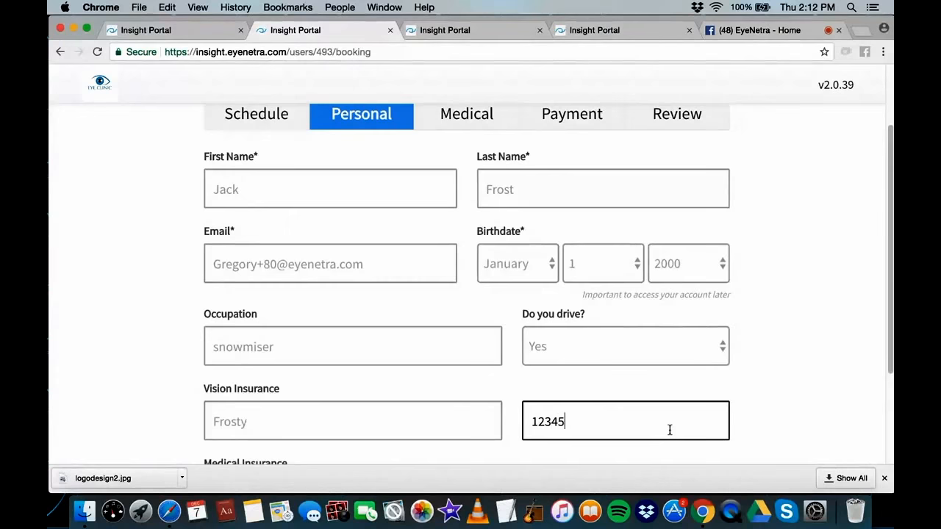
pyautogui.scroll(-4, 668, 429)
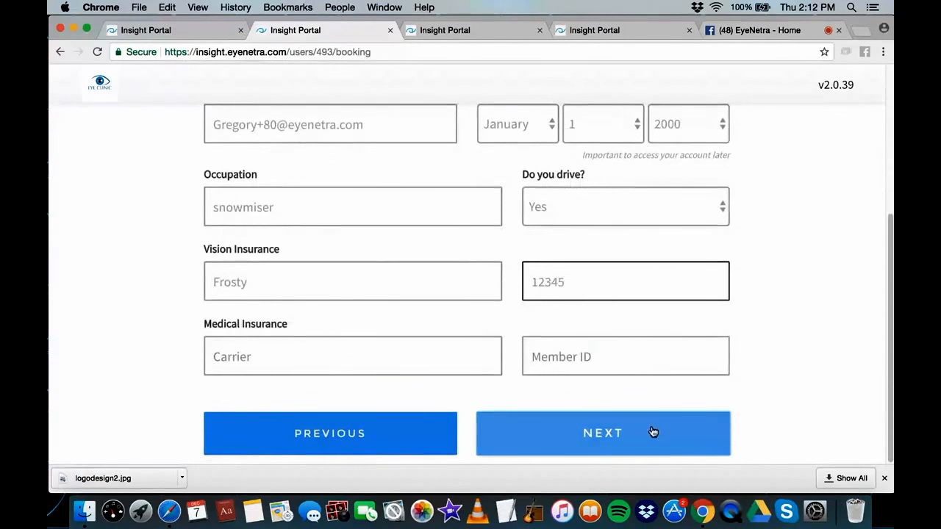
pyautogui.click(653, 433)
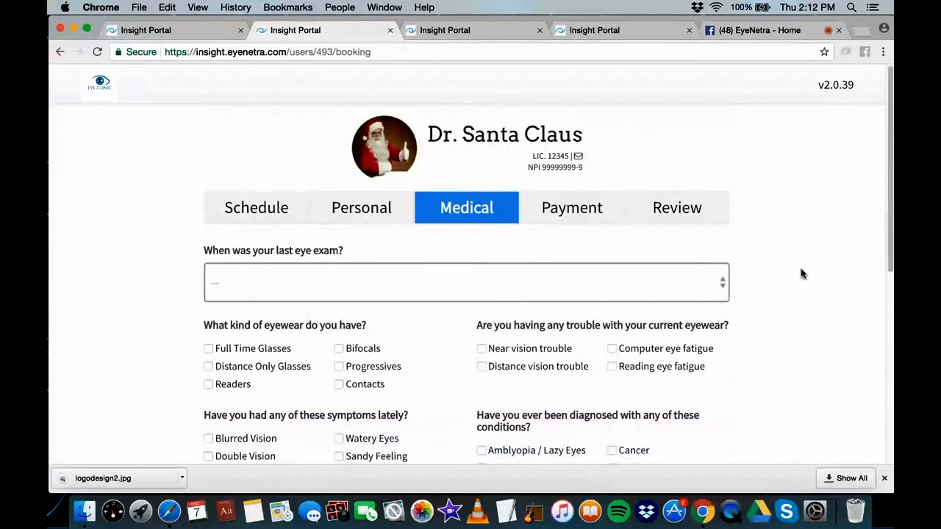
# Set last eye exam to 6 months–1 year, eyewear Distance Only Glasses, with Distance vision trouble
pyautogui.scroll(-1, 802, 273)
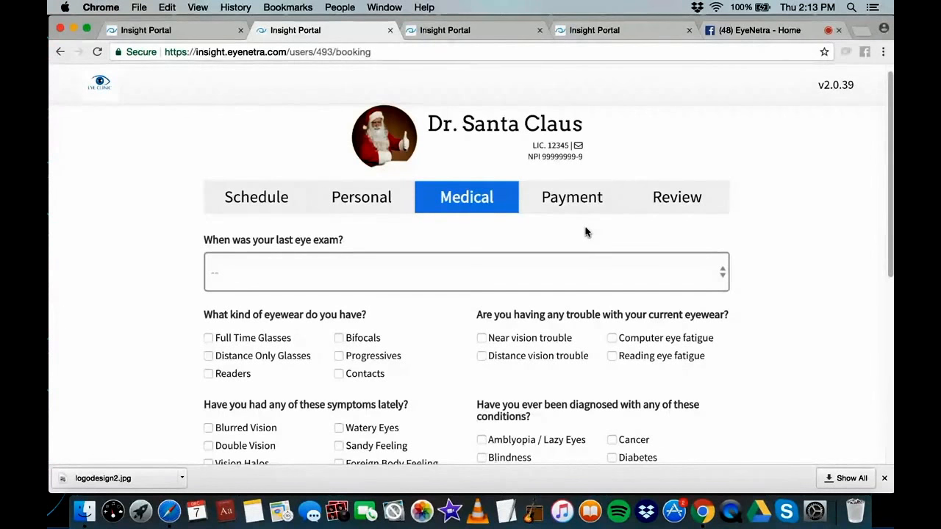
pyautogui.click(564, 272)
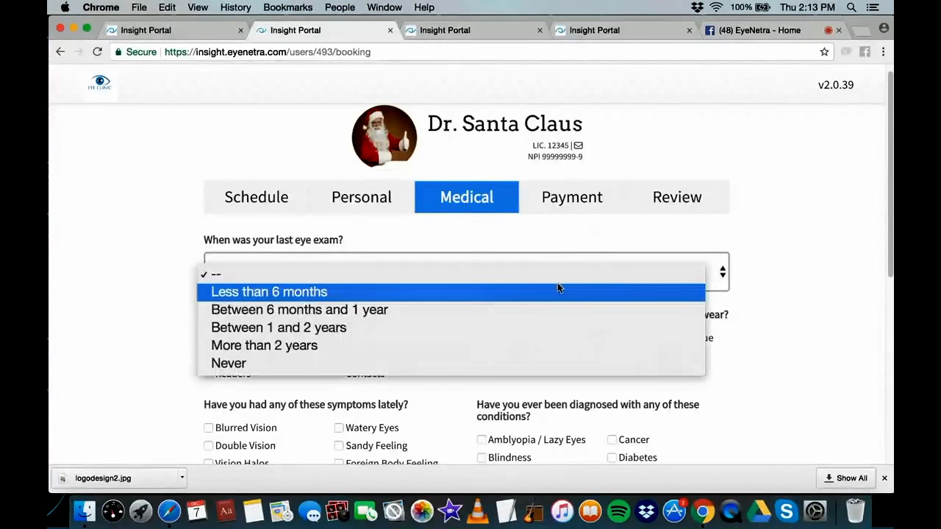
pyautogui.click(478, 313)
pyautogui.scroll(-2, 338, 332)
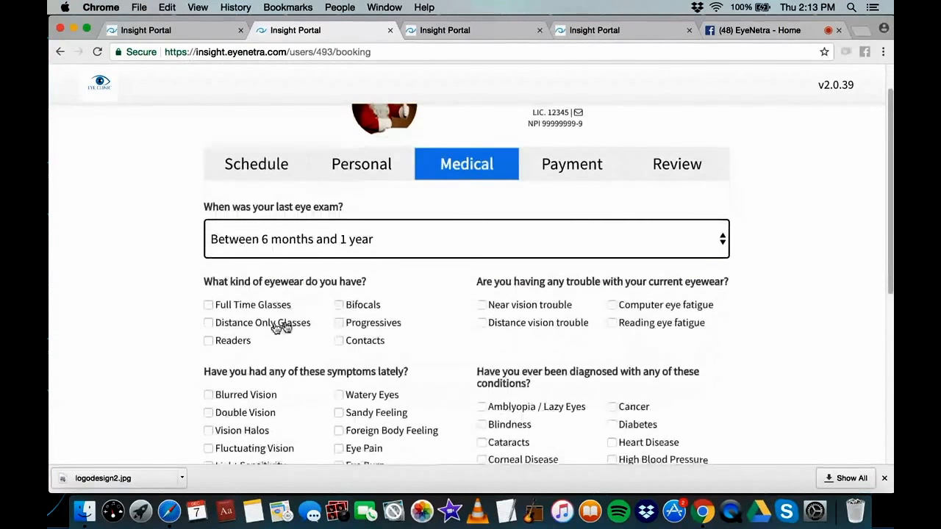
pyautogui.click(208, 322)
pyautogui.click(481, 322)
# Check Vision Halos and Eye Itch as symptoms and Cataracts as a diagnosed condition
pyautogui.scroll(-3, 445, 269)
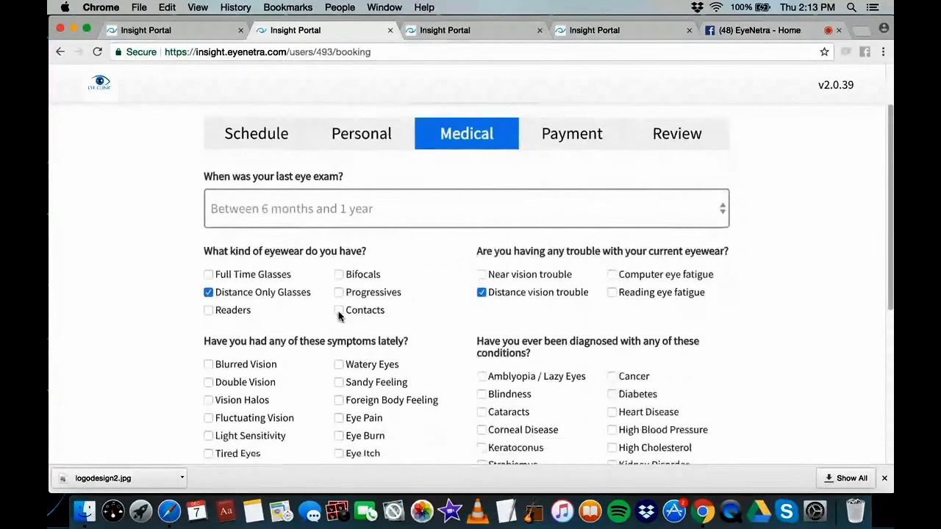
pyautogui.scroll(-2, 424, 335)
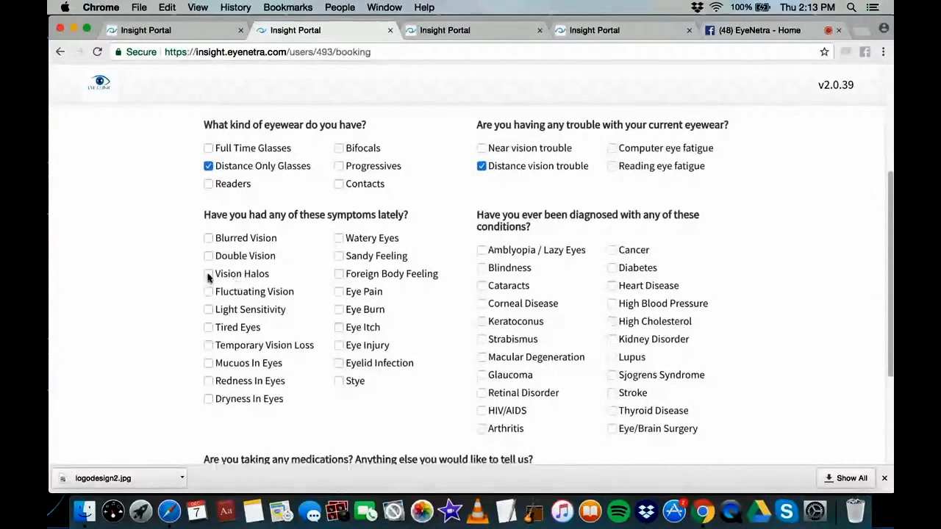
pyautogui.click(208, 277)
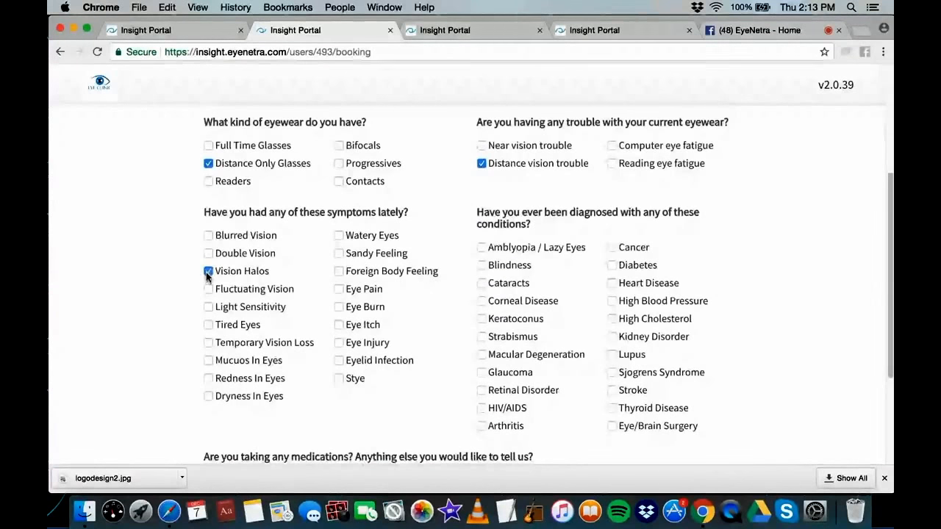
pyautogui.click(339, 326)
pyautogui.scroll(-2, 456, 326)
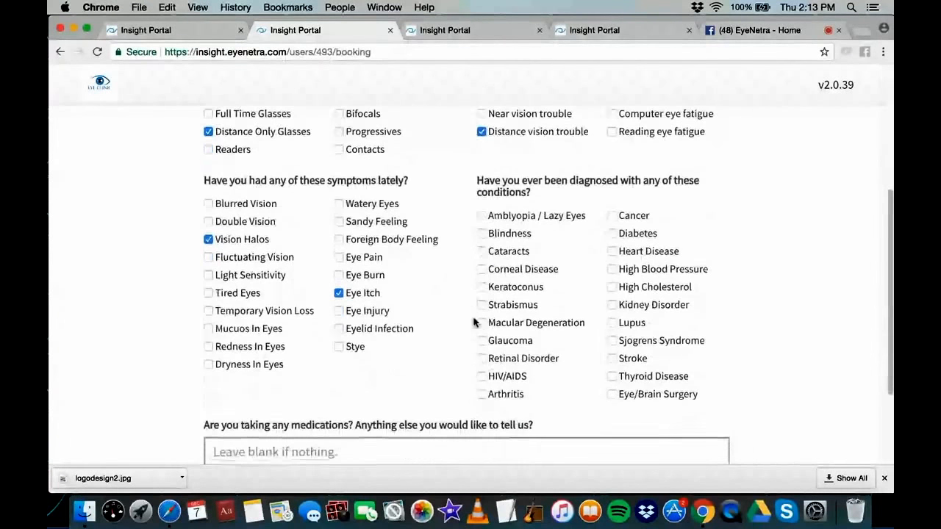
pyautogui.scroll(-1, 492, 199)
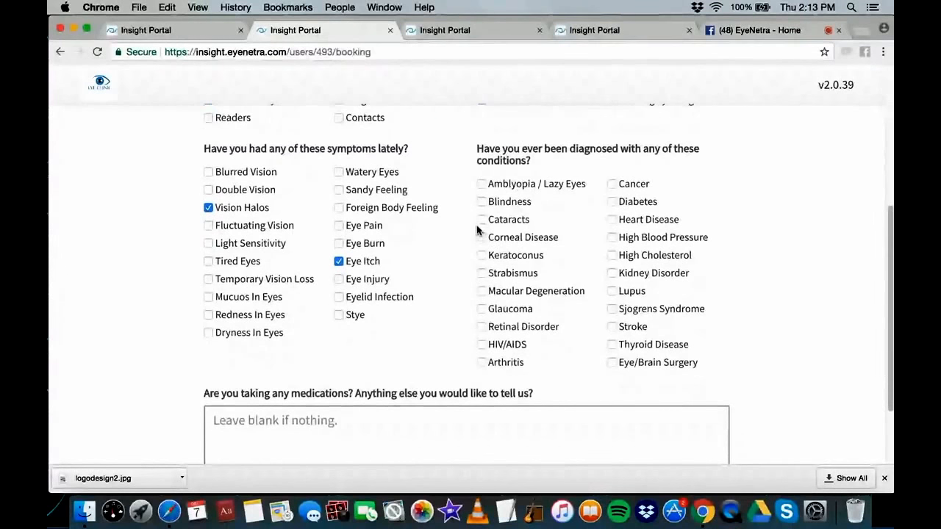
pyautogui.click(481, 220)
pyautogui.scroll(-2, 472, 340)
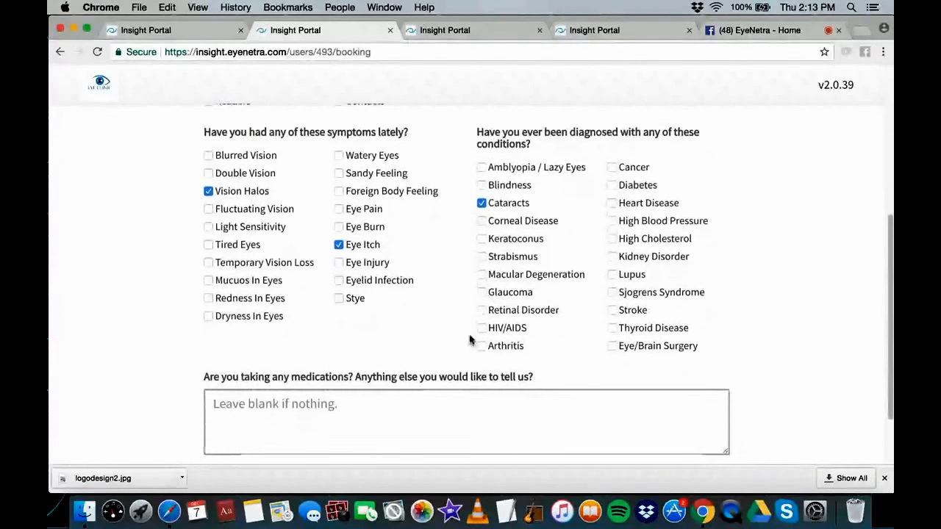
# Write 'Winter is coming!' in the medications and notes box and continue to payment
pyautogui.click(455, 397)
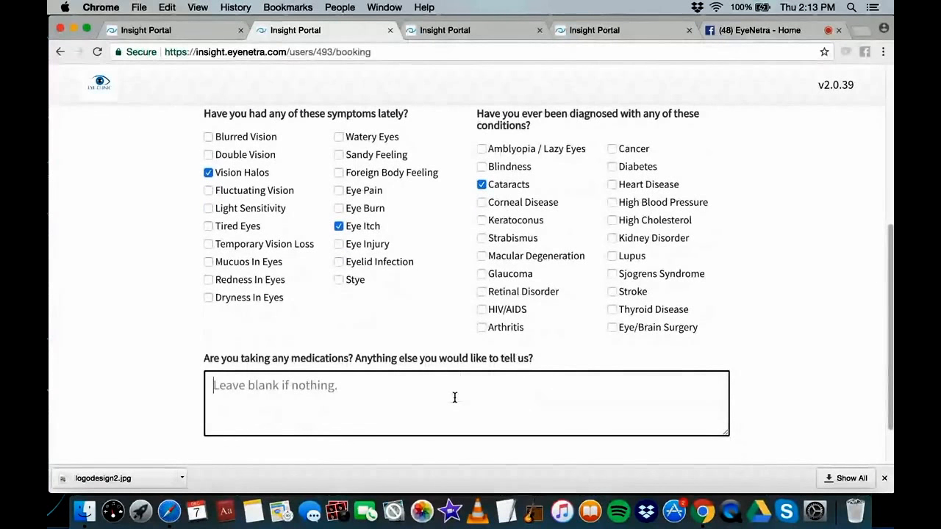
pyautogui.scroll(-3, 454, 396)
pyautogui.scroll(2, 454, 401)
pyautogui.write('Winte')
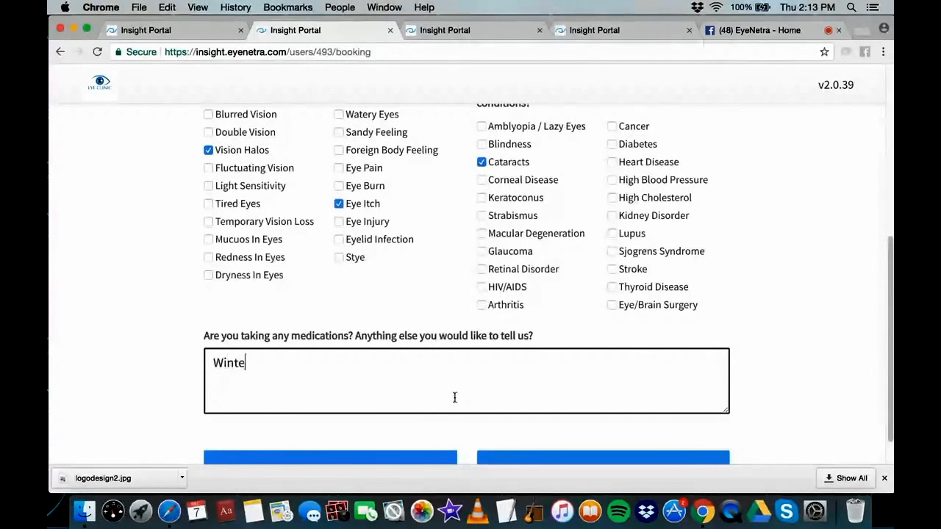
pyautogui.write('r is coming!')
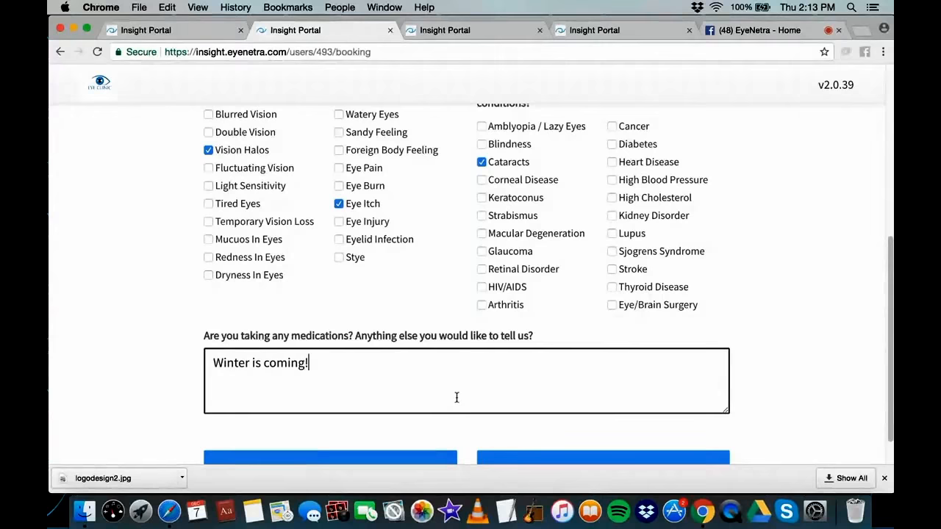
pyautogui.scroll(-2, 588, 412)
pyautogui.click(595, 434)
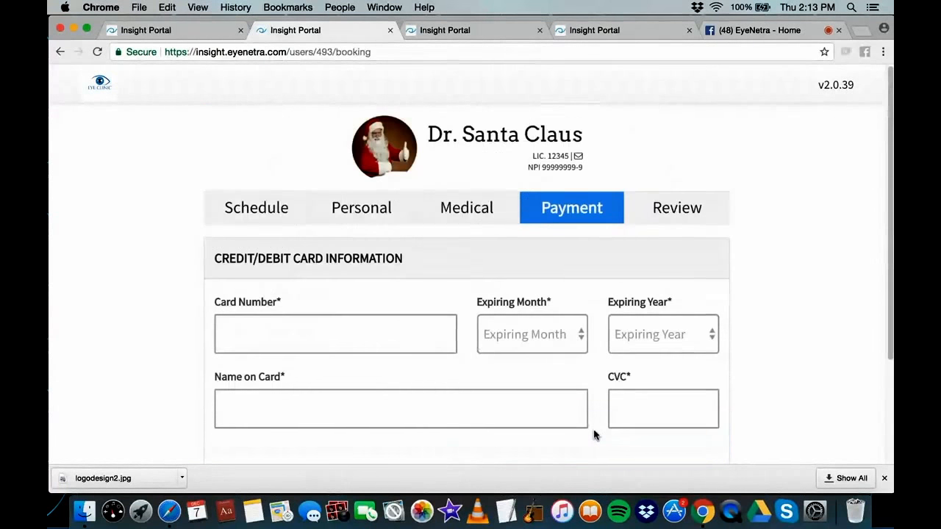
# Skip the card form, check the $5.00 deposit in the Review summary, and return to Schedule
pyautogui.scroll(-2, 595, 434)
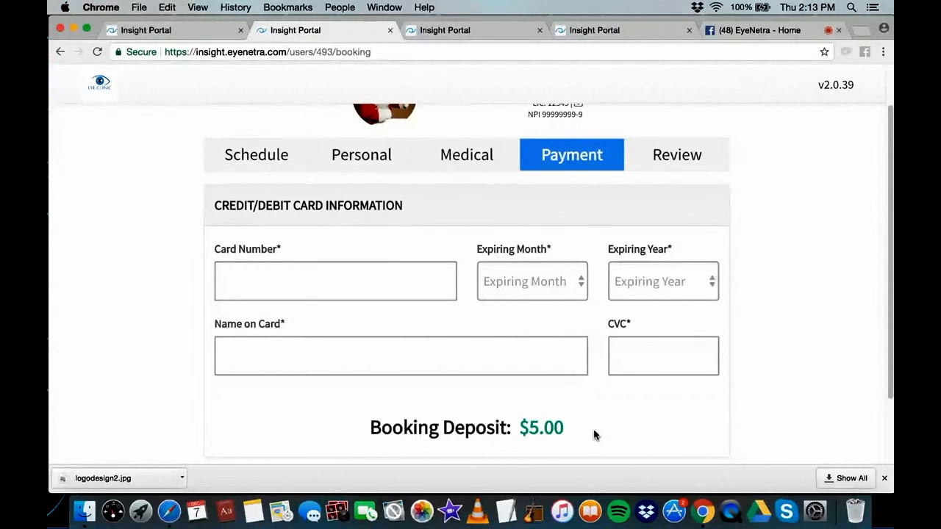
pyautogui.scroll(-1, 596, 434)
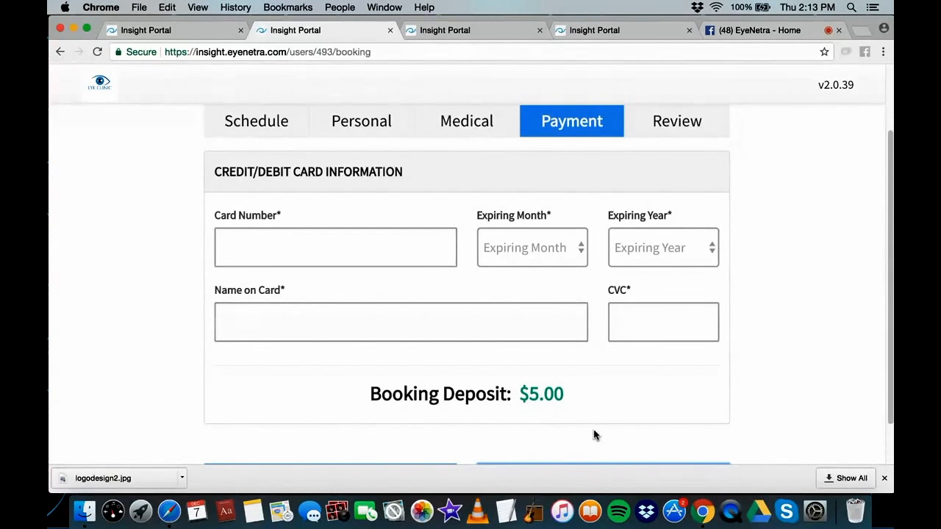
pyautogui.scroll(-2, 595, 435)
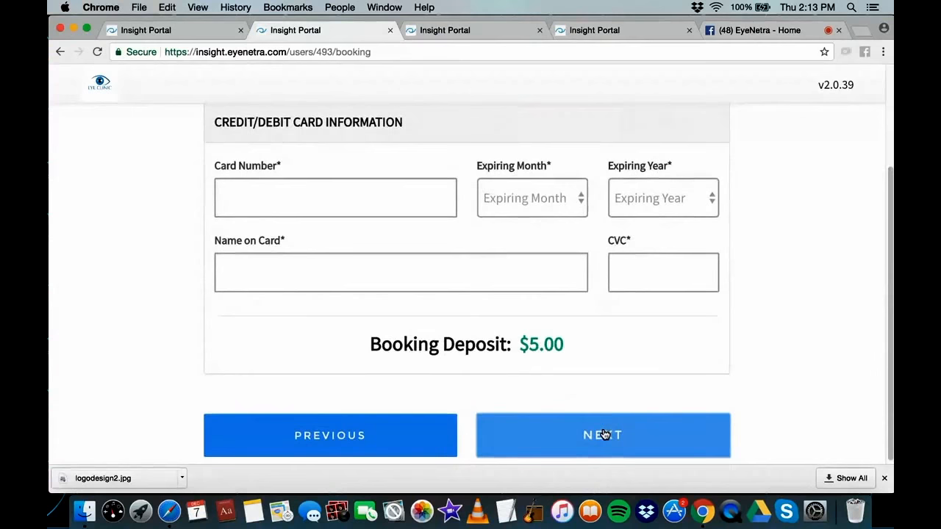
pyautogui.scroll(4, 632, 311)
pyautogui.click(666, 213)
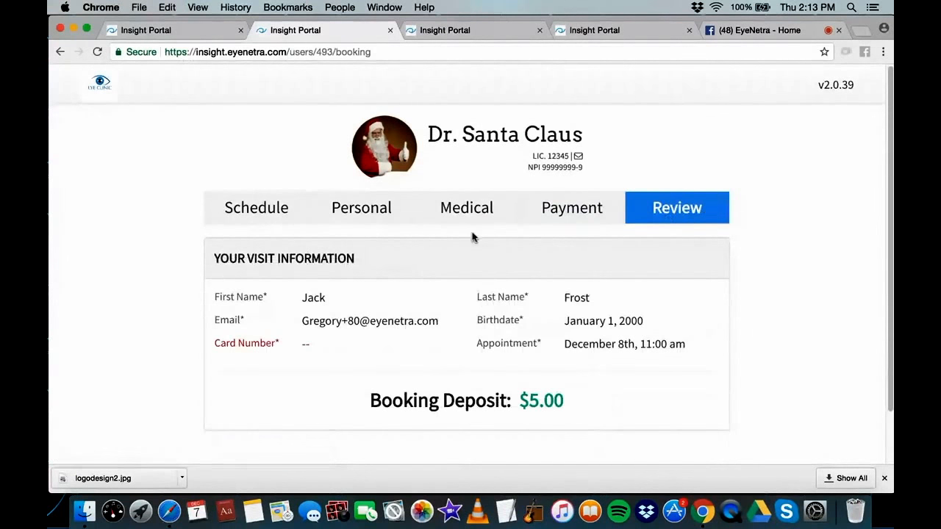
pyautogui.click(251, 208)
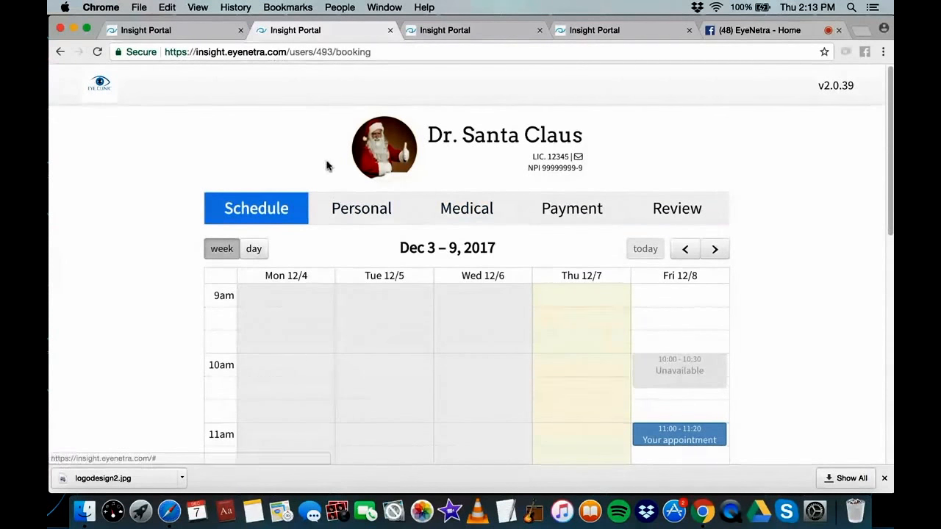
# In the main portal tab, open the new patient's visit via PRESCRIBE in Prescriptions
pyautogui.click(204, 34)
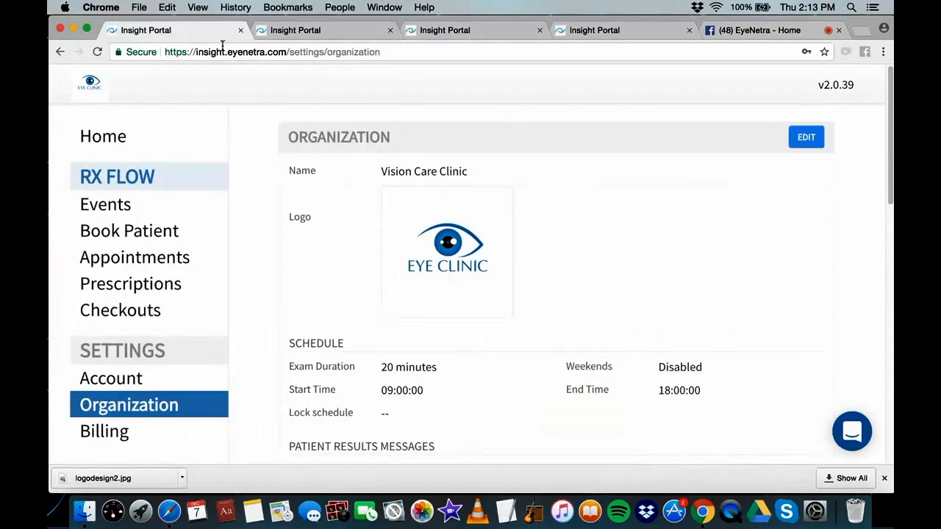
pyautogui.click(134, 288)
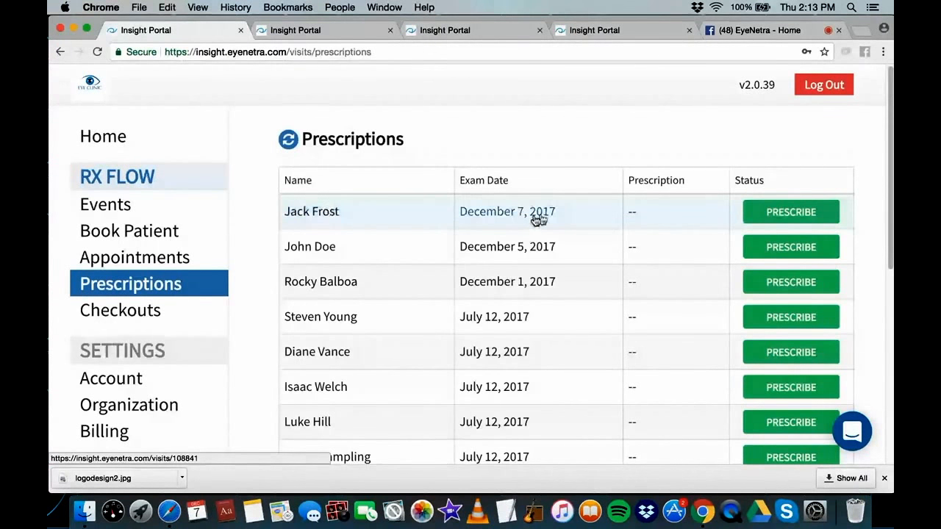
pyautogui.click(785, 213)
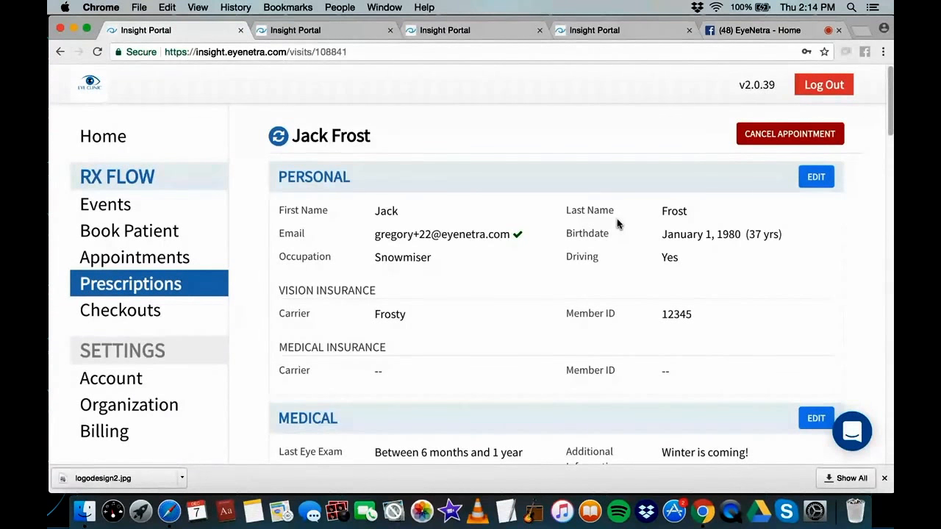
# Look through the visit's recorded details, then return to the portal Home page
pyautogui.scroll(-1, 617, 224)
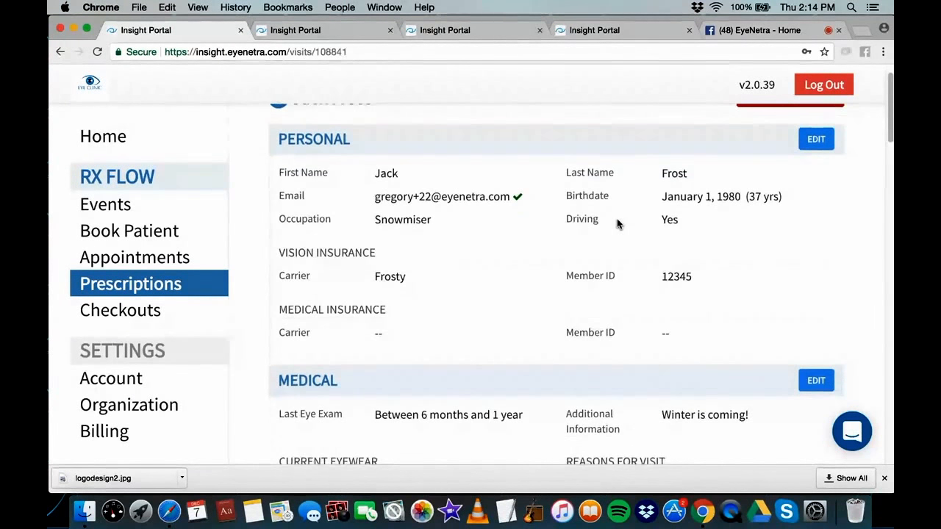
pyautogui.scroll(-1, 618, 224)
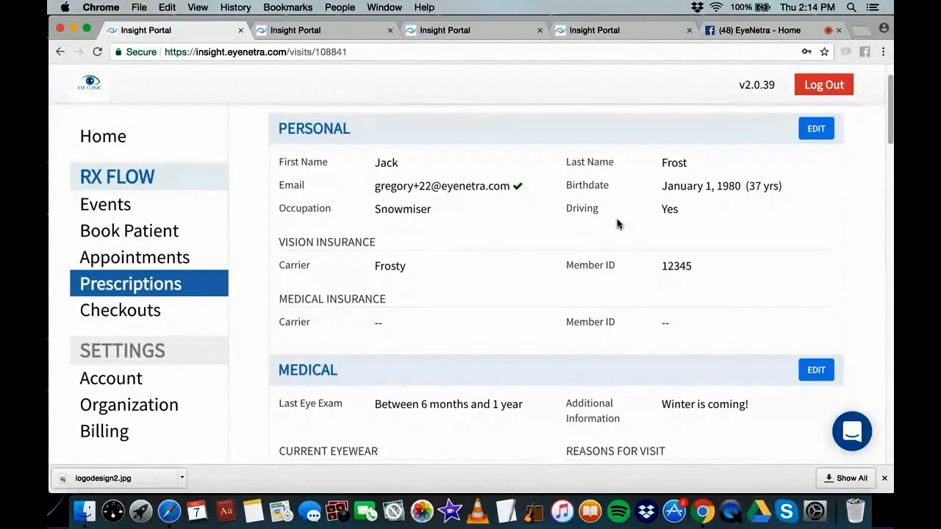
pyautogui.scroll(-2, 618, 224)
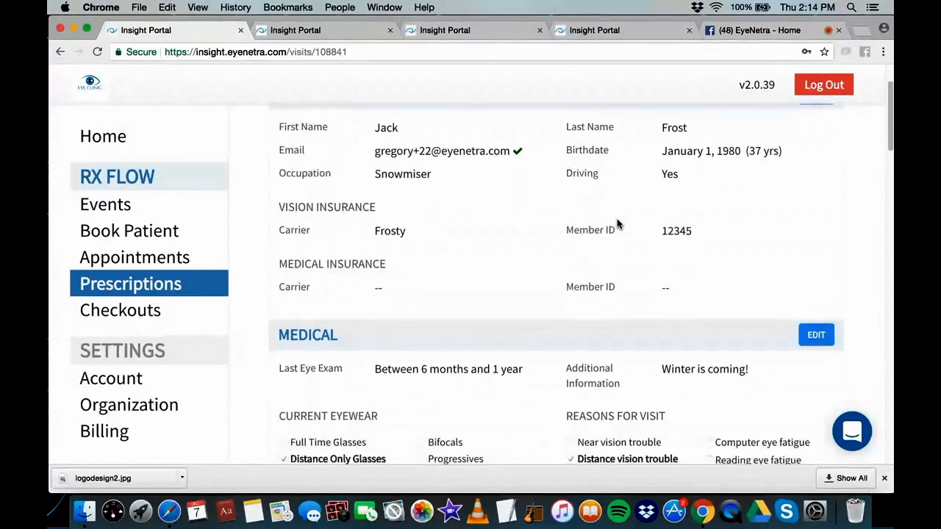
pyautogui.scroll(-2, 617, 224)
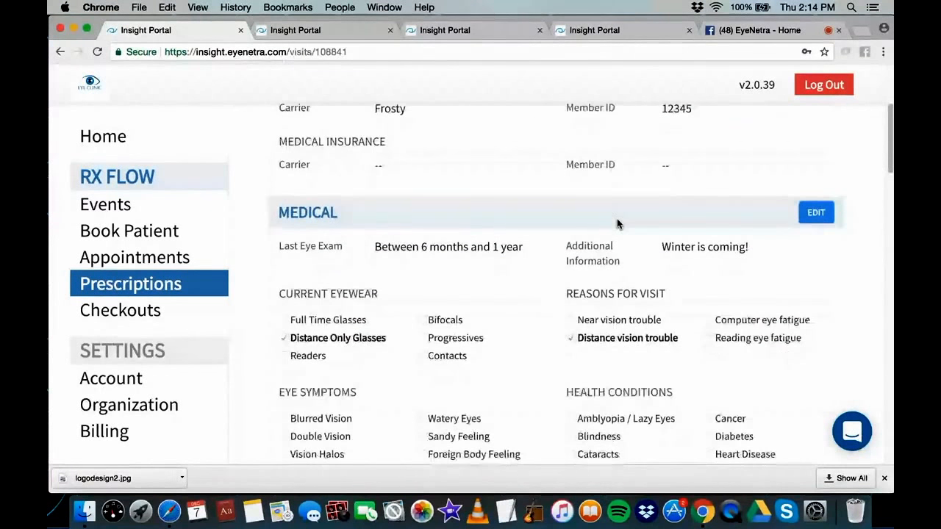
pyautogui.scroll(-3, 617, 224)
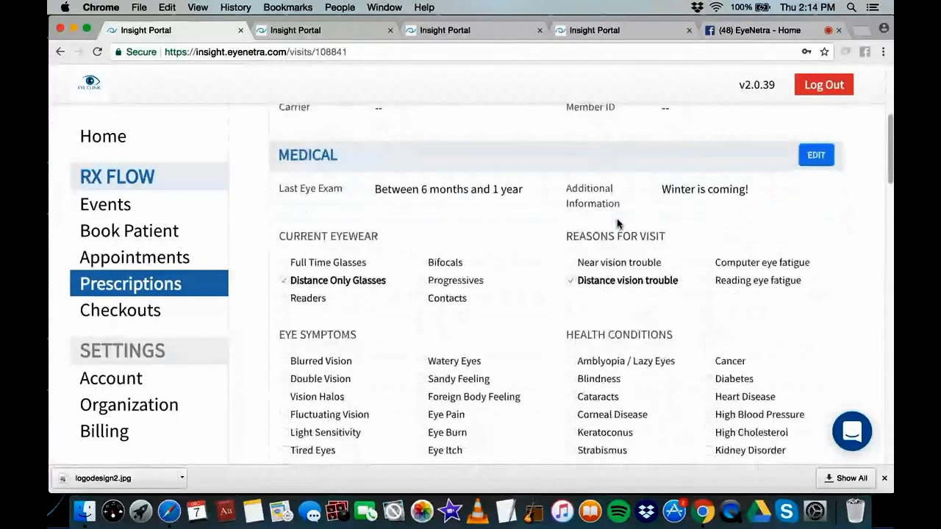
pyautogui.scroll(-9, 616, 221)
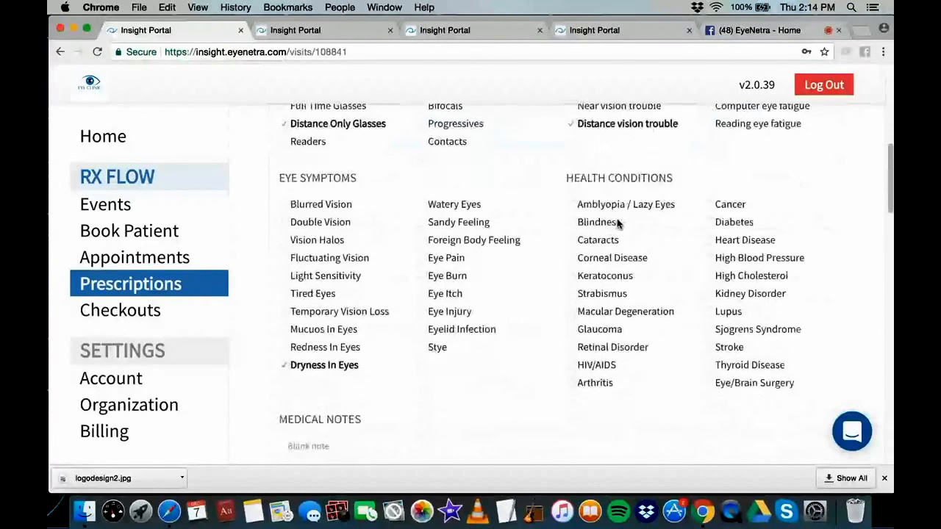
pyautogui.scroll(-3, 617, 224)
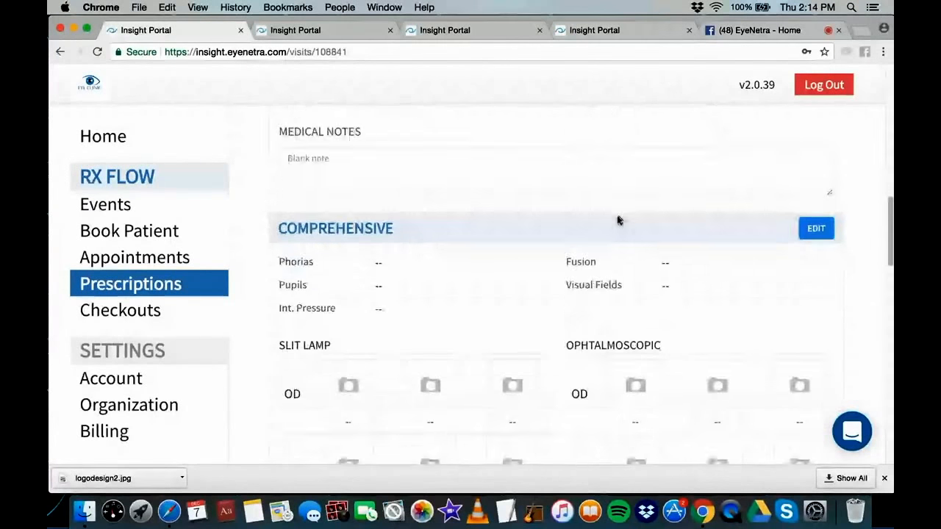
pyautogui.scroll(-2, 661, 224)
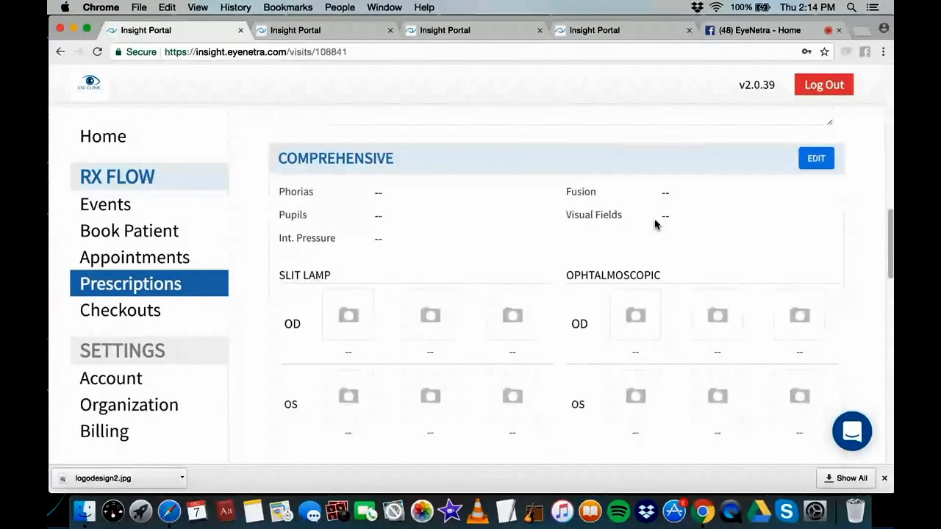
pyautogui.scroll(-15, 656, 224)
pyautogui.scroll(6, 656, 224)
pyautogui.scroll(6, 657, 224)
pyautogui.scroll(17, 651, 212)
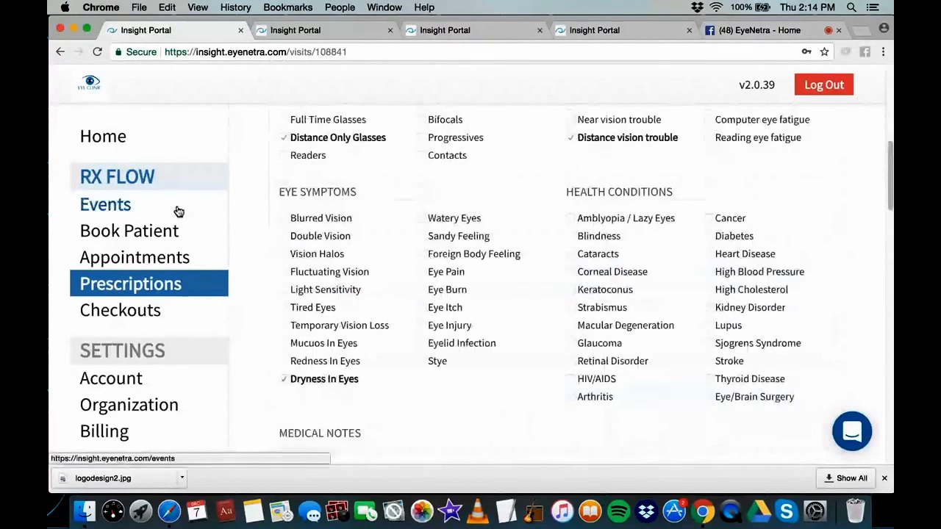
pyautogui.scroll(13, 415, 219)
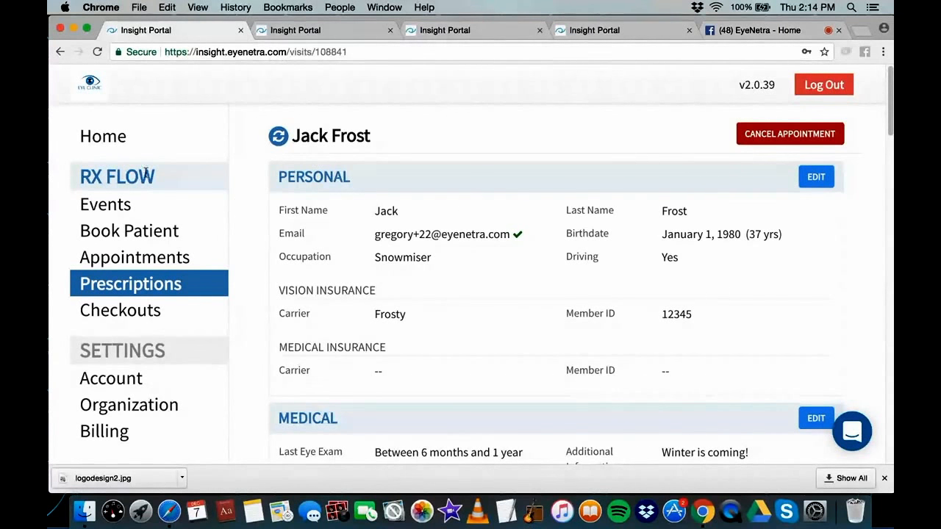
pyautogui.click(102, 139)
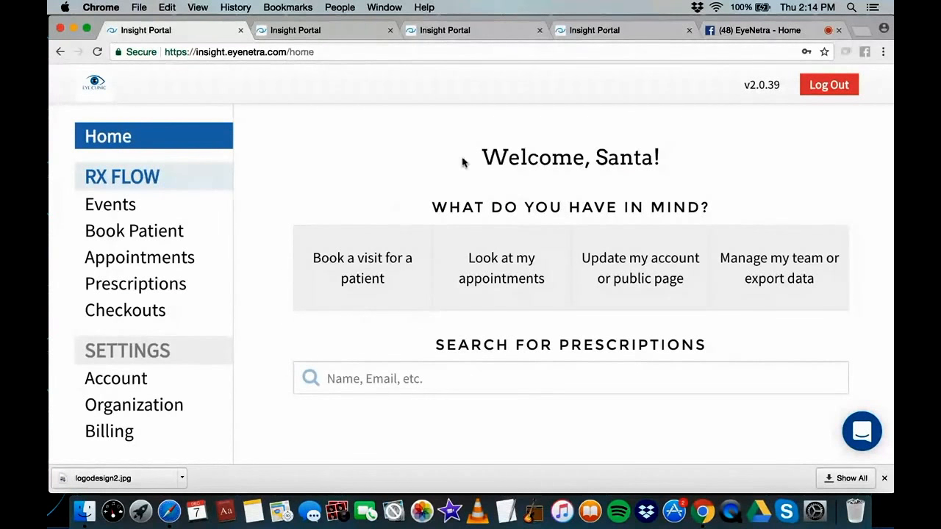
pyautogui.click(132, 405)
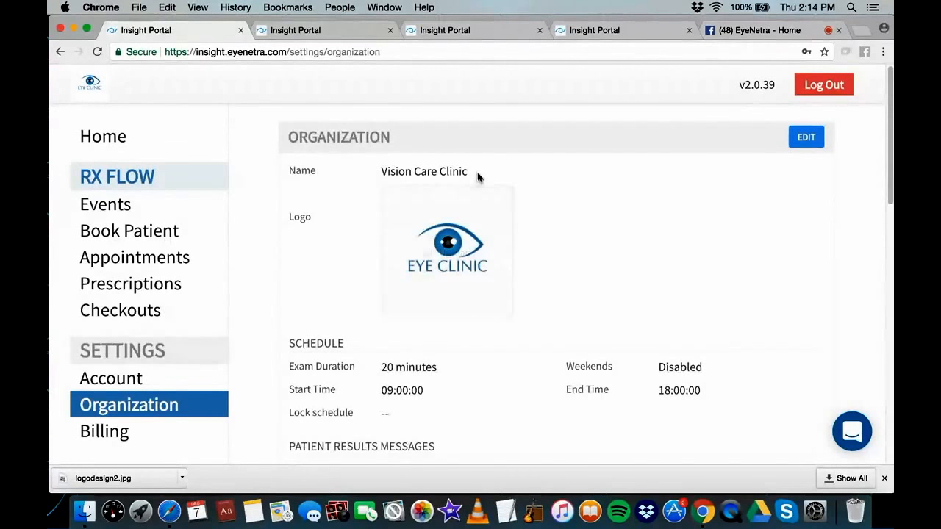
pyautogui.scroll(-5, 433, 166)
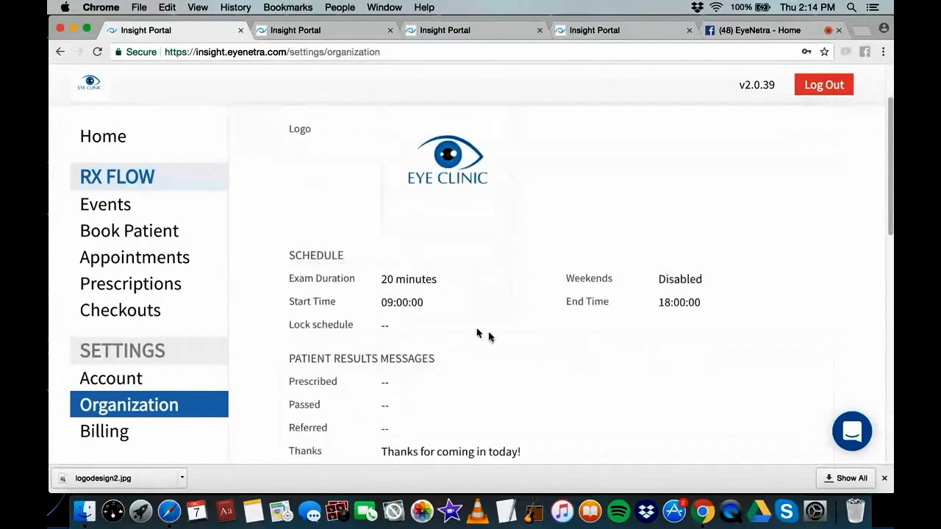
pyautogui.scroll(-5, 587, 232)
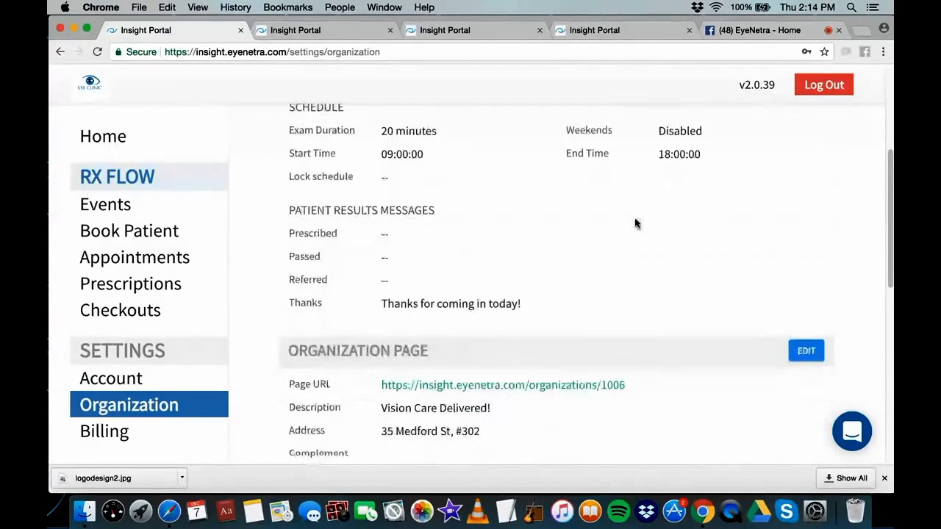
pyautogui.scroll(-3, 596, 269)
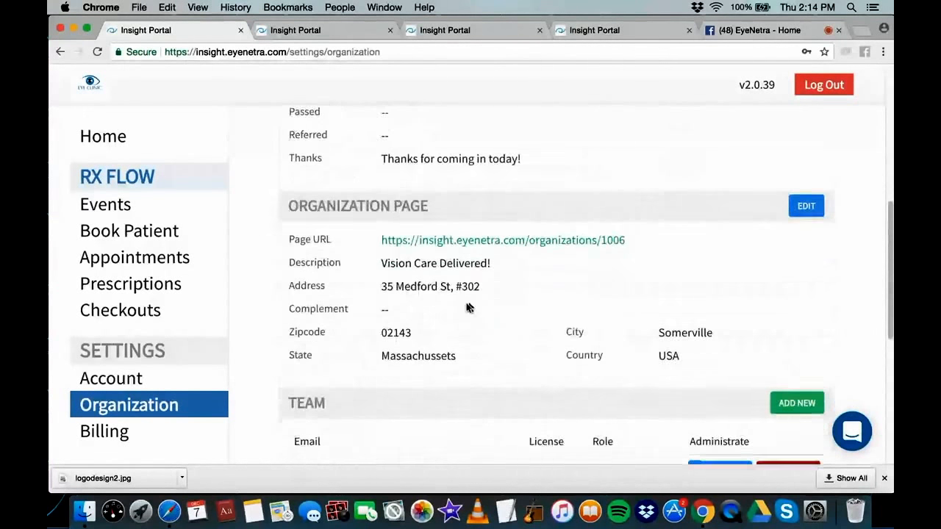
pyautogui.scroll(1, 294, 353)
pyautogui.scroll(-1, 374, 371)
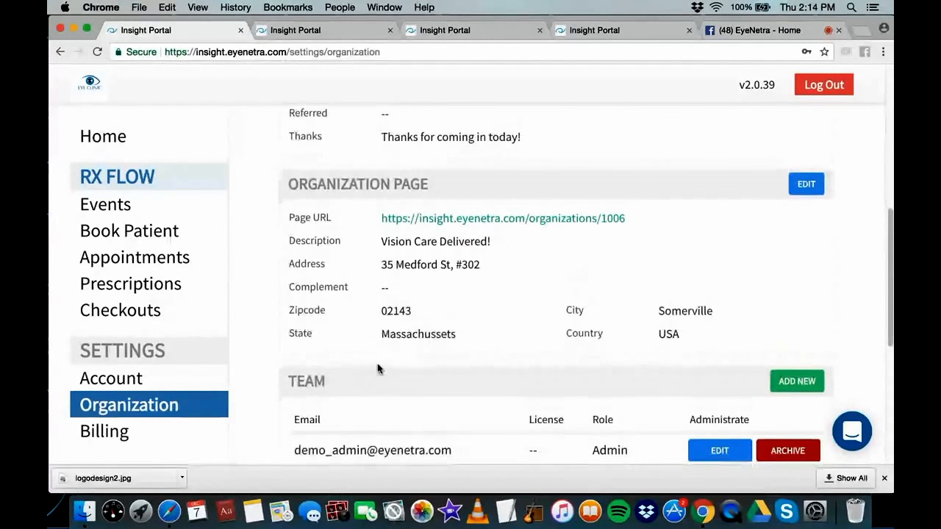
pyautogui.scroll(-3, 378, 369)
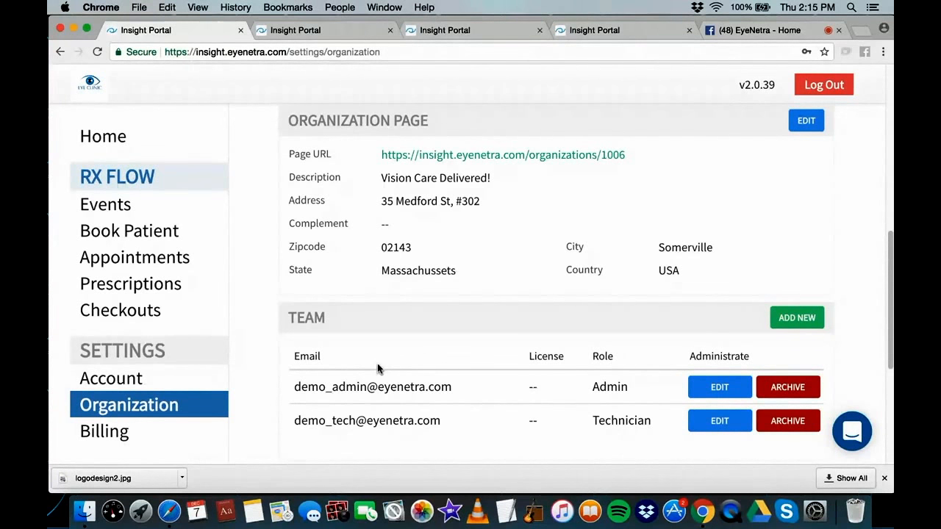
# Create a new event named 'North Pole Health Fair' and bring up the Doctor dropdown
pyautogui.click(101, 209)
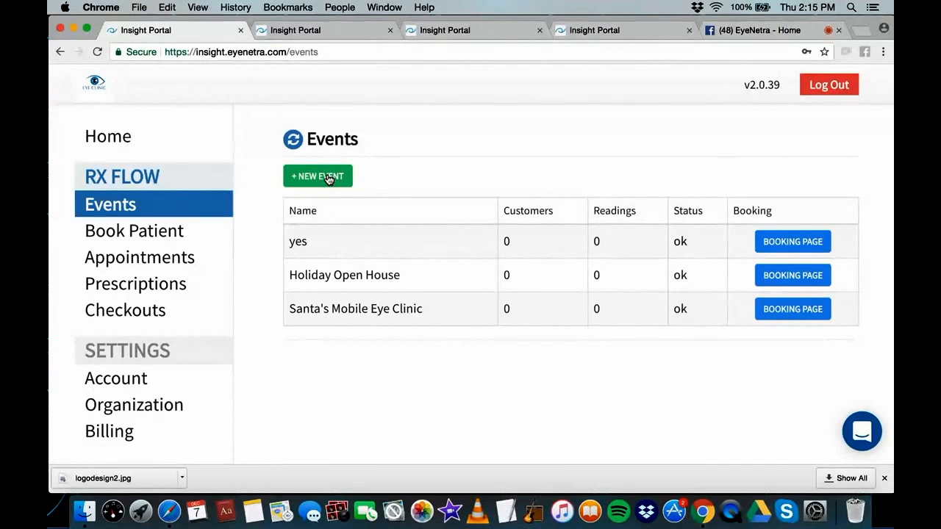
pyautogui.click(329, 179)
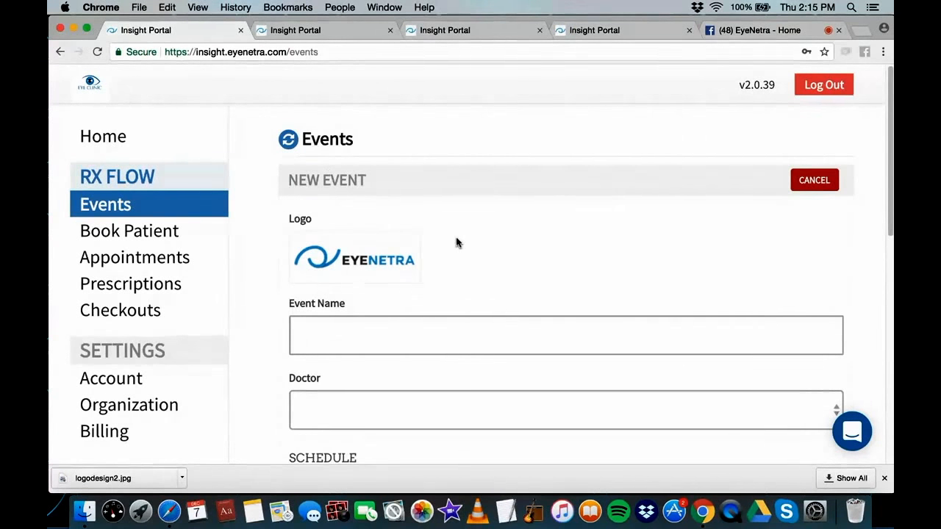
pyautogui.scroll(-1, 455, 242)
pyautogui.click(382, 304)
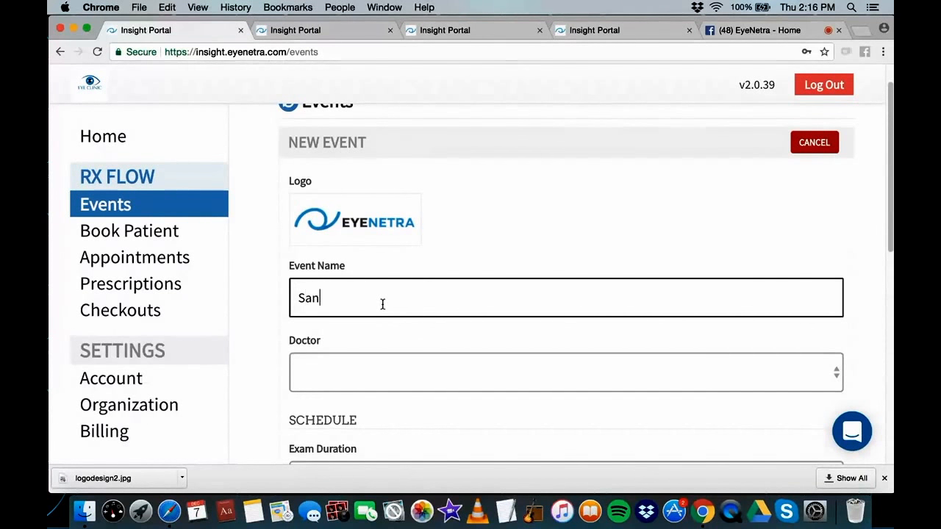
pyautogui.press('BackSpace')
pyautogui.press('BackSpace')
pyautogui.write('Not')
pyautogui.write('th Pole')
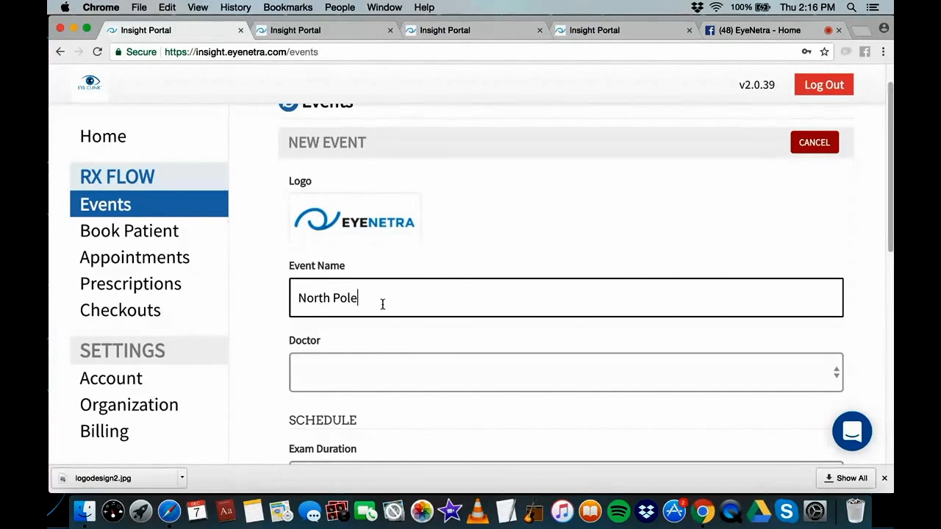
pyautogui.write(' Helth')
pyautogui.press('BackSpace')
pyautogui.press('BackSpace')
pyautogui.write('h')
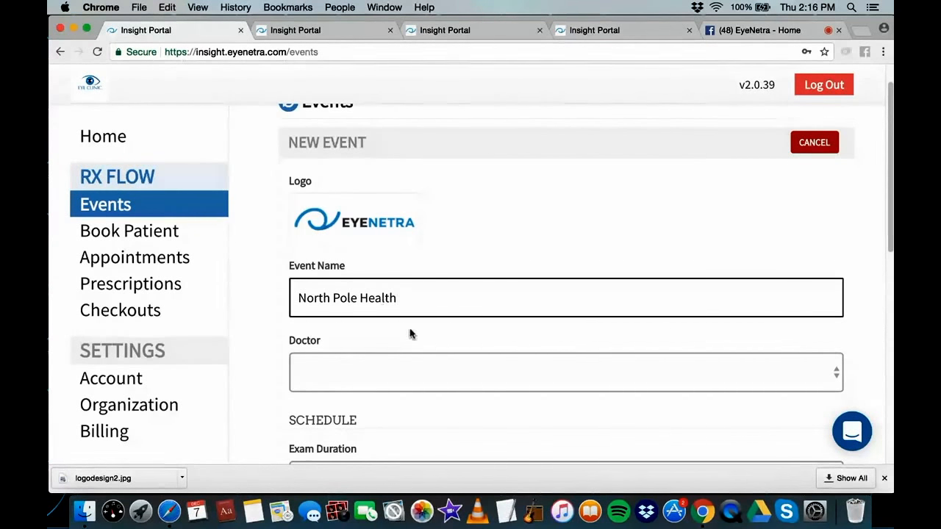
pyautogui.write(' Fair')
pyautogui.click(407, 375)
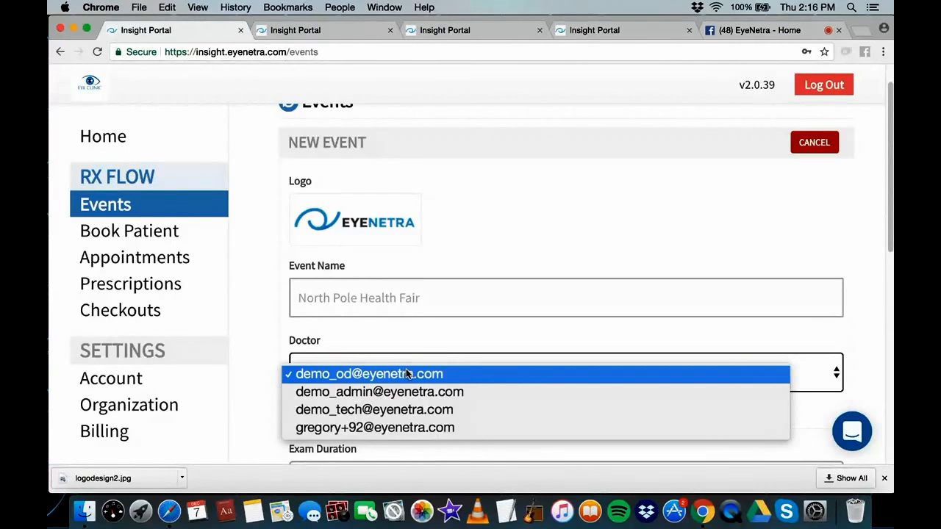
# Assign the optometrist and set 20-minute exams from 10:00:00 to 18:00:00
pyautogui.click(408, 374)
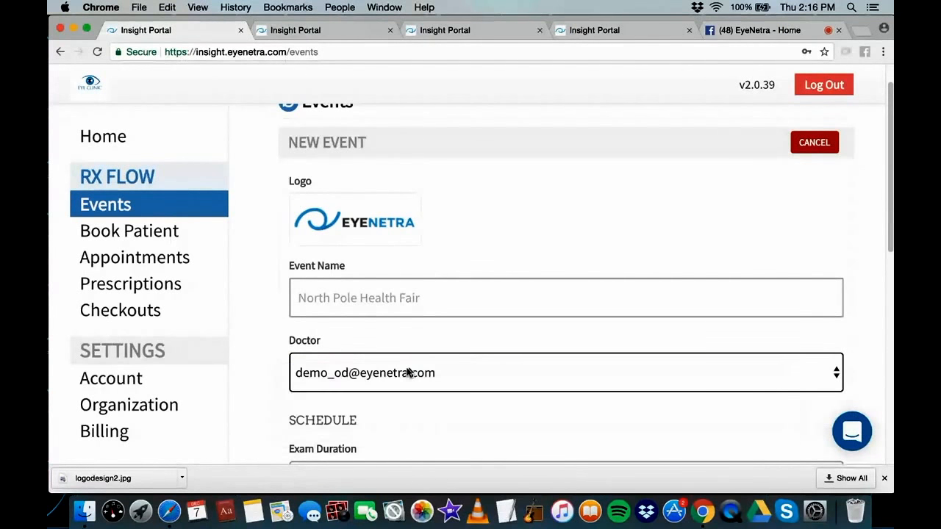
pyautogui.scroll(-5, 455, 375)
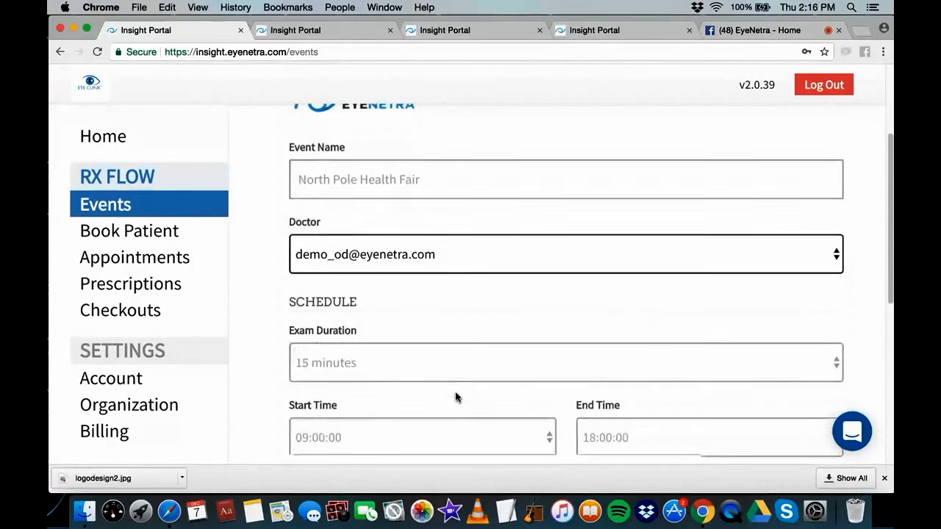
pyautogui.click(443, 356)
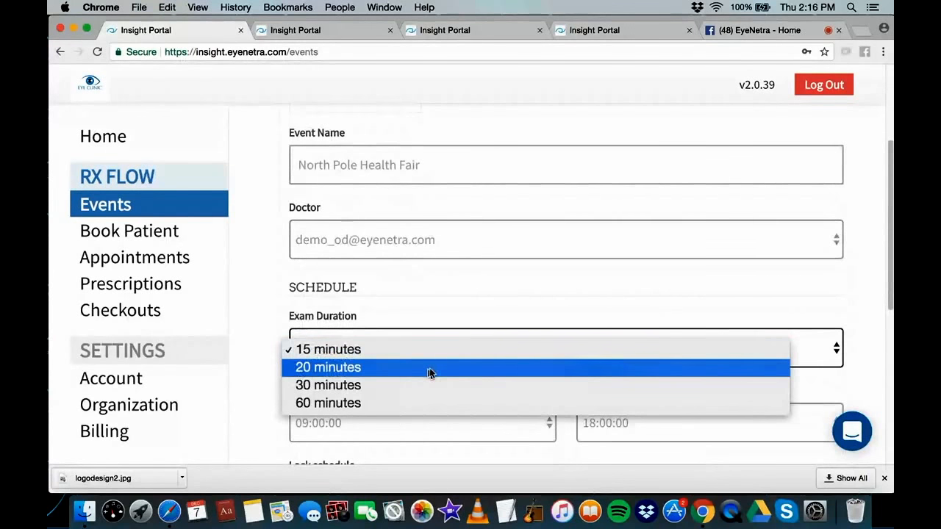
pyautogui.click(431, 370)
pyautogui.scroll(-1, 453, 376)
pyautogui.click(493, 392)
pyautogui.click(493, 390)
pyautogui.click(489, 393)
pyautogui.click(476, 404)
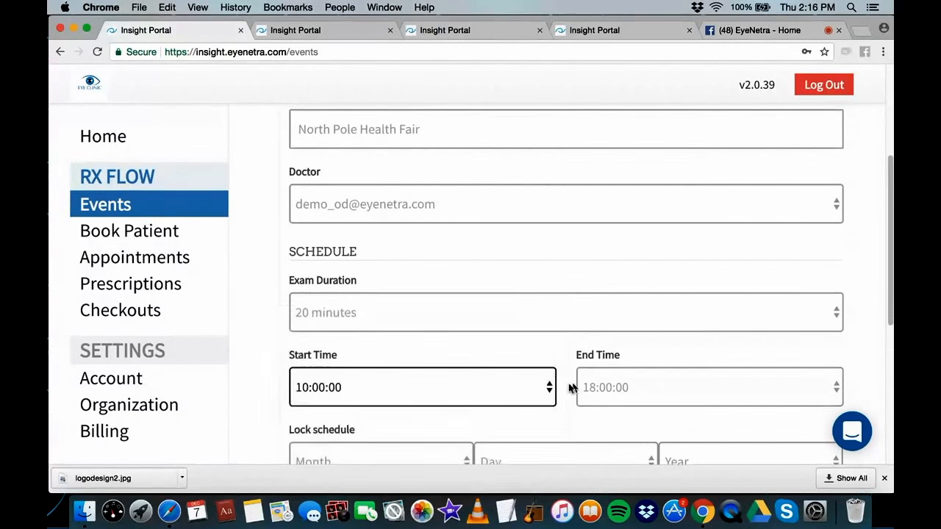
pyautogui.scroll(-1, 667, 387)
pyautogui.click(669, 385)
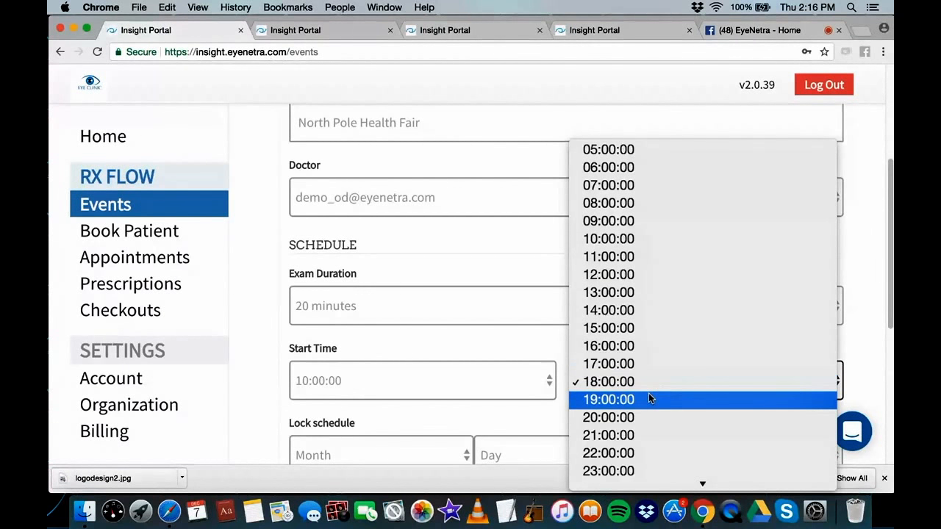
pyautogui.click(639, 382)
pyautogui.scroll(-5, 550, 357)
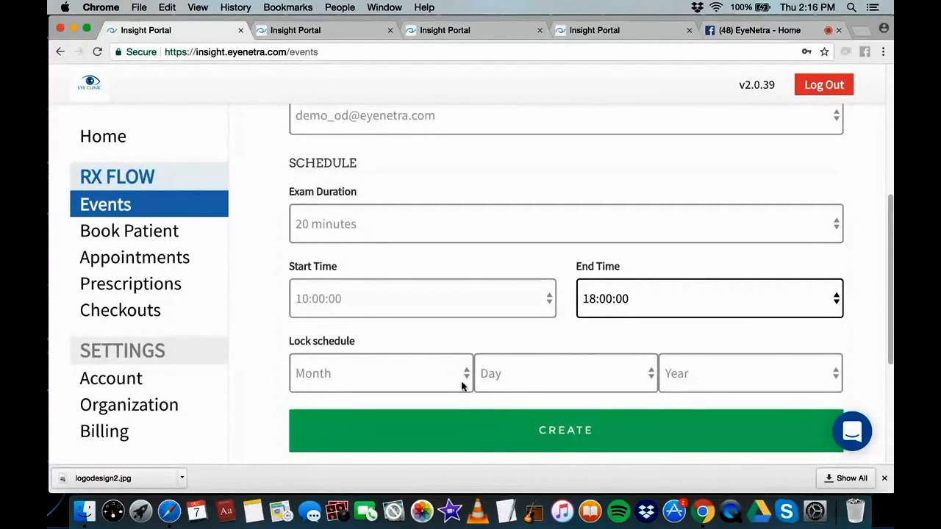
# Lock the schedule on January 2, 2018 and create the event
pyautogui.click(437, 380)
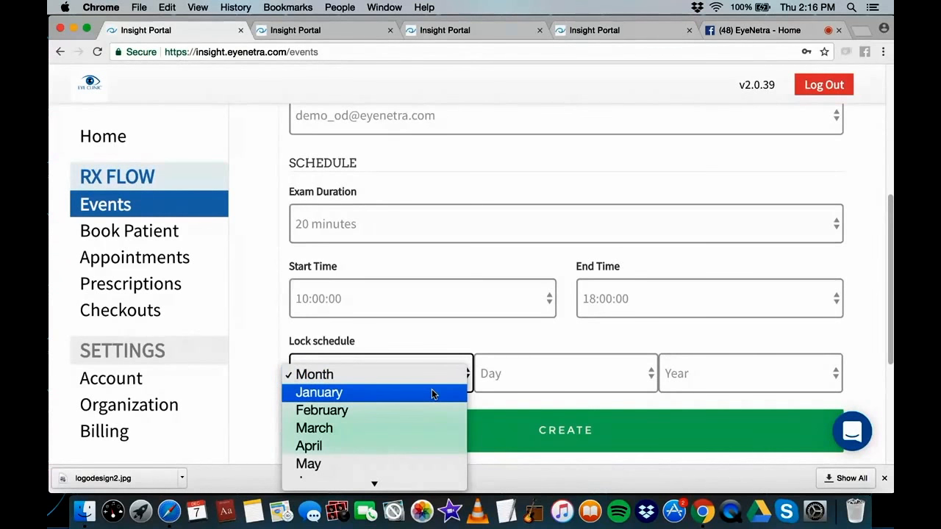
pyautogui.click(433, 394)
pyautogui.click(551, 383)
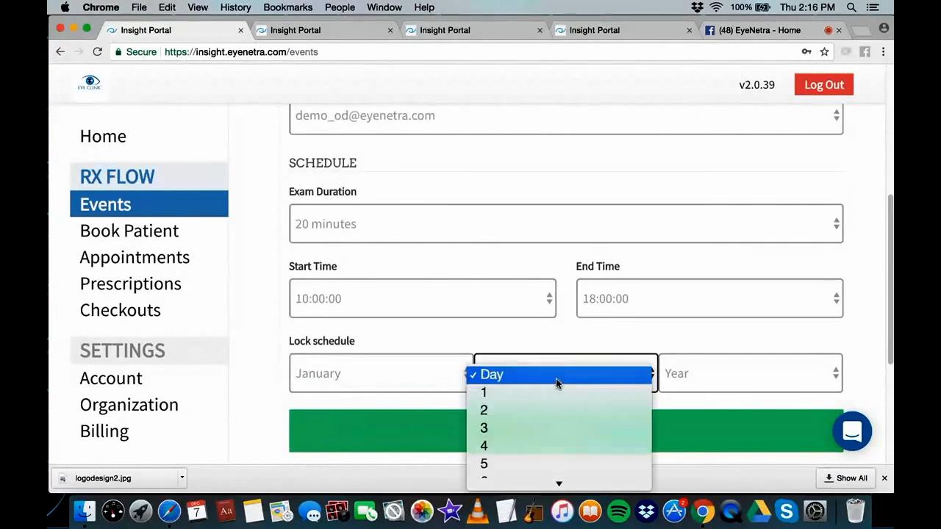
pyautogui.click(540, 409)
pyautogui.click(748, 388)
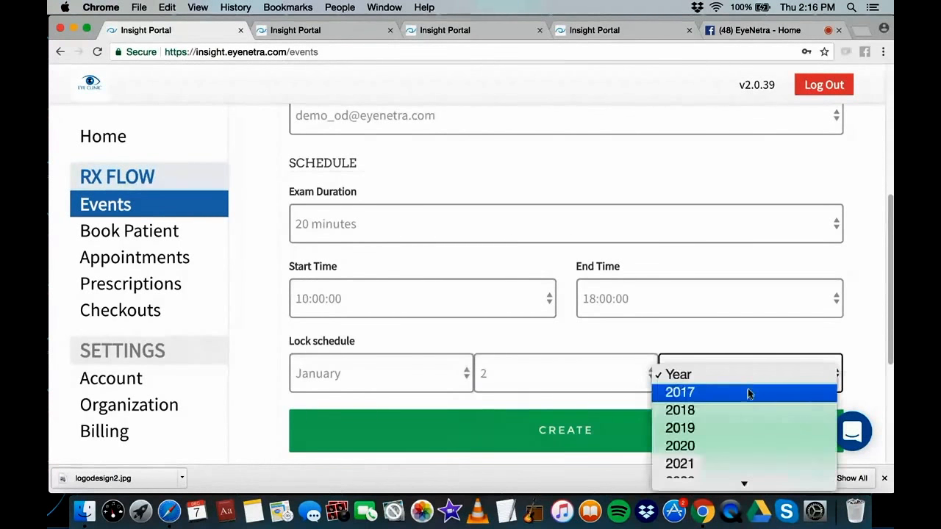
pyautogui.click(746, 405)
pyautogui.scroll(-2, 638, 405)
pyautogui.click(630, 382)
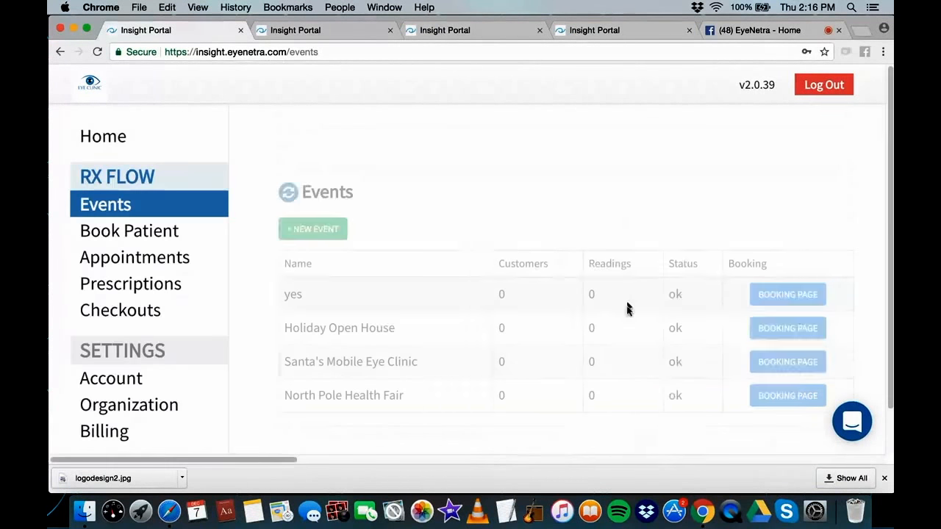
# Preview North Pole Health Fair's booking page in a new tab, then open its event details
pyautogui.scroll(-2, 624, 294)
pyautogui.scroll(-2, 623, 294)
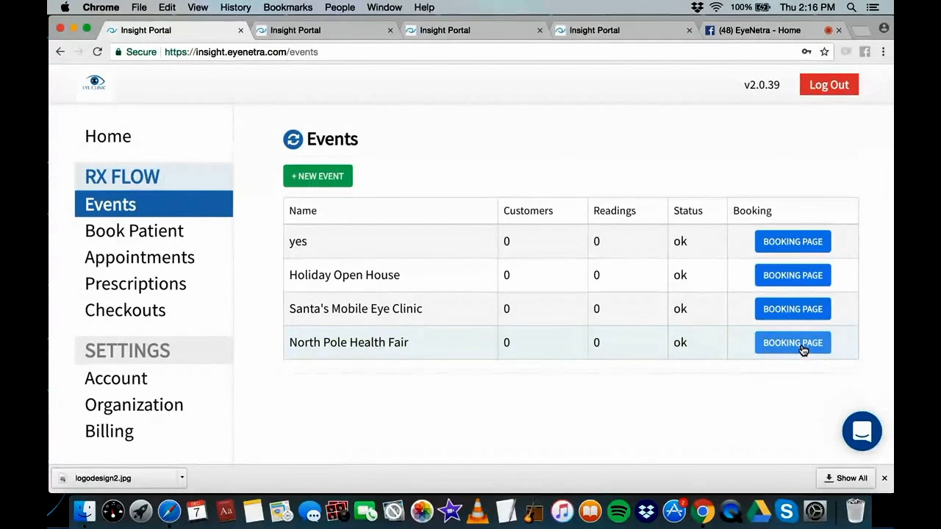
pyautogui.click(800, 349)
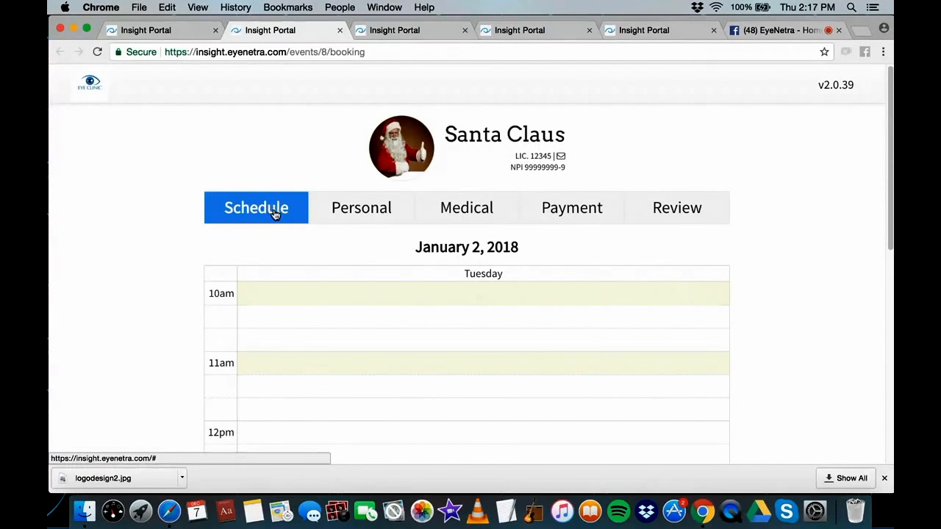
pyautogui.click(195, 29)
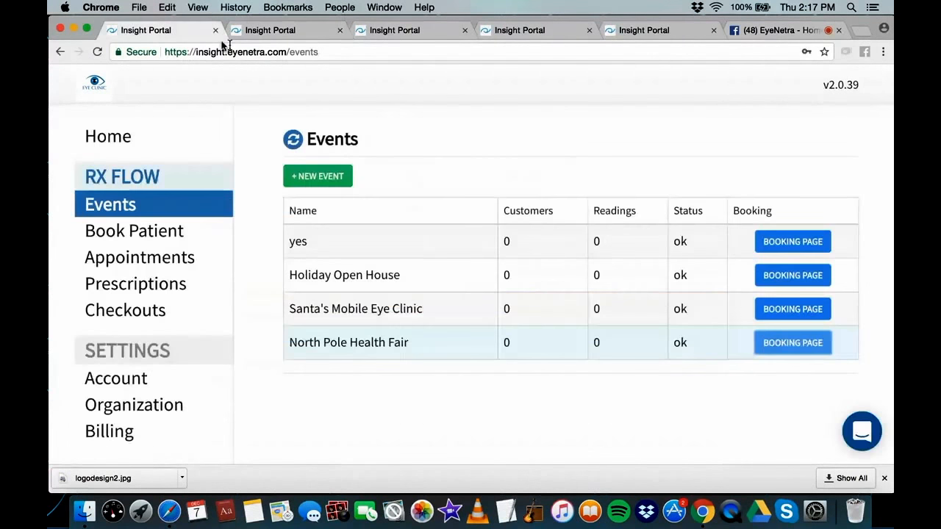
pyautogui.click(359, 343)
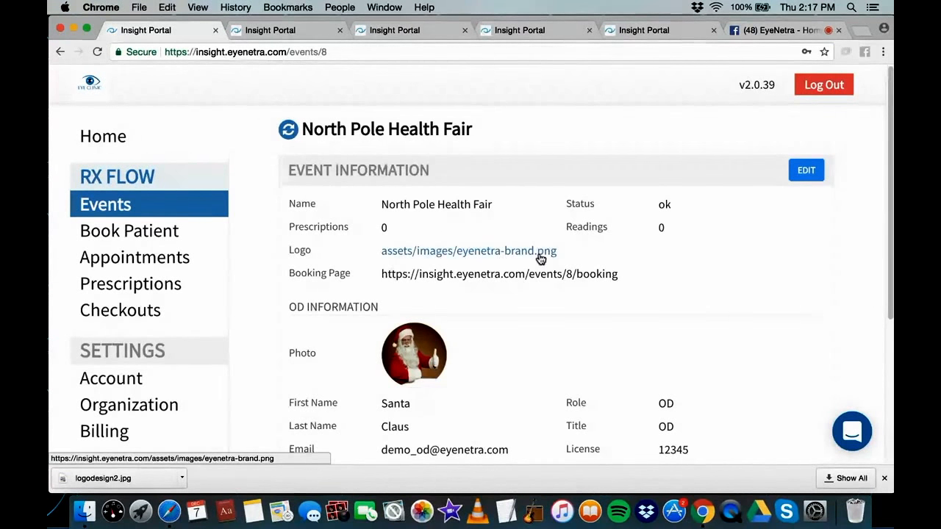
pyautogui.scroll(-1, 698, 229)
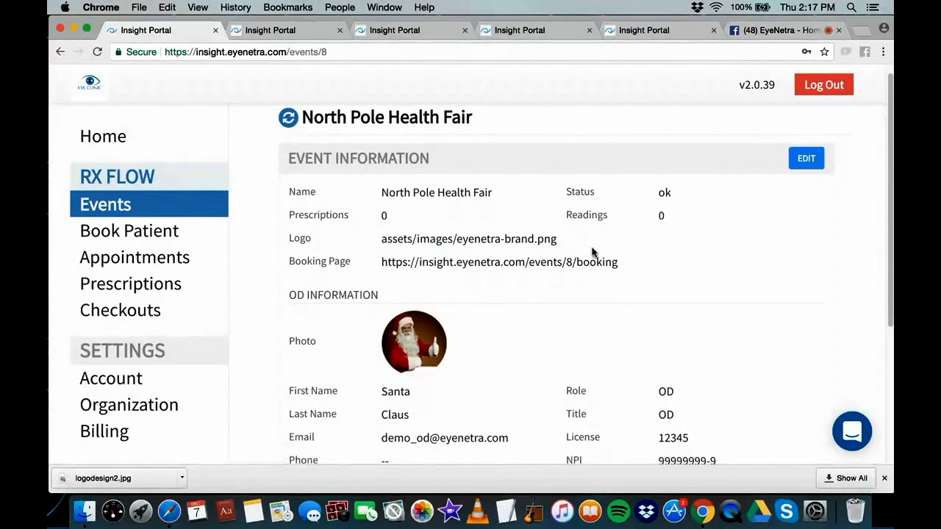
pyautogui.click(486, 243)
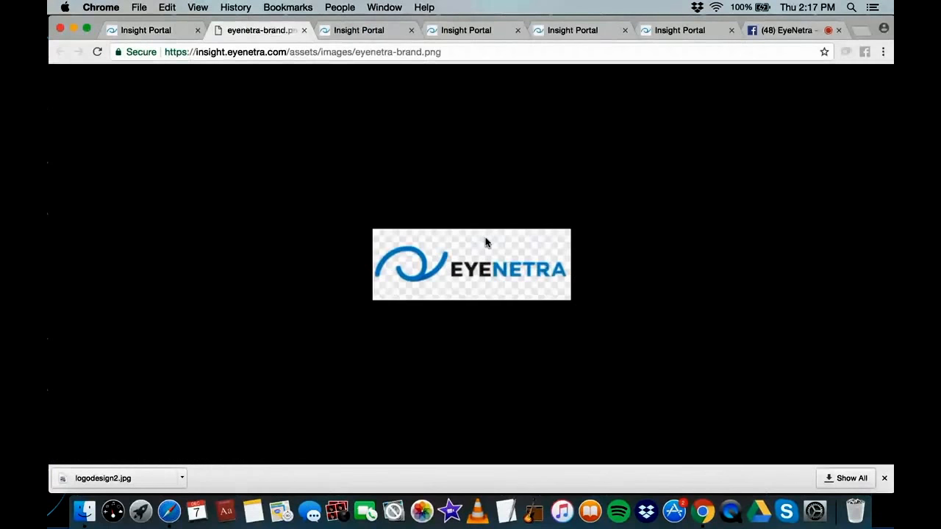
pyautogui.click(303, 30)
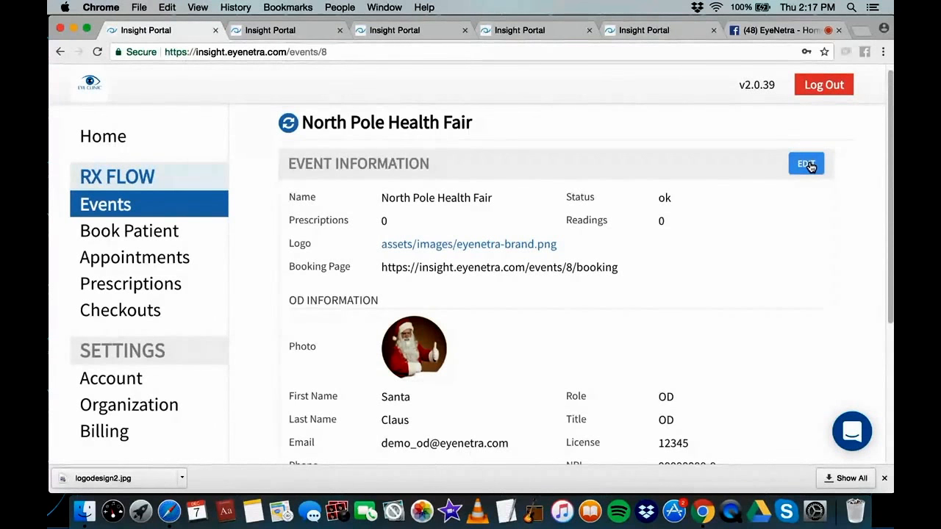
# Replace the event logo with the Santa Claus image file
pyautogui.click(800, 163)
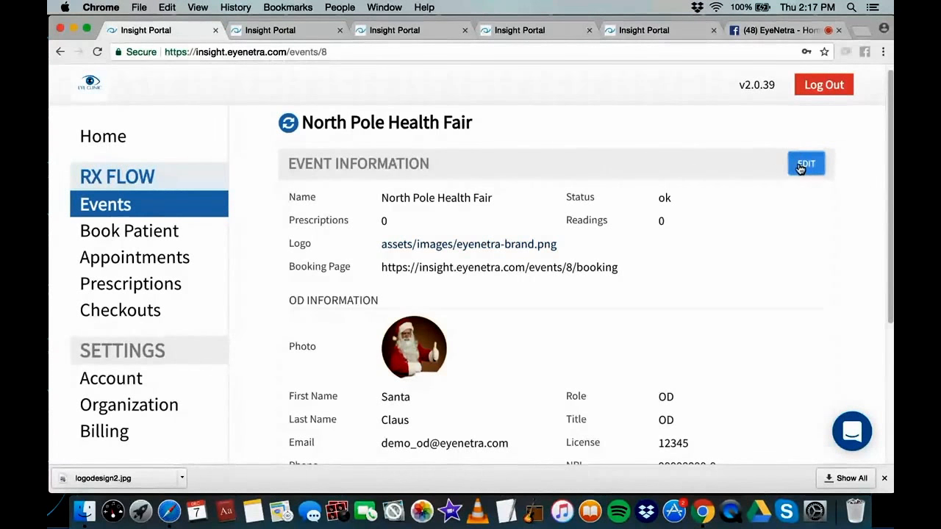
pyautogui.moveTo(392, 243)
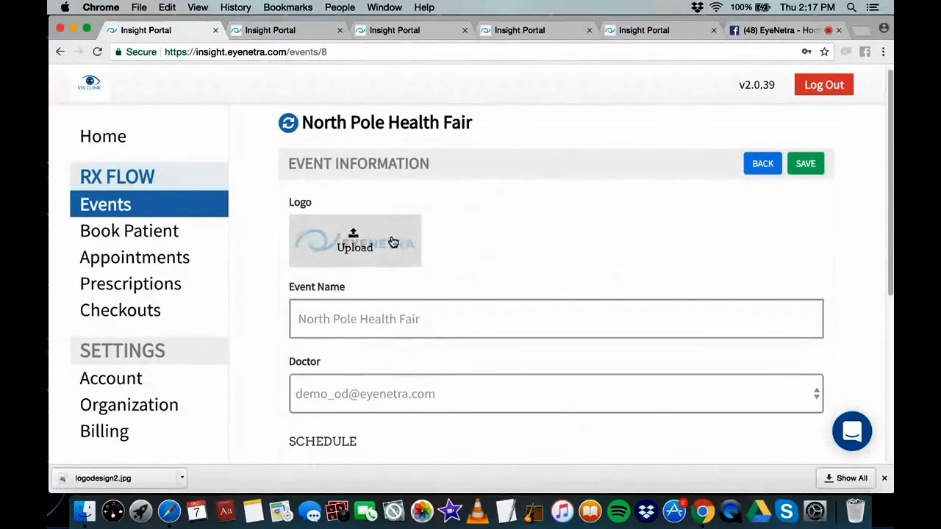
pyautogui.click(392, 242)
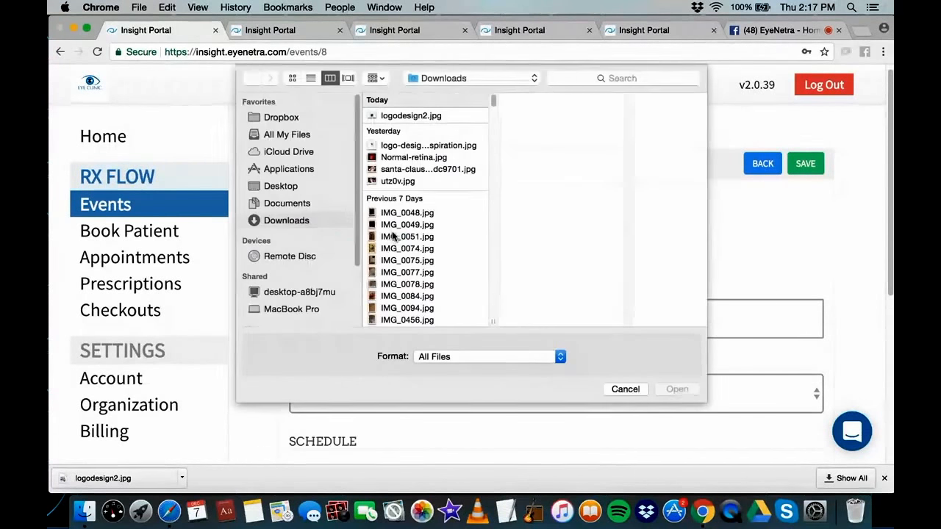
pyautogui.click(396, 182)
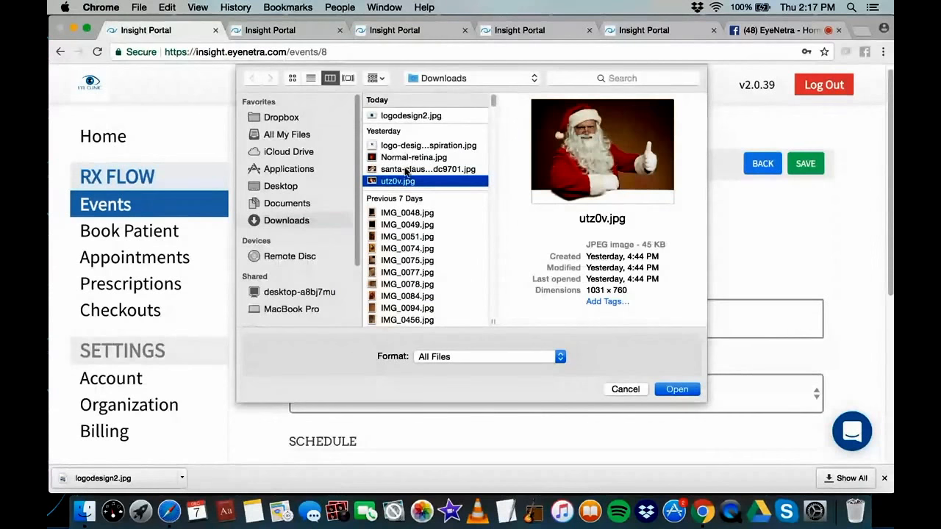
pyautogui.press('Up')
pyautogui.click(679, 392)
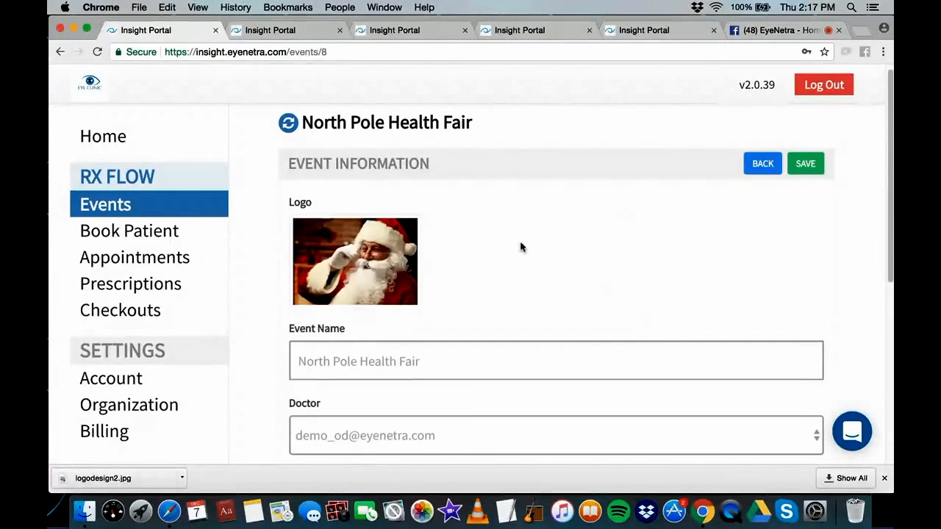
# Save the edited event and glance at its booking page before returning to the details
pyautogui.scroll(-1, 585, 246)
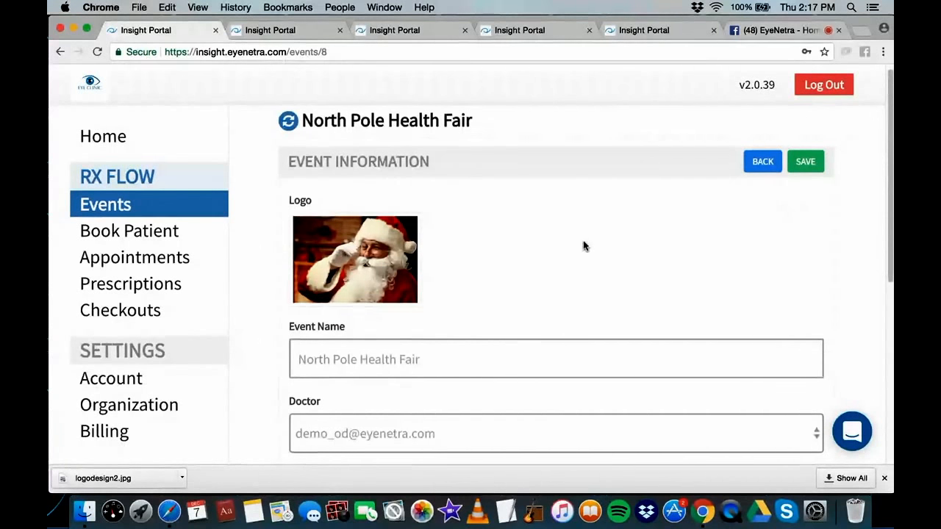
pyautogui.scroll(-6, 582, 246)
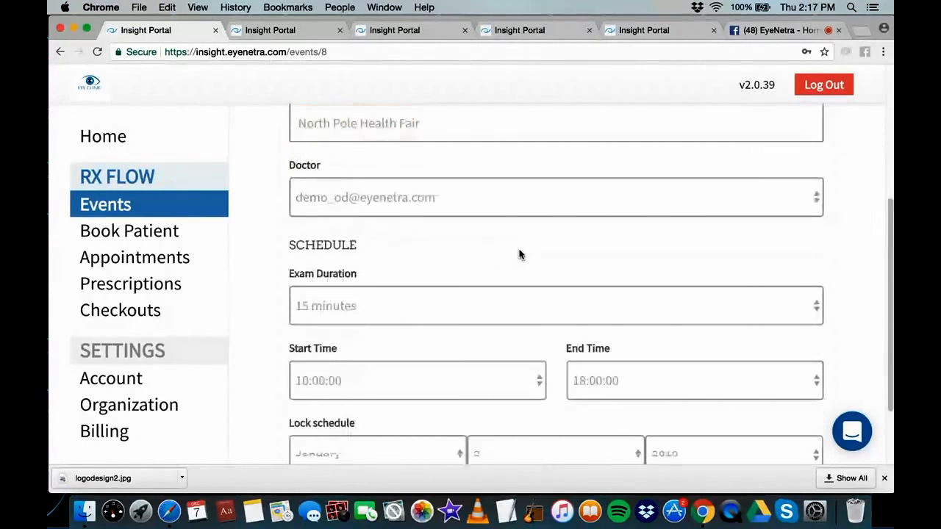
pyautogui.scroll(6, 834, 210)
pyautogui.click(804, 171)
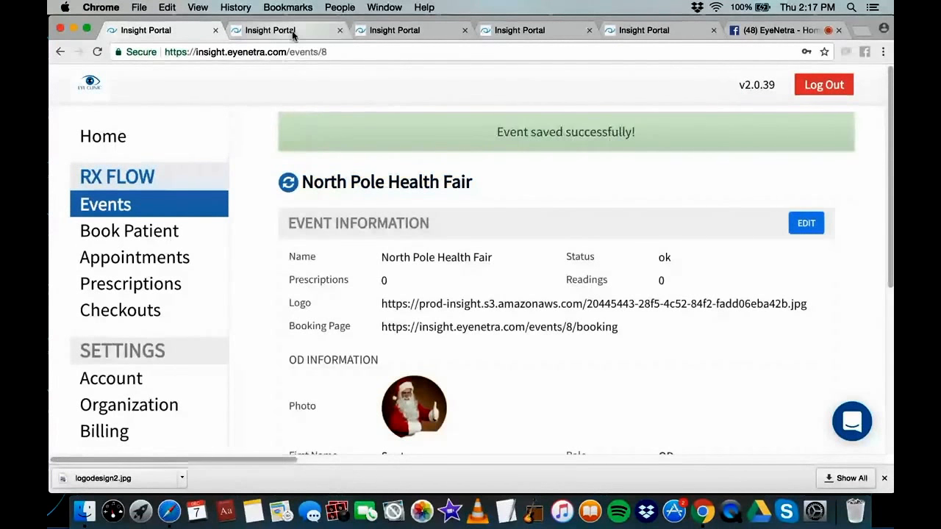
pyautogui.click(293, 33)
pyautogui.click(221, 26)
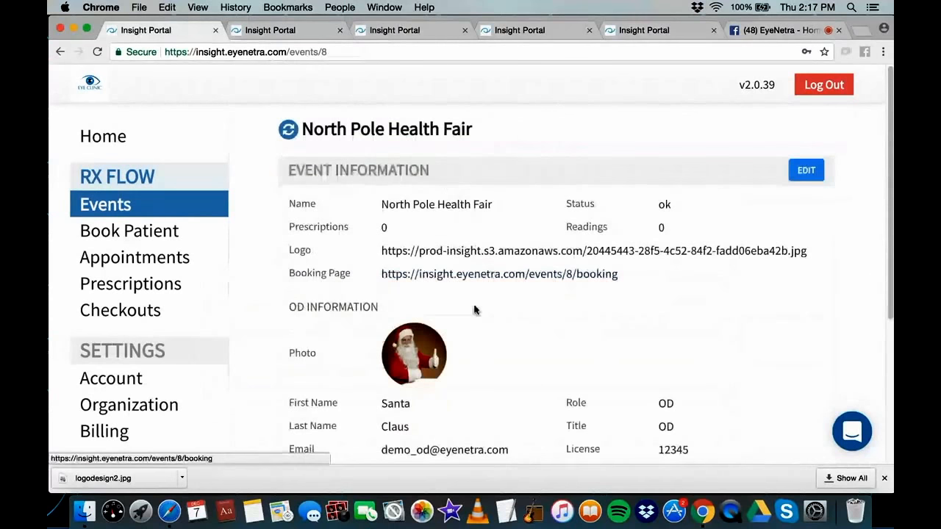
# Open the event's public booking page and pick the 12:00 slot on January 2, 2018
pyautogui.click(493, 276)
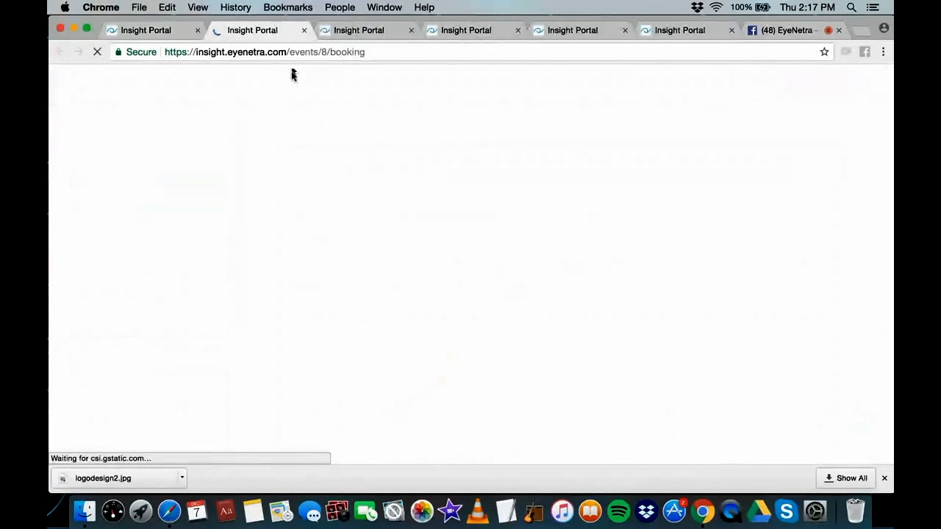
pyautogui.click(411, 30)
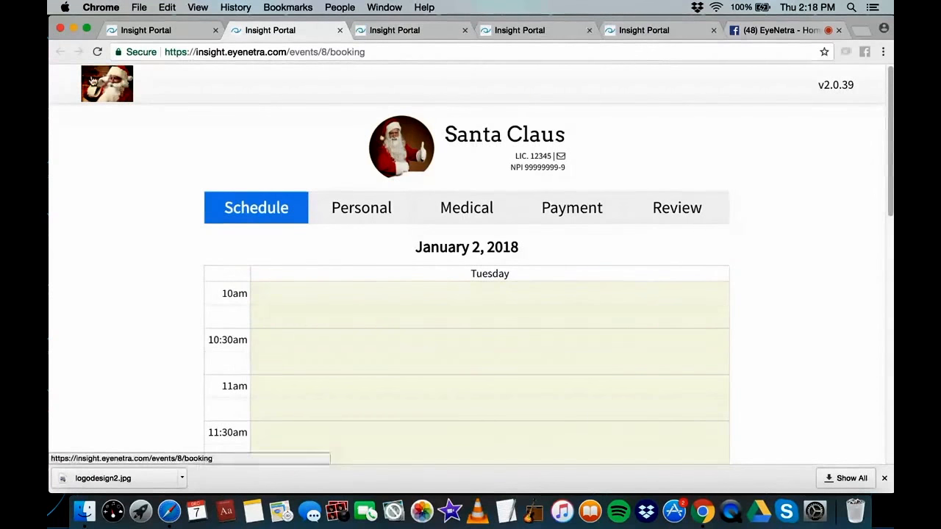
pyautogui.scroll(-5, 448, 168)
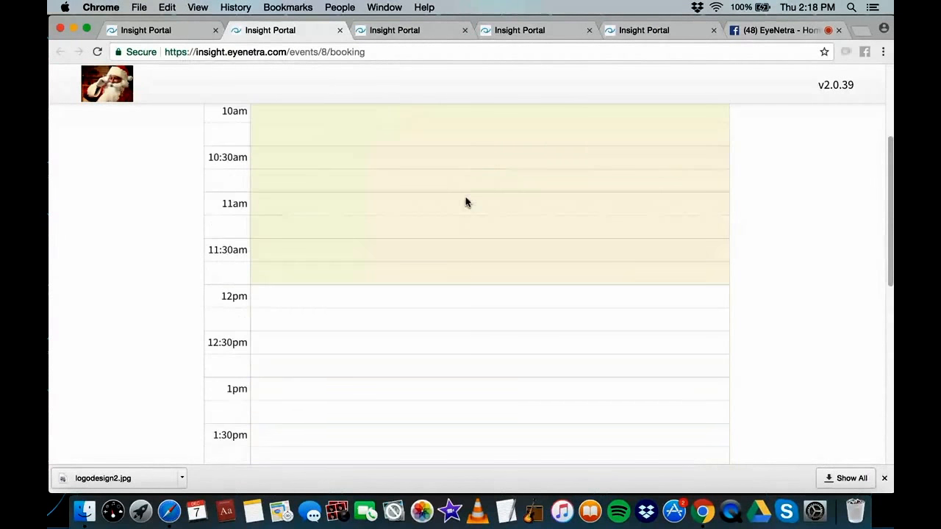
pyautogui.scroll(5, 474, 268)
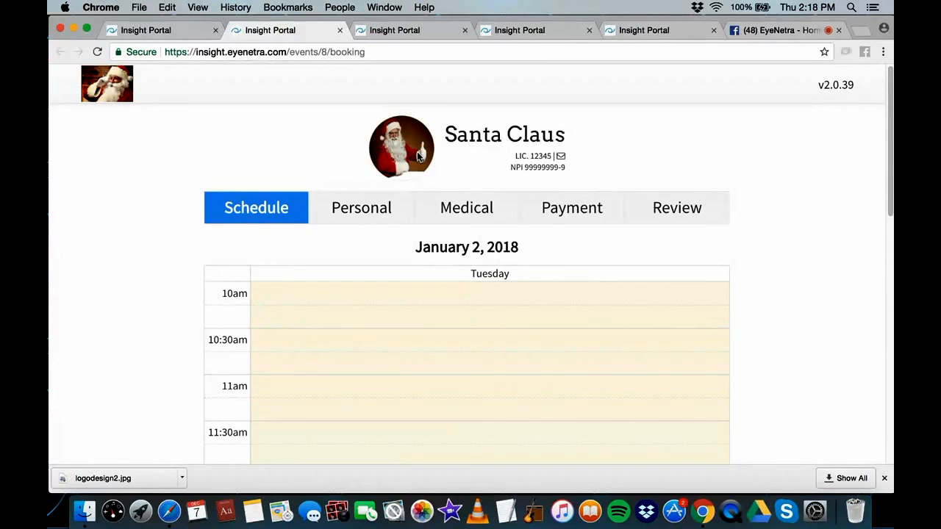
pyautogui.scroll(-4, 448, 228)
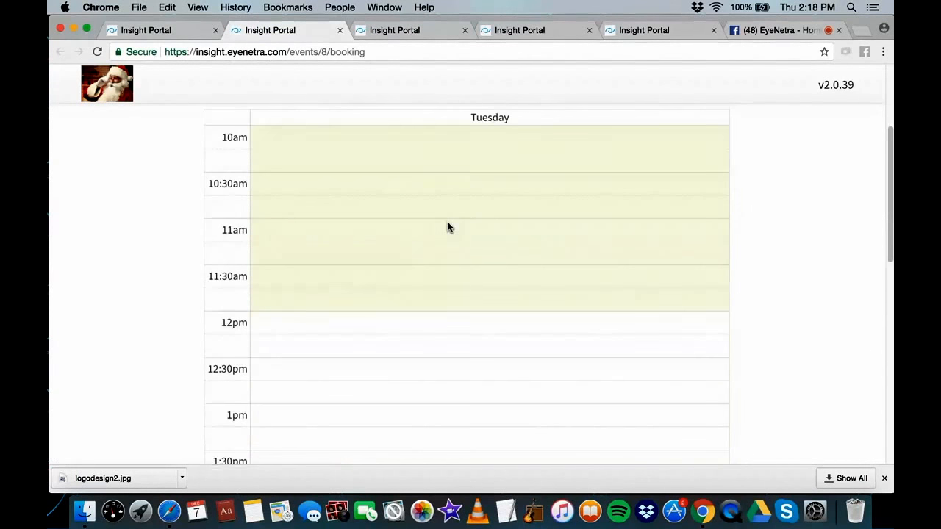
pyautogui.click(411, 325)
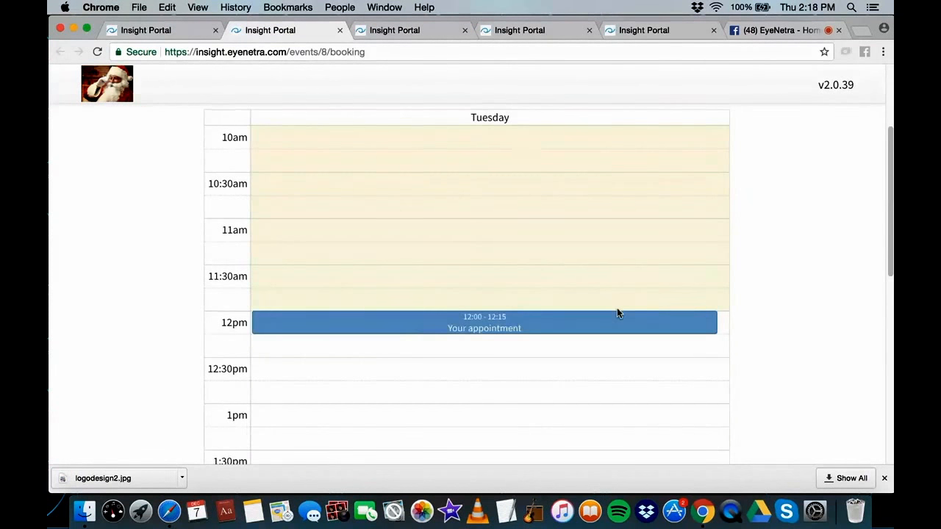
# Step through the Personal, Medical, Payment and Review stages, back to Schedule, then return to the event page
pyautogui.scroll(-12, 615, 315)
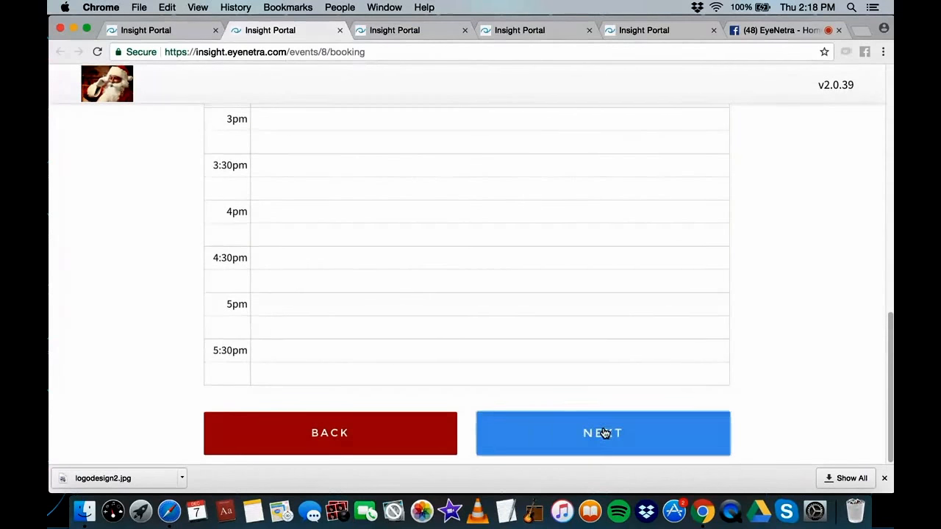
pyautogui.click(603, 433)
pyautogui.scroll(-5, 431, 245)
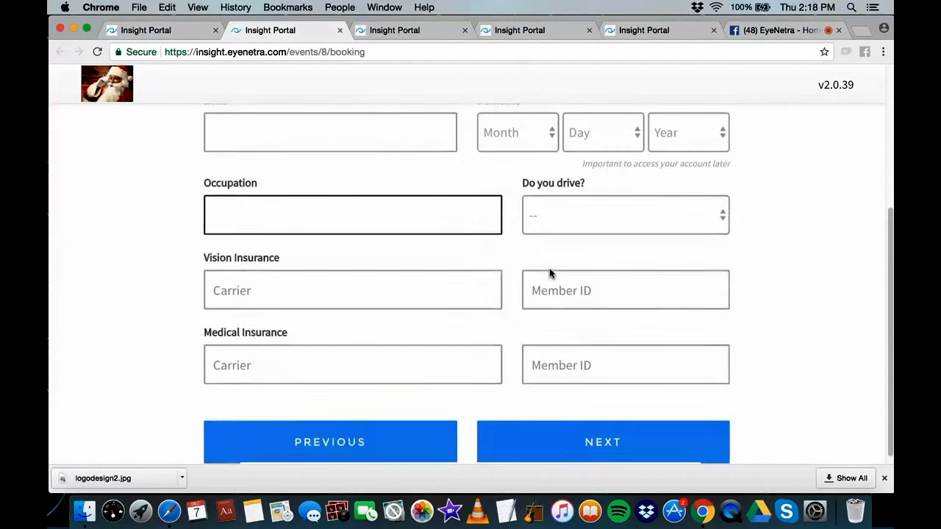
pyautogui.scroll(5, 514, 220)
pyautogui.click(466, 178)
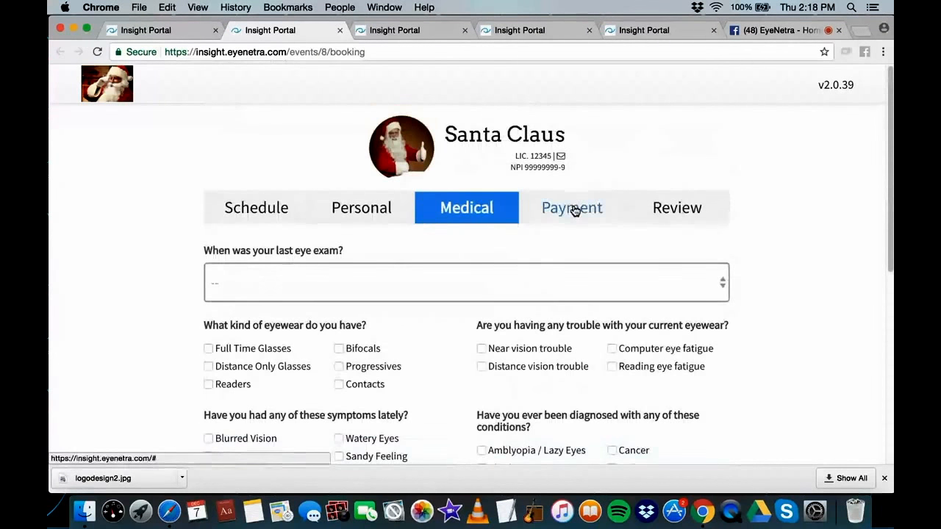
pyautogui.click(573, 209)
pyautogui.click(678, 208)
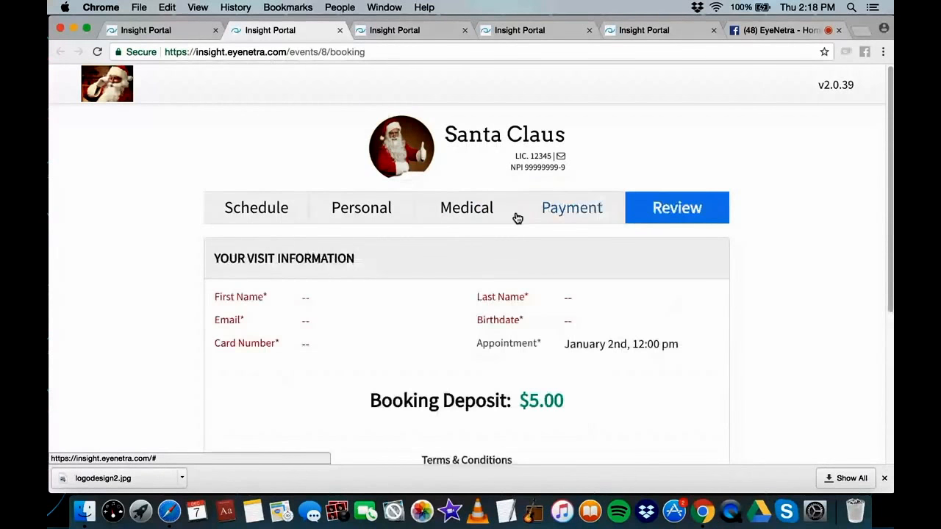
pyautogui.click(261, 203)
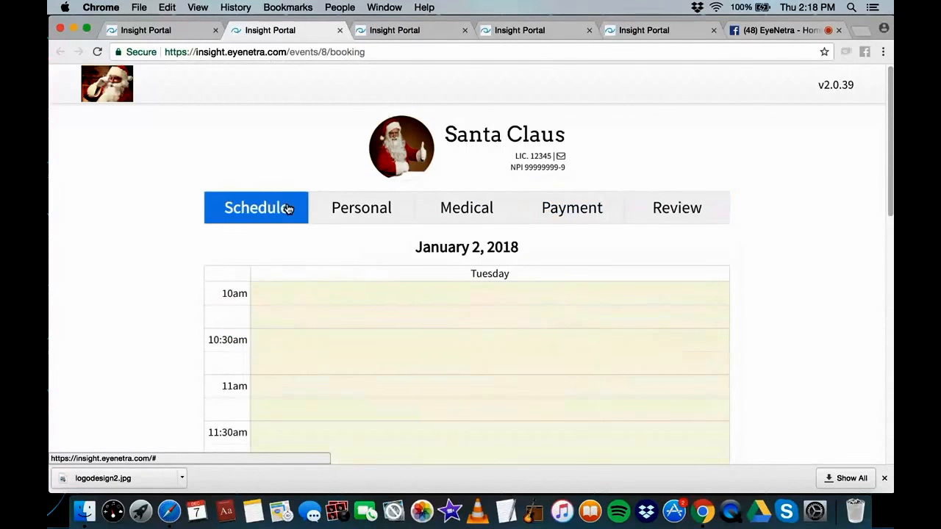
pyautogui.click(189, 38)
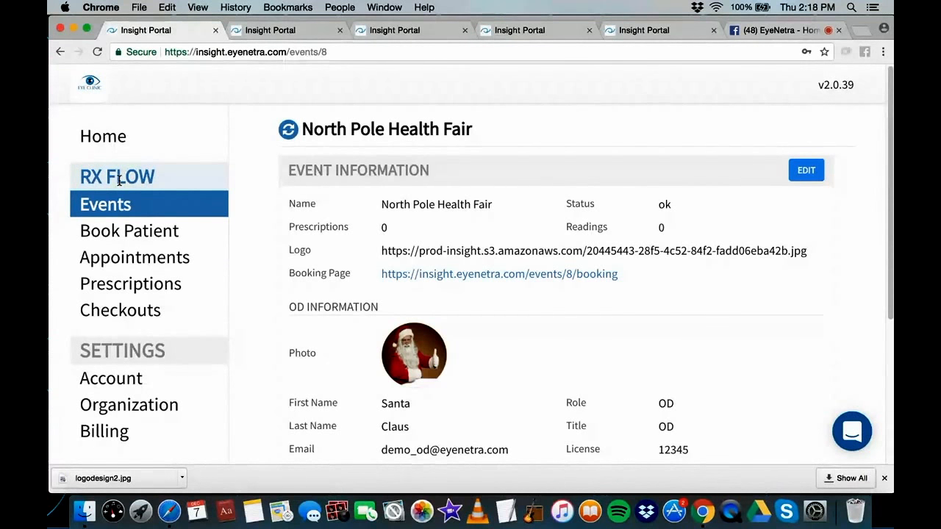
# Advance the clinic's Book Patient form to the Personal step, then open the Prescriptions list
pyautogui.click(133, 232)
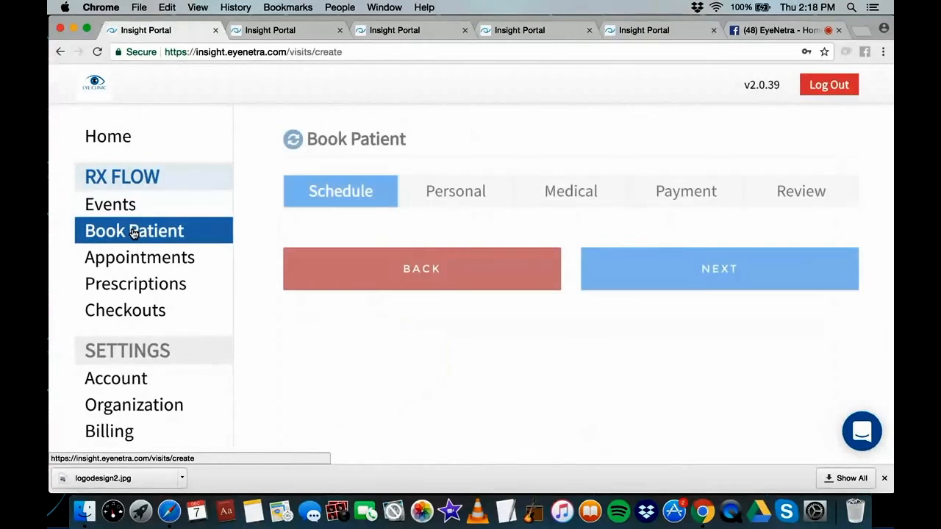
pyautogui.scroll(-4, 754, 319)
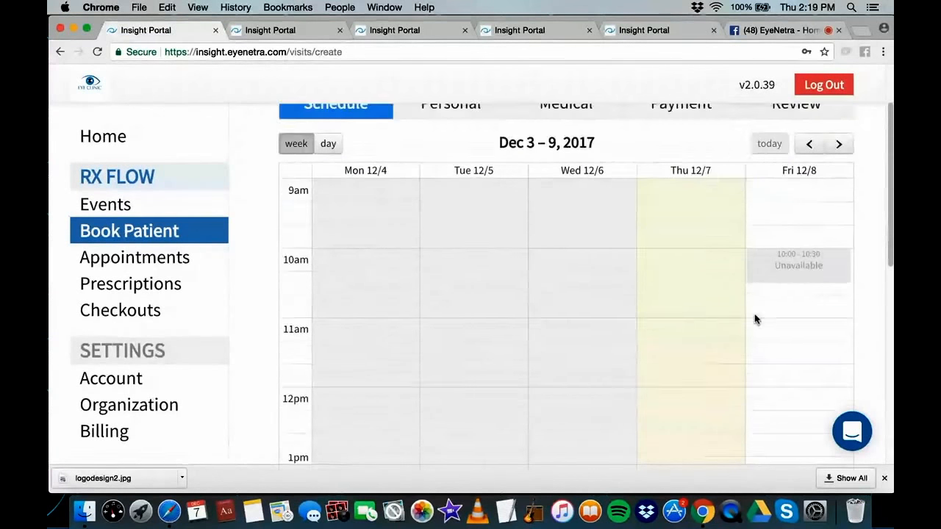
pyautogui.scroll(3, 728, 360)
pyautogui.scroll(-10, 737, 346)
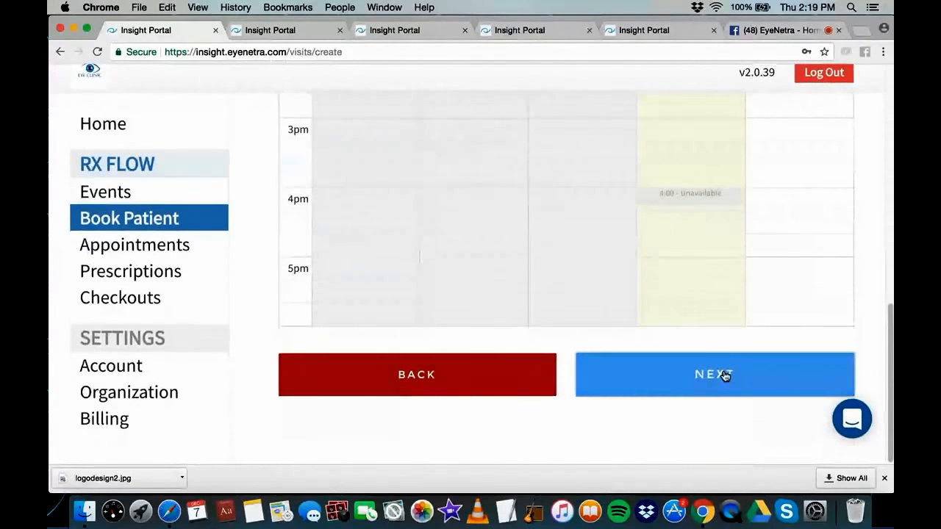
pyautogui.click(720, 375)
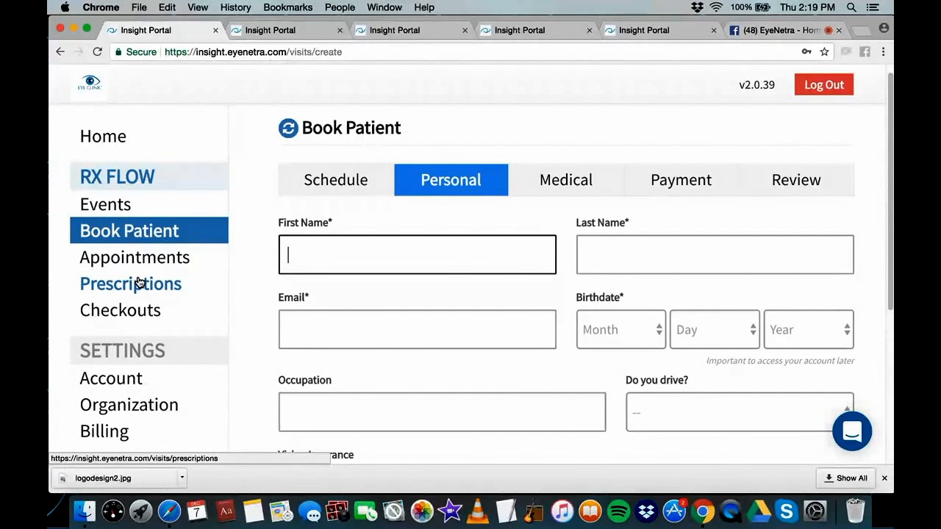
pyautogui.click(140, 283)
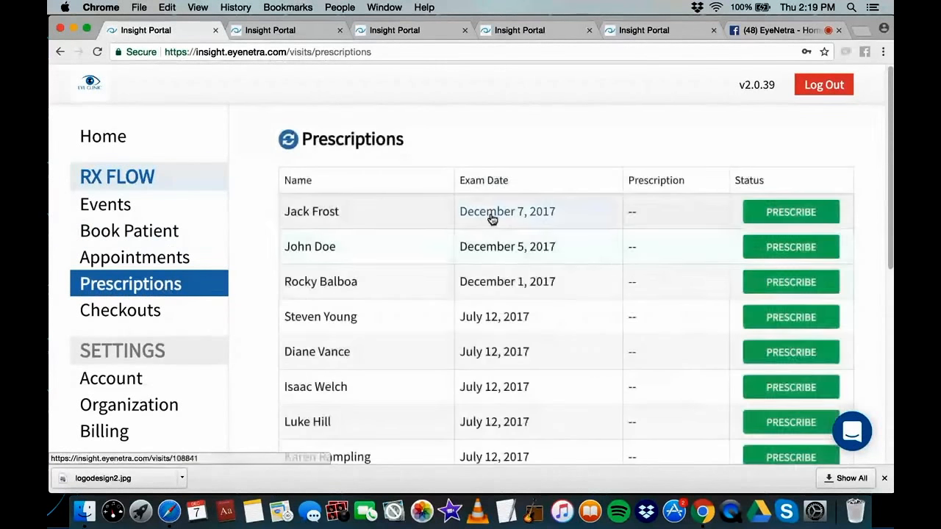
# Open the patient's visit via PRESCRIBE, reload it, and scroll through the Personal, insurance and Medical answers
pyautogui.click(806, 215)
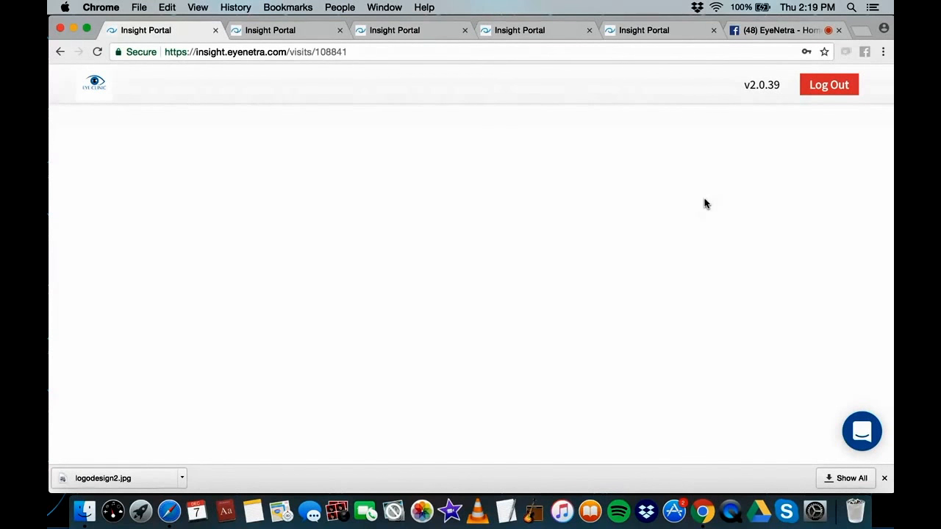
pyautogui.click(97, 51)
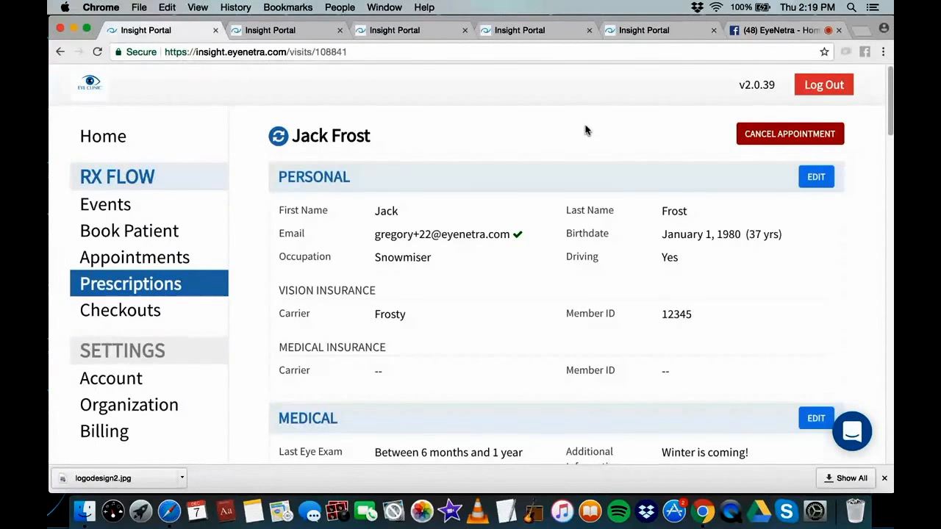
pyautogui.scroll(-3, 543, 155)
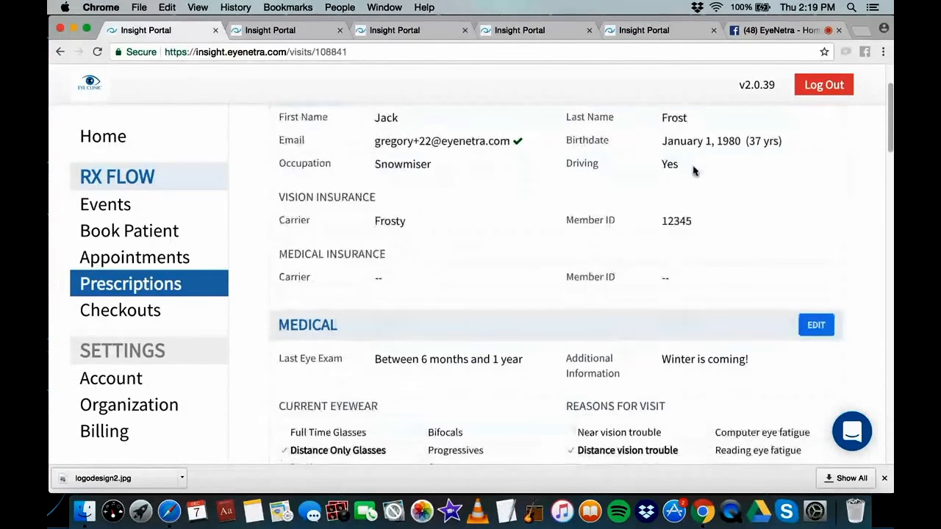
pyautogui.scroll(-2, 537, 202)
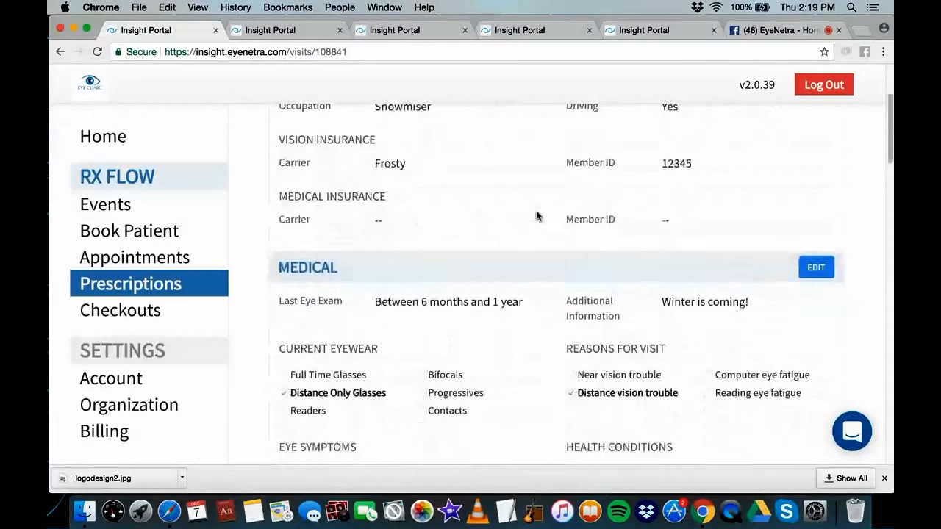
pyautogui.scroll(-4, 537, 216)
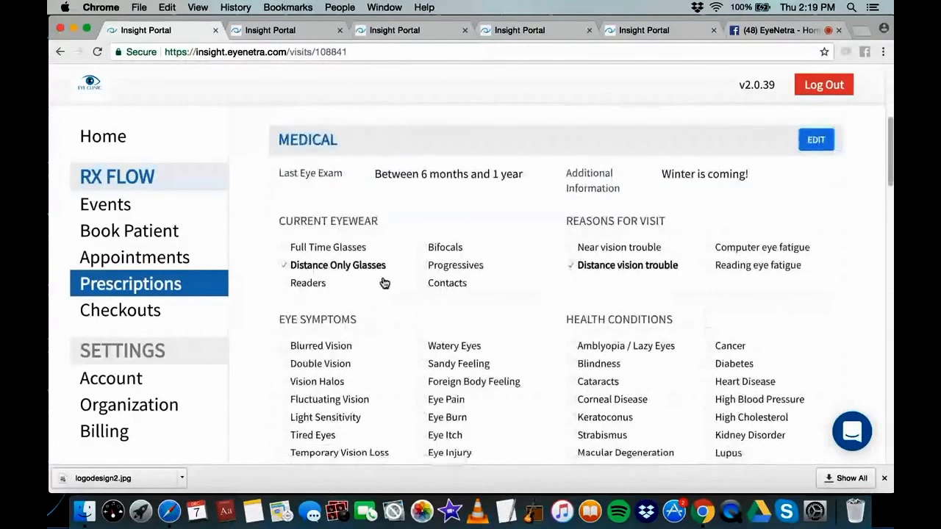
pyautogui.scroll(-2, 383, 283)
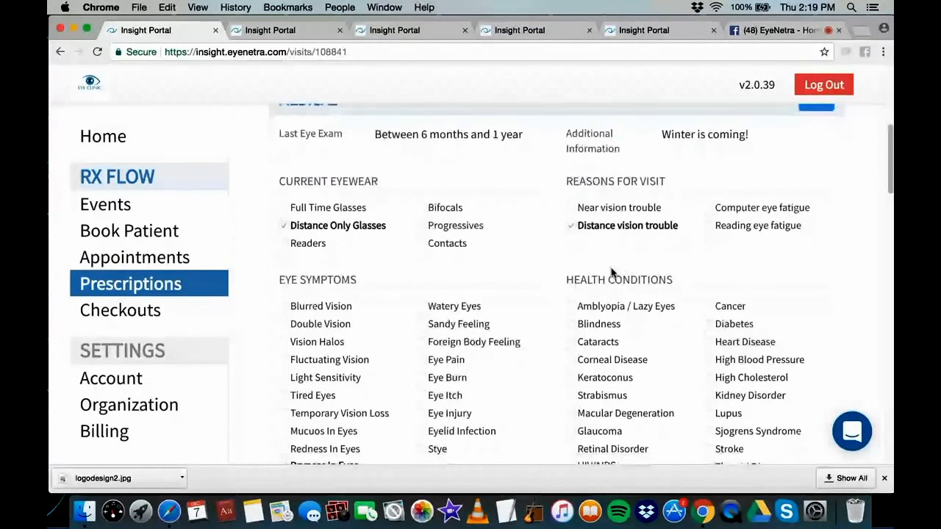
pyautogui.scroll(-3, 611, 272)
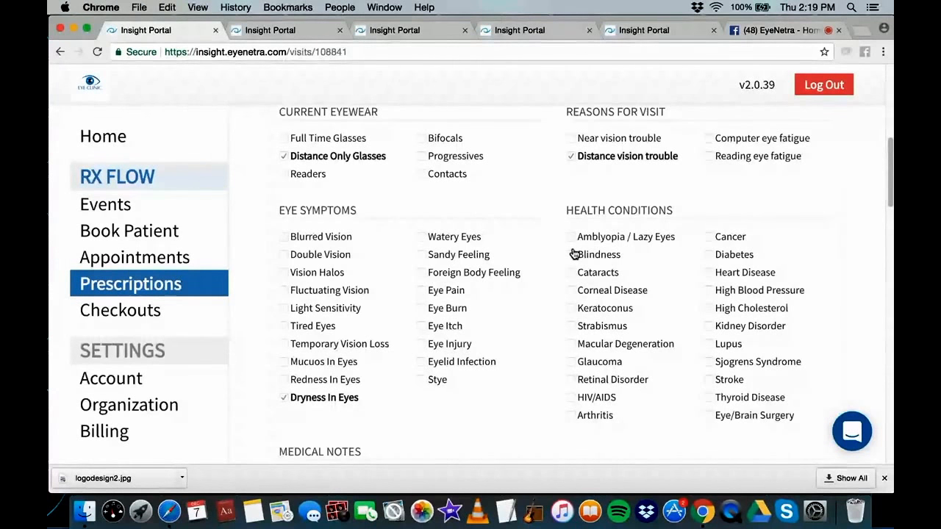
pyautogui.scroll(-6, 573, 254)
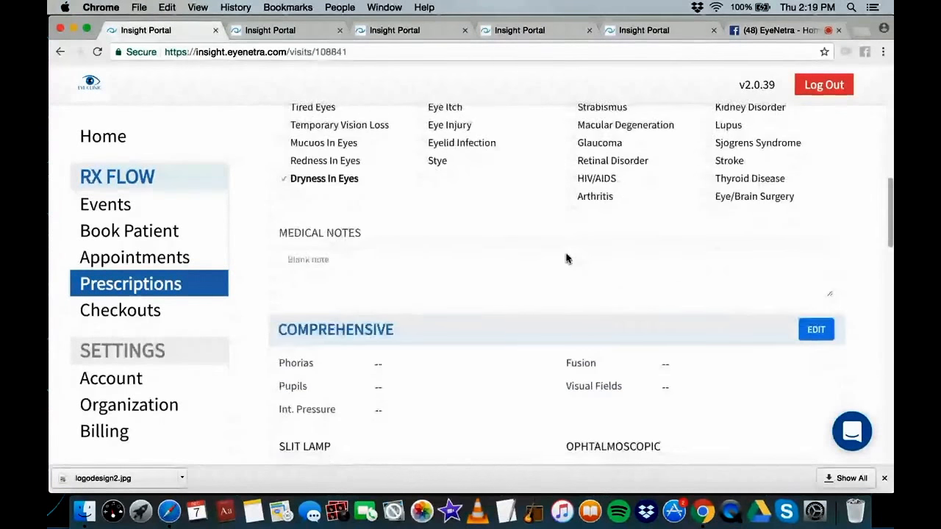
# Enter and save 'he looks cold' as the visit's medical note, then edit the Comprehensive section
pyautogui.click(566, 258)
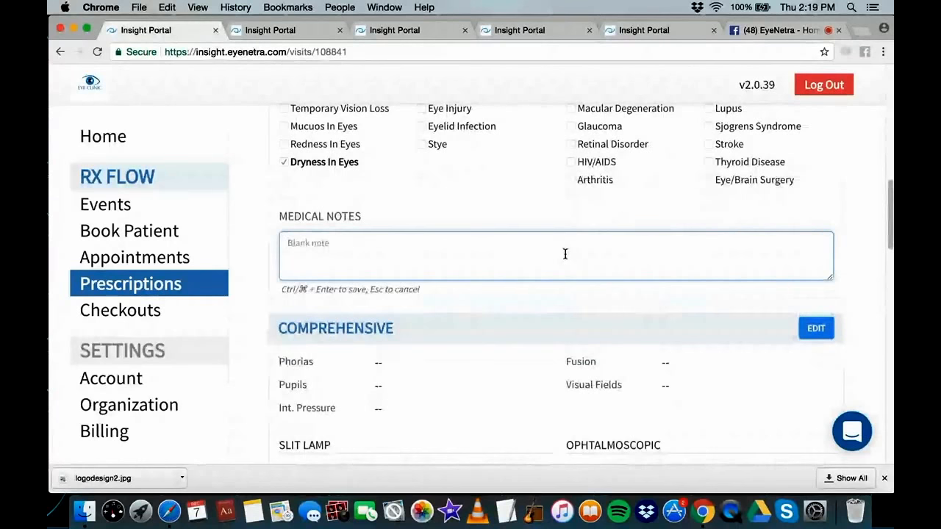
pyautogui.write('he looks cold')
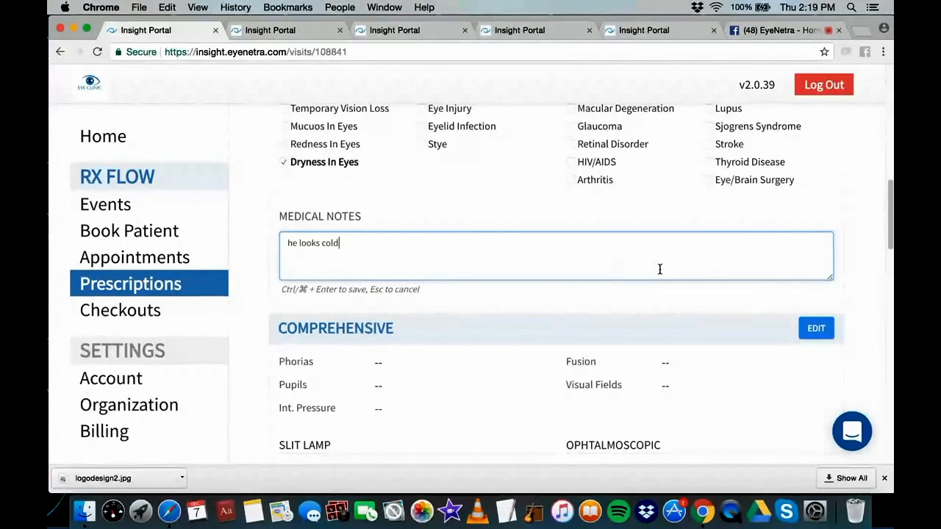
pyautogui.press('super+Return')
pyautogui.scroll(-2, 607, 262)
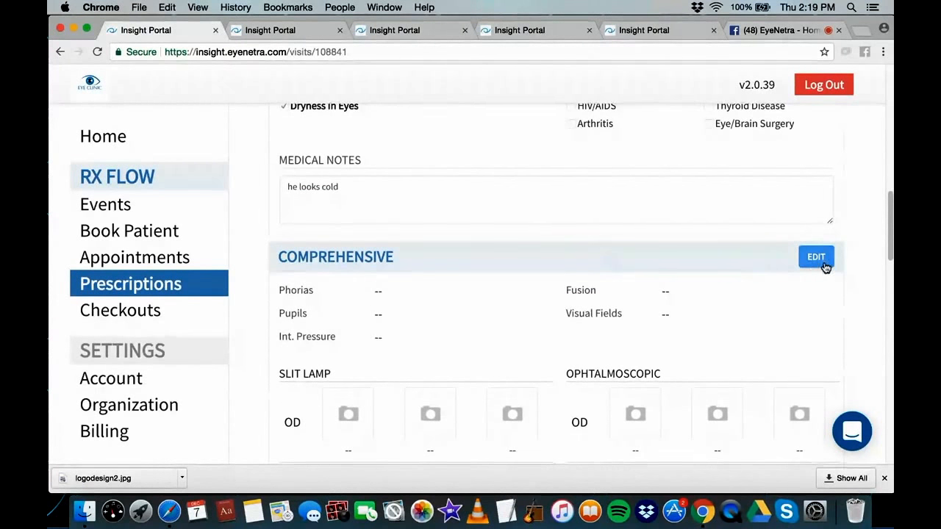
pyautogui.click(817, 261)
# Dismiss the Google password notification over the Comprehensive edit form
pyautogui.click(444, 351)
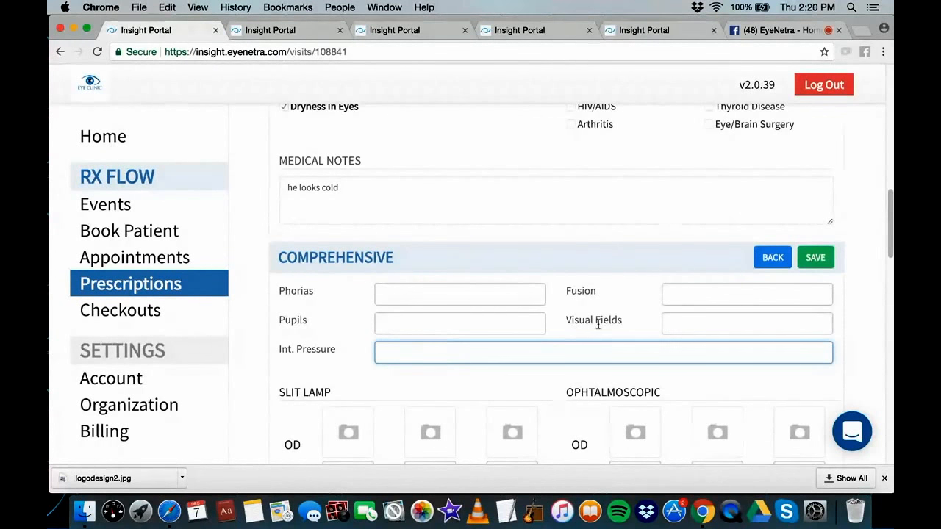
pyautogui.scroll(-3, 454, 294)
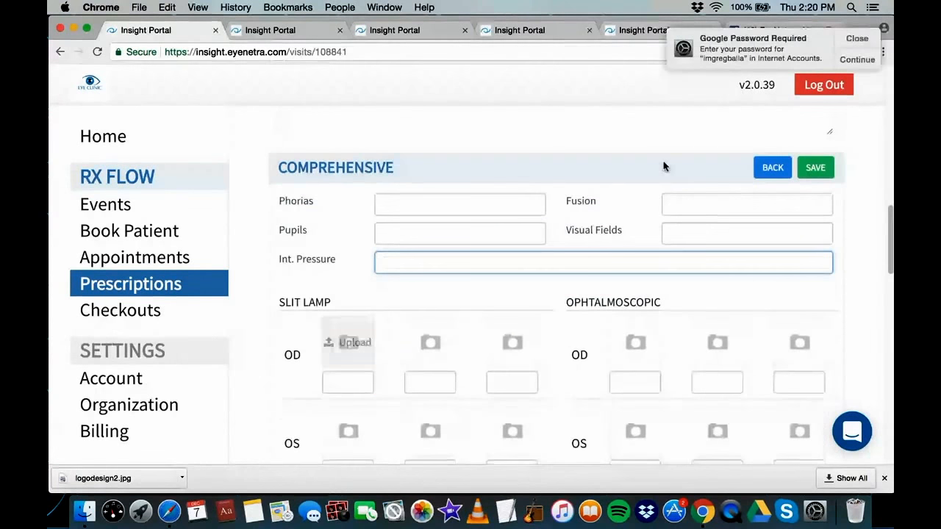
pyautogui.click(857, 38)
pyautogui.click(857, 37)
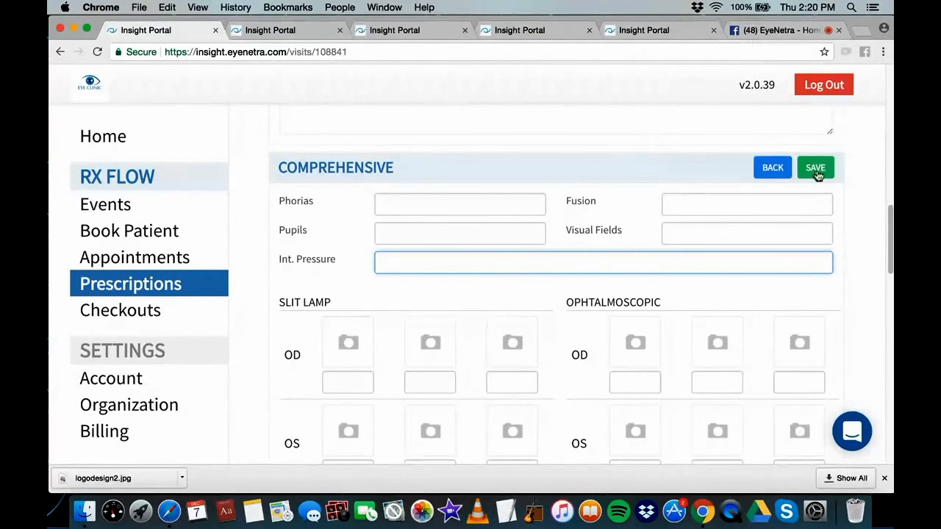
# Upload Normal-retina.jpg to the first OD slit-lamp slot, caption it 'note', and save
pyautogui.click(361, 363)
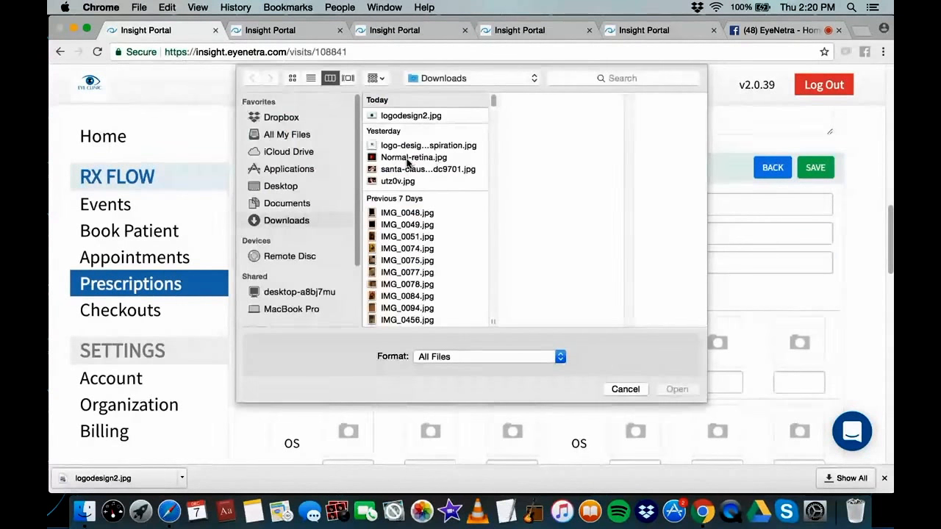
pyautogui.click(411, 157)
pyautogui.click(687, 393)
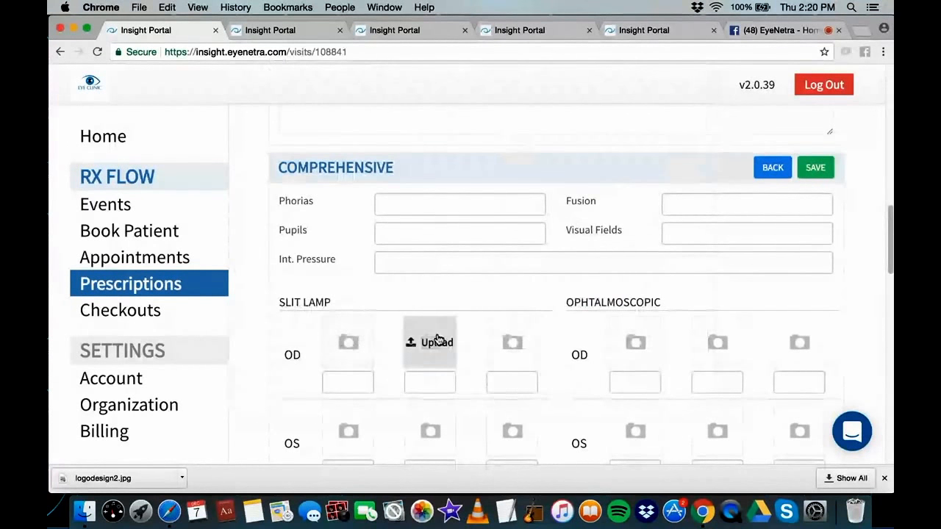
pyautogui.click(350, 382)
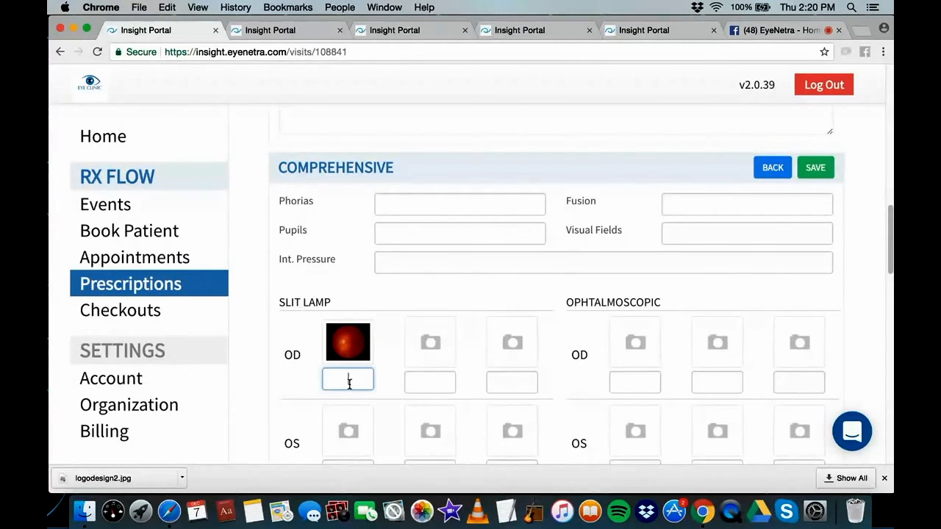
pyautogui.write('note')
pyautogui.click(815, 167)
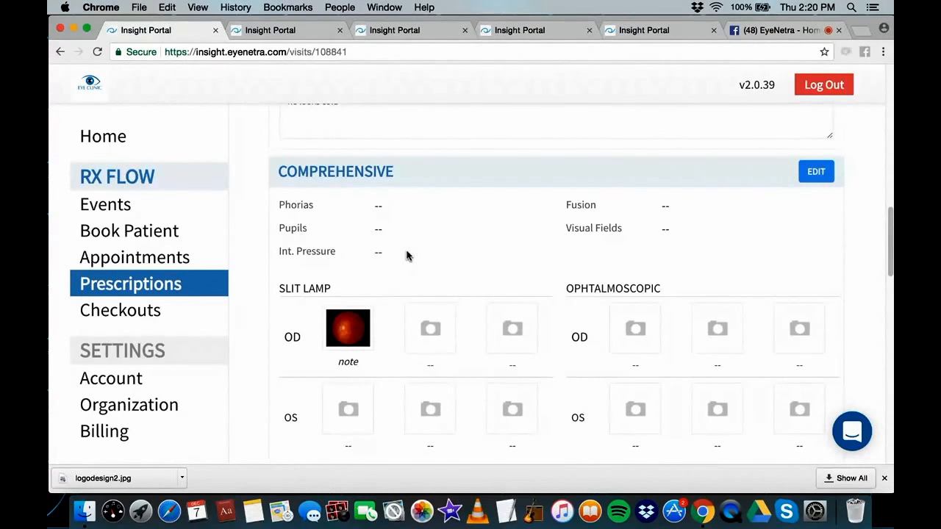
# Enter 20/20 uncorrected distance acuity for OD, OS and Both, and save it
pyautogui.scroll(-3, 419, 258)
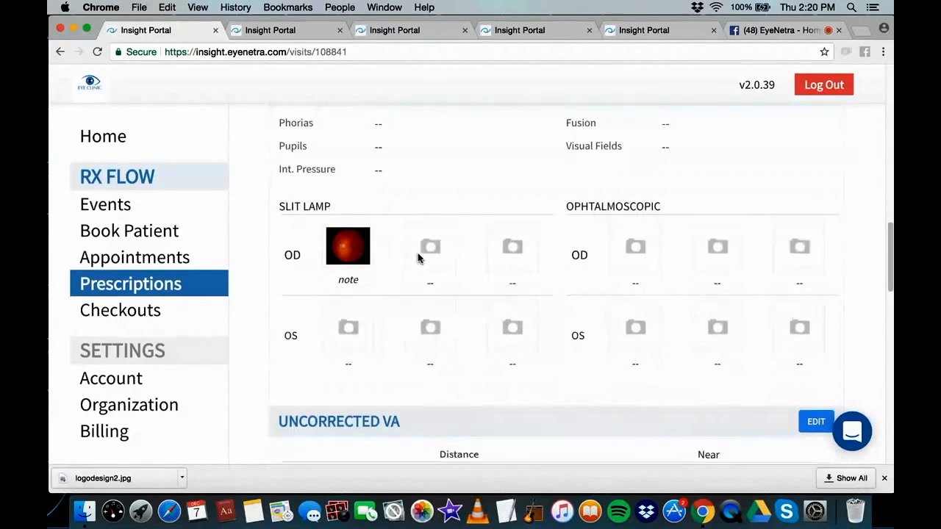
pyautogui.scroll(-10, 461, 243)
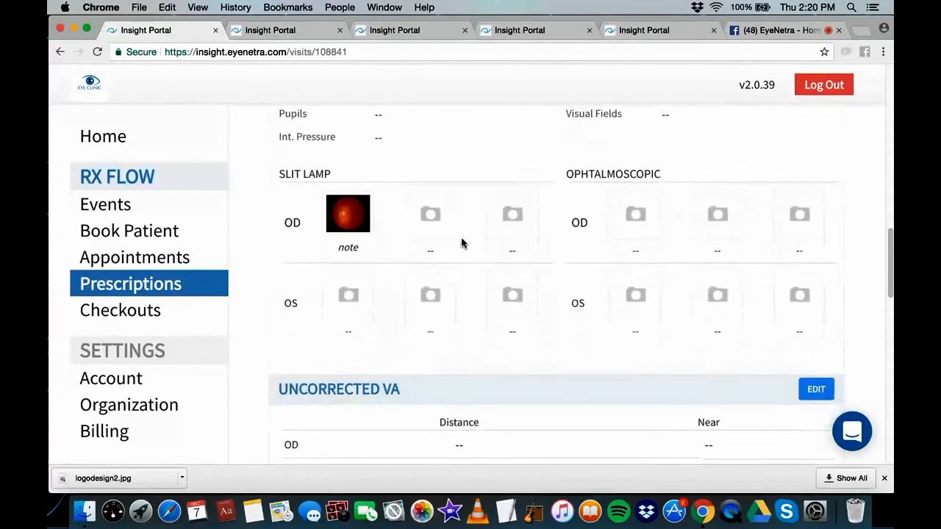
pyautogui.scroll(2, 402, 258)
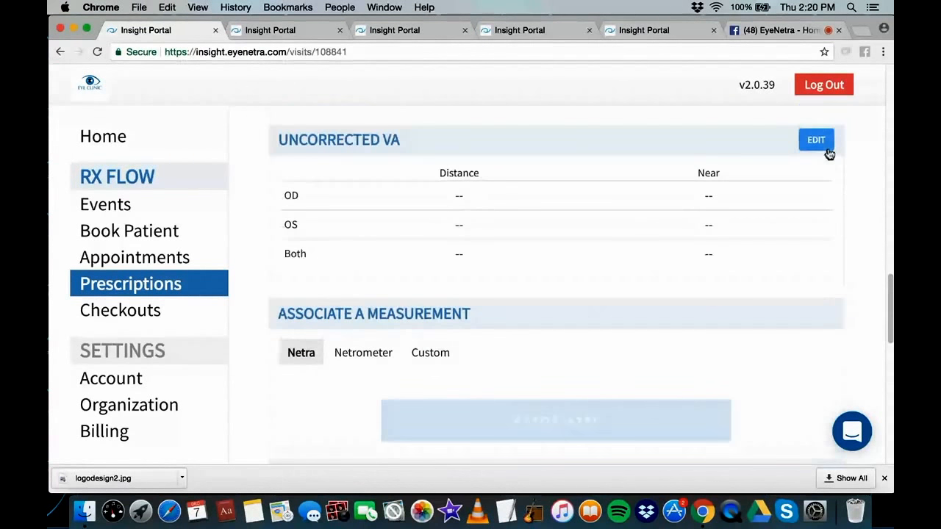
pyautogui.click(821, 141)
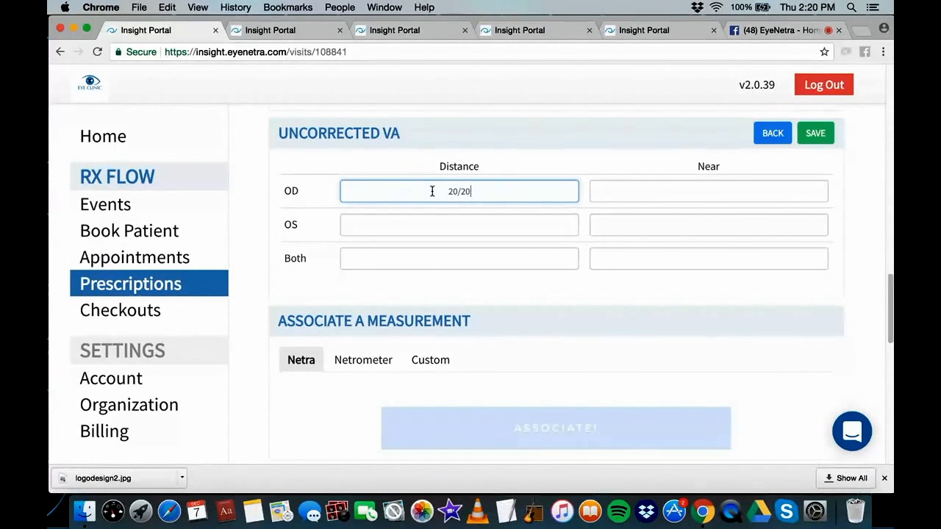
pyautogui.write('20/20')
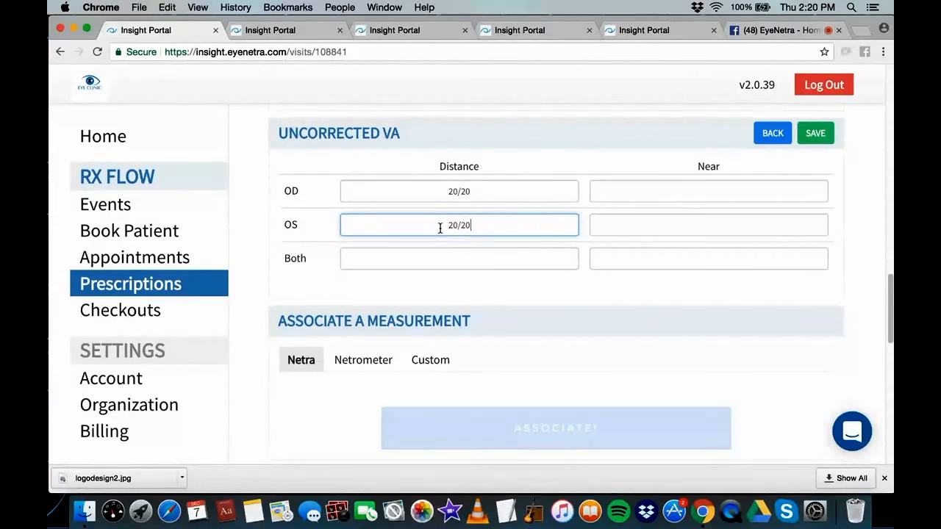
pyautogui.click(442, 268)
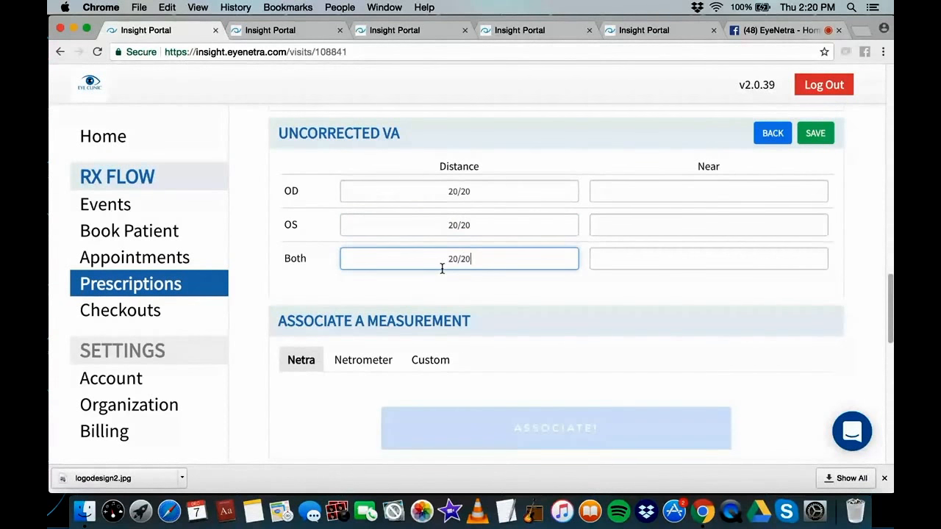
pyautogui.write('20/20')
pyautogui.click(814, 133)
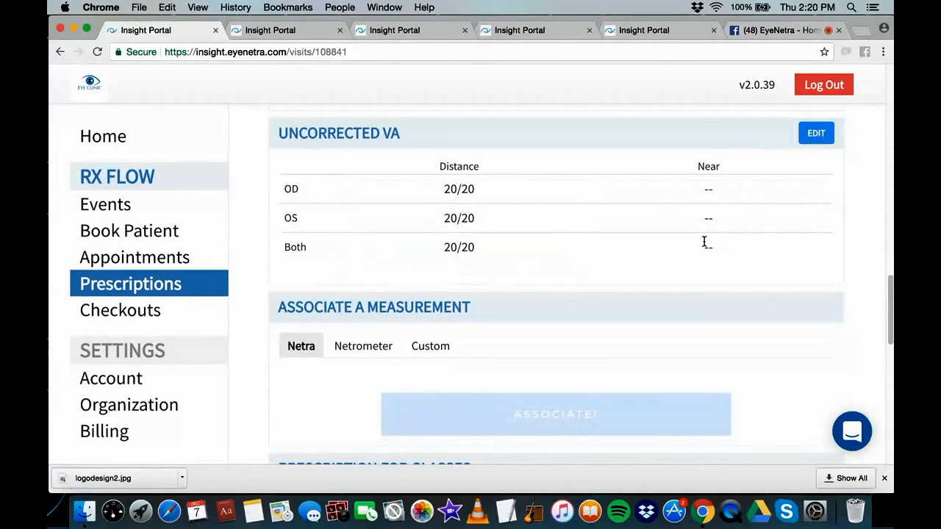
pyautogui.scroll(-1, 455, 288)
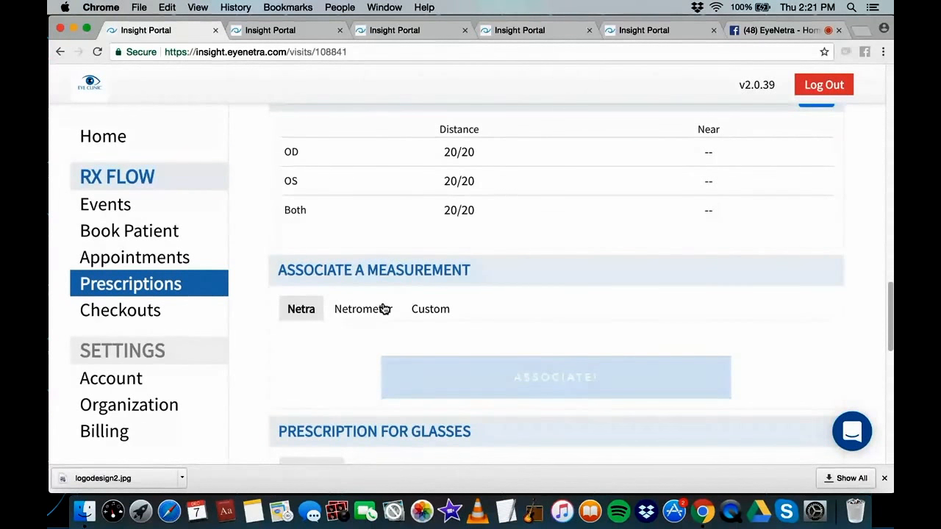
# Select Netrometer reading 123 and associate it with the visit, then review its values under Readings
pyautogui.click(383, 309)
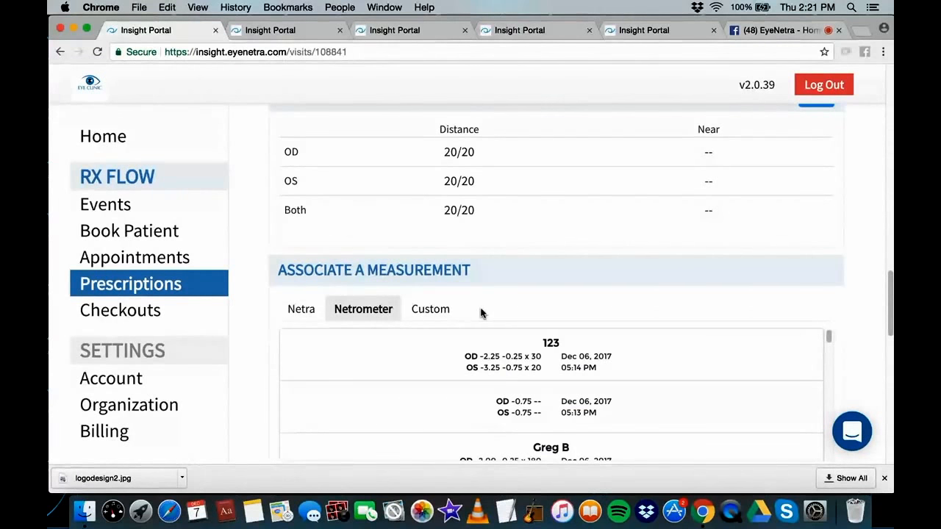
pyautogui.click(538, 362)
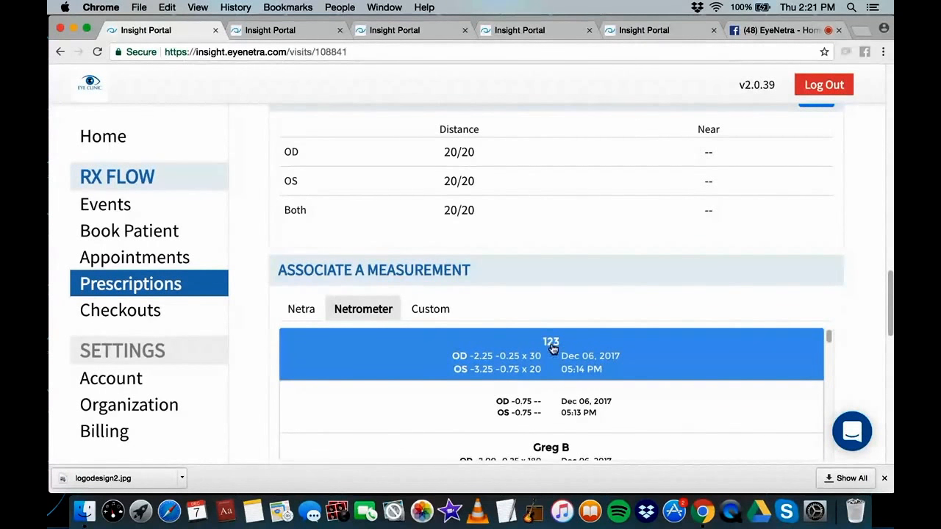
pyautogui.scroll(-2, 567, 413)
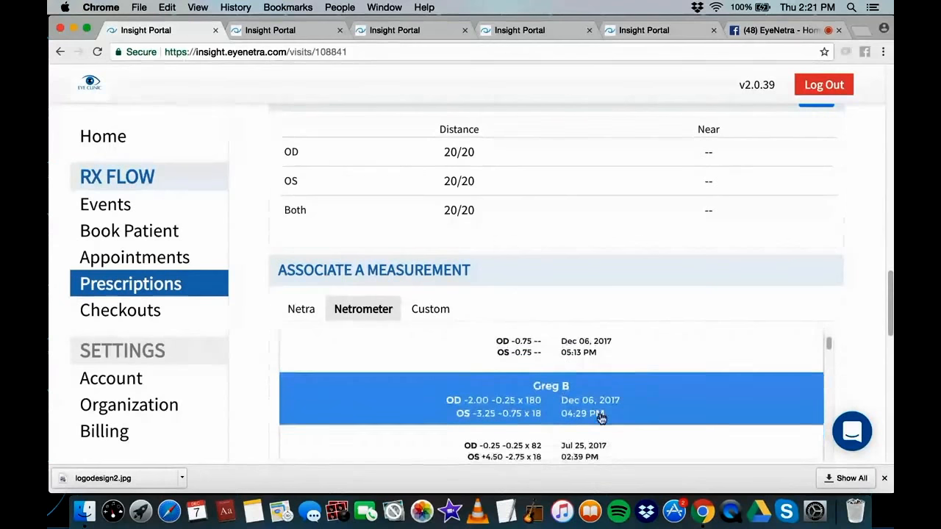
pyautogui.scroll(-3, 570, 395)
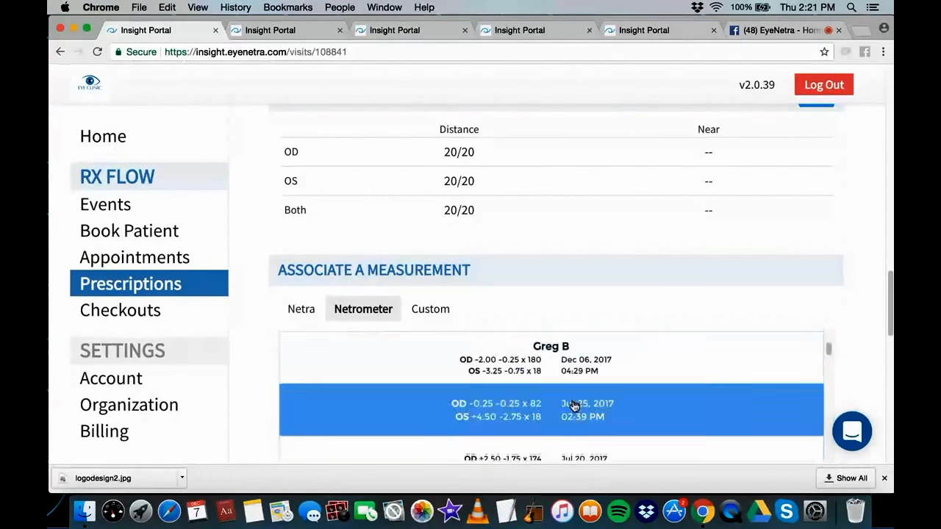
pyautogui.scroll(3, 563, 395)
pyautogui.scroll(3, 564, 395)
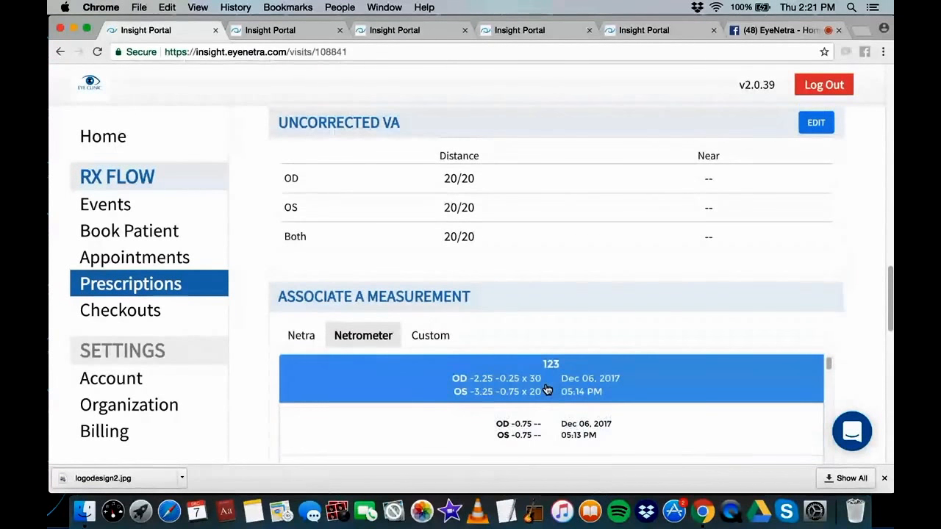
pyautogui.scroll(-3, 797, 310)
pyautogui.scroll(-2, 665, 399)
pyautogui.scroll(-2, 641, 463)
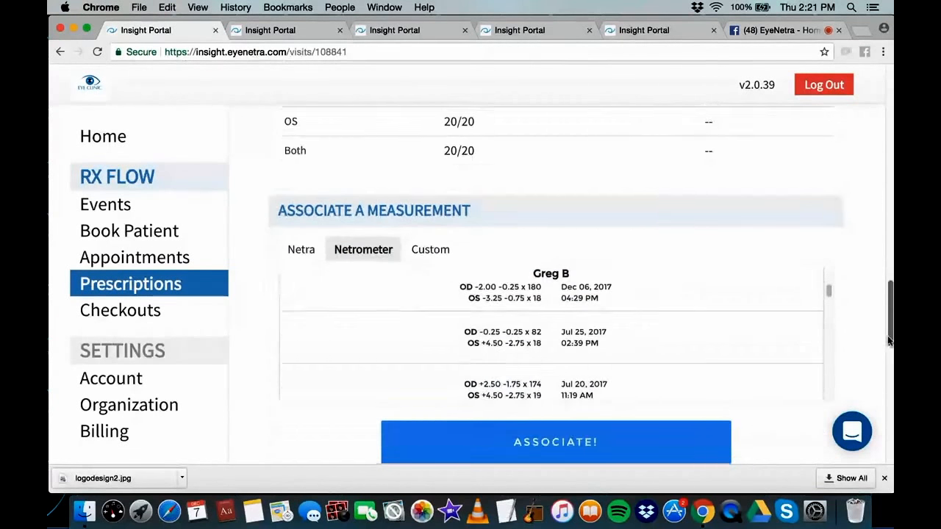
pyautogui.click(585, 424)
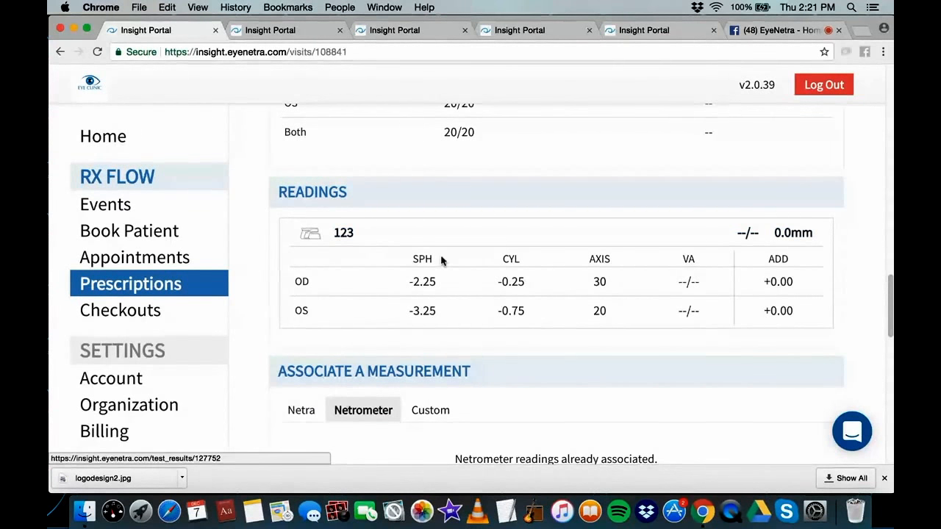
pyautogui.scroll(-1, 507, 253)
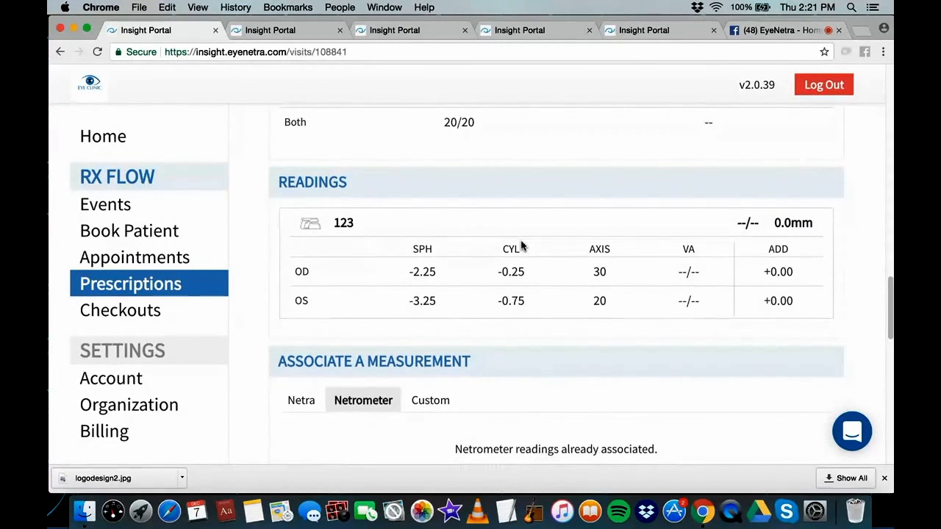
pyautogui.scroll(-8, 521, 246)
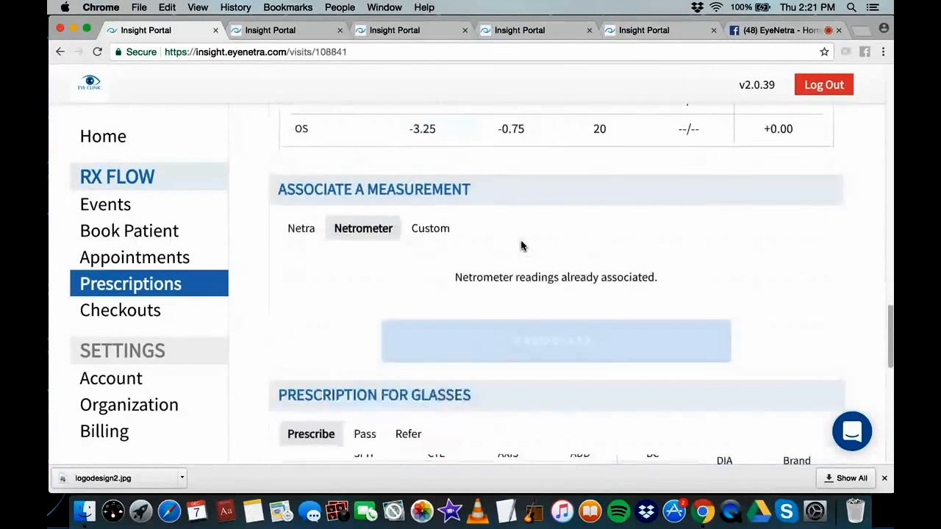
pyautogui.scroll(-3, 521, 246)
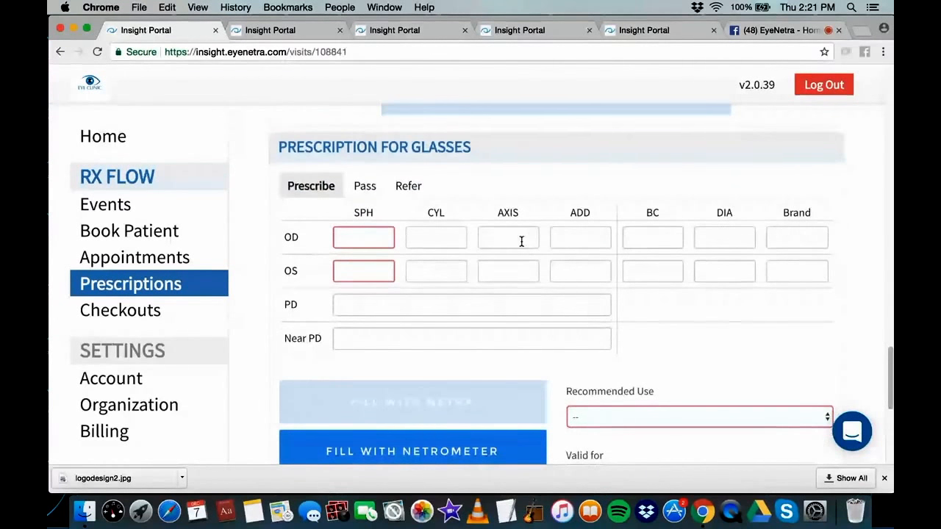
# Fill the glasses prescription from the Netrometer reading, adjusting SPH to OD −2.50 and OS −3.50
pyautogui.click(404, 458)
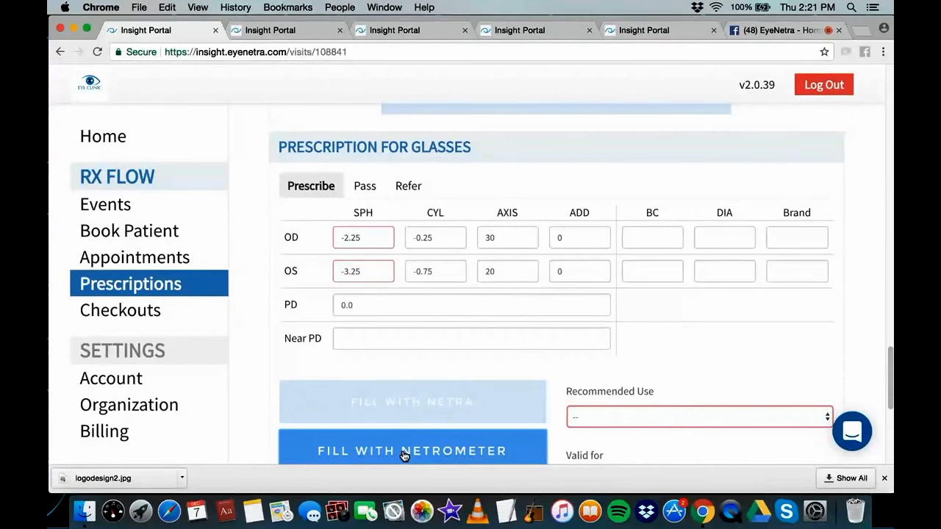
pyautogui.click(365, 233)
pyautogui.press('BackSpace')
pyautogui.click(366, 276)
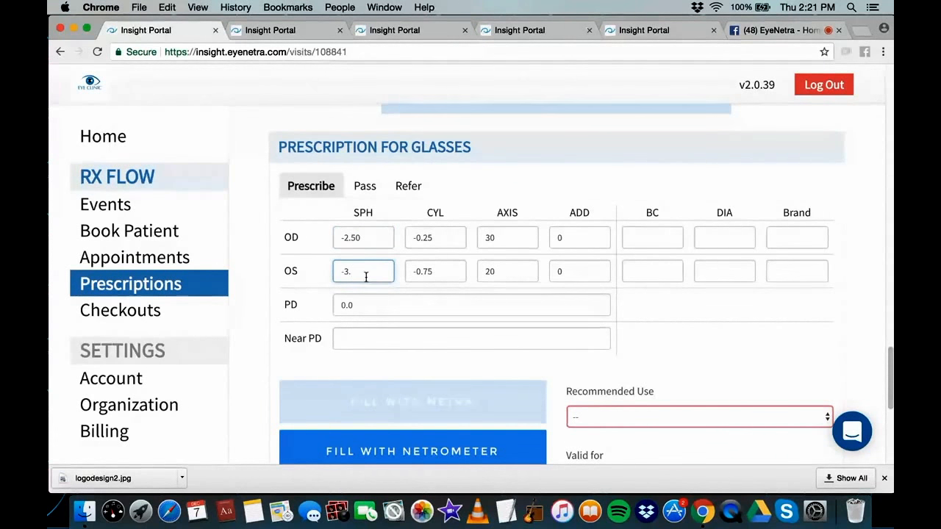
pyautogui.write('50')
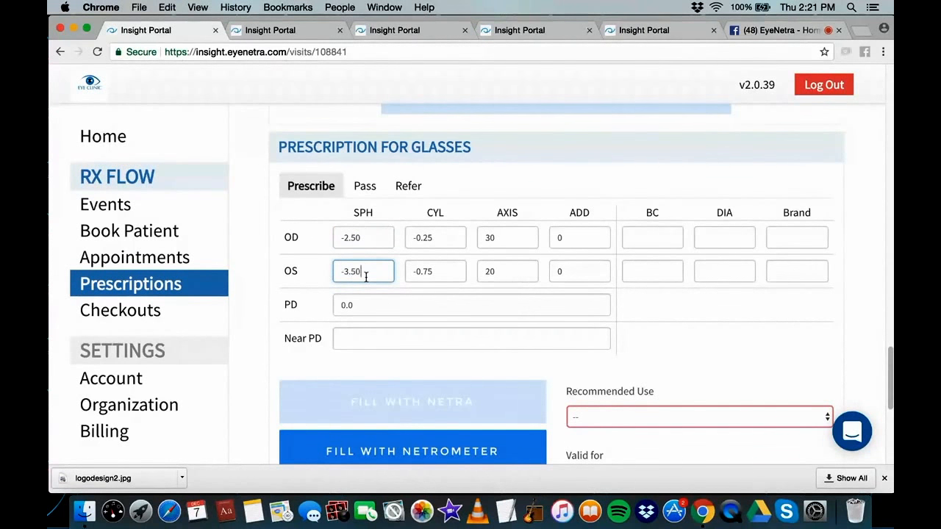
# Set the prescription's recommended use to Far
pyautogui.click(654, 416)
pyautogui.click(639, 439)
pyautogui.scroll(-1, 658, 358)
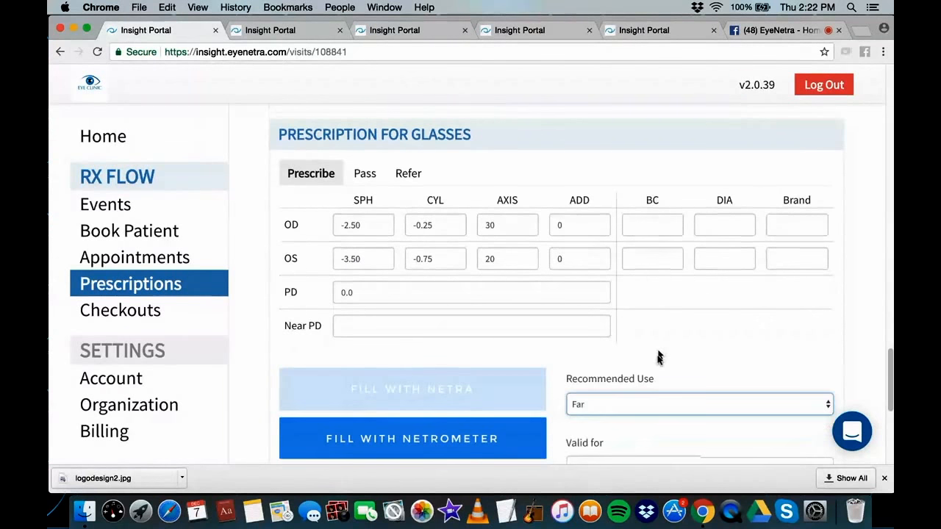
pyautogui.scroll(-3, 657, 358)
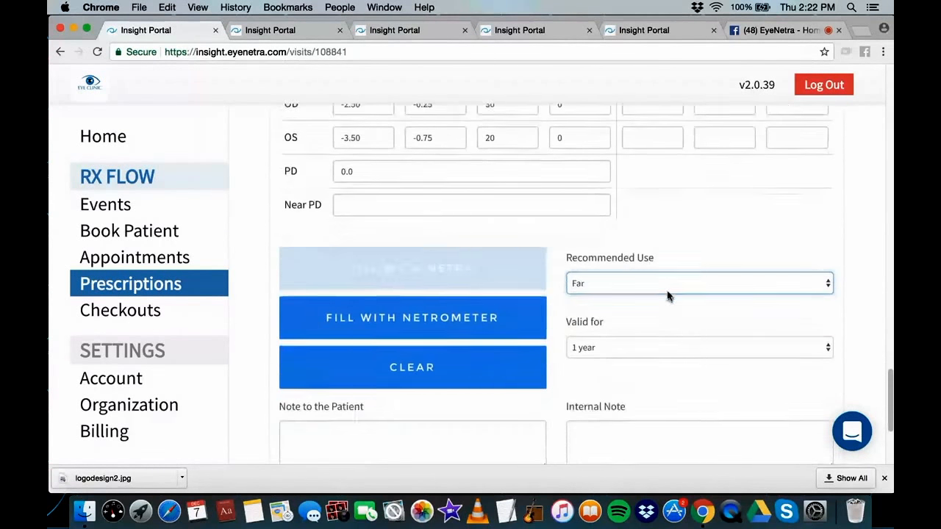
# Add a friendly patient note and internal note 'See him again in 1 year', then issue and email it
pyautogui.click(434, 416)
pyautogui.write('Stay cool, Jack')
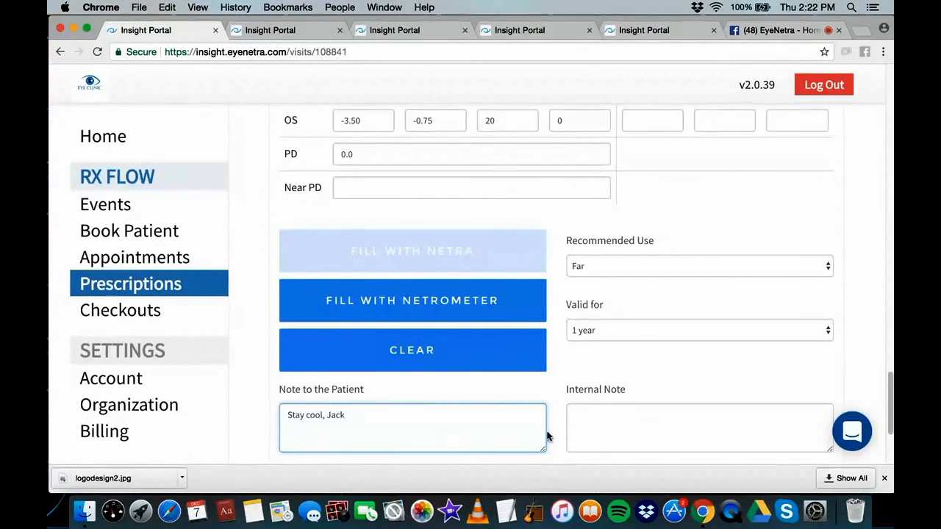
pyautogui.write('.')
pyautogui.click(655, 432)
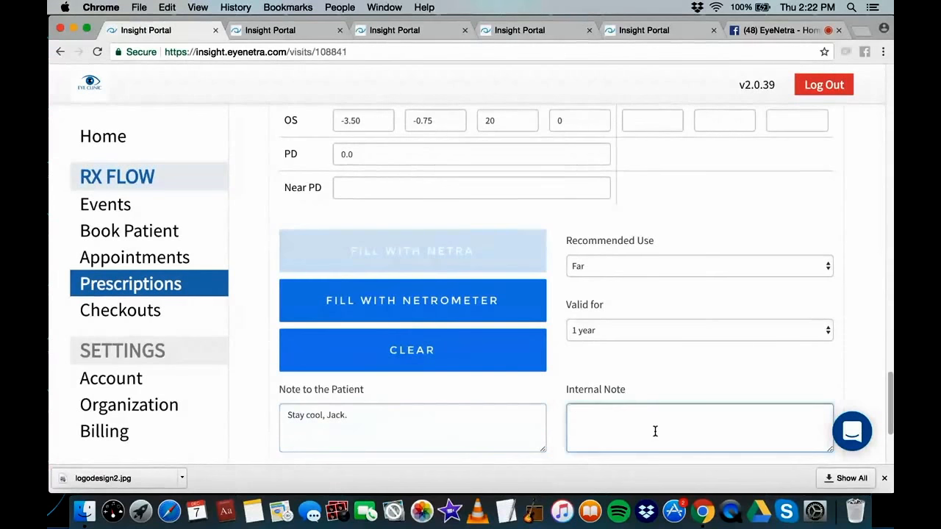
pyautogui.write('See him again in 1 ye')
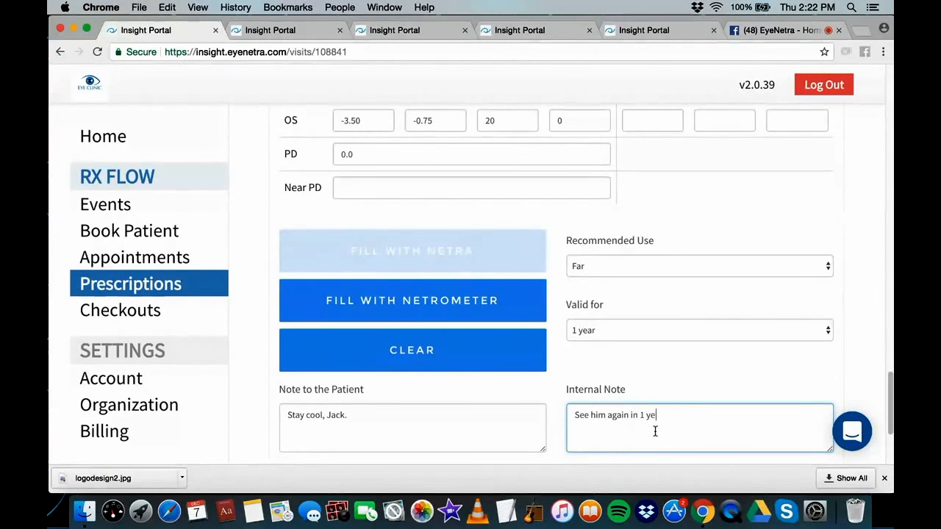
pyautogui.write('ar')
pyautogui.scroll(-2, 737, 391)
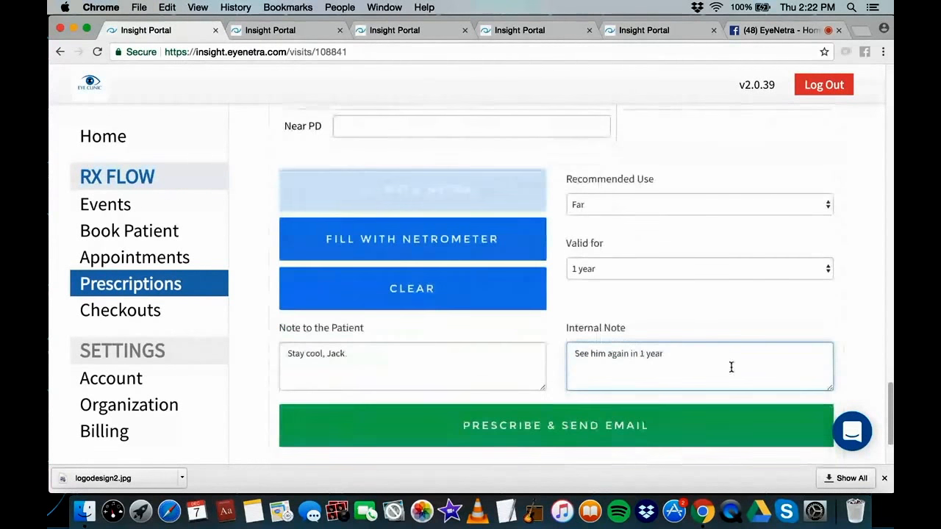
pyautogui.click(598, 435)
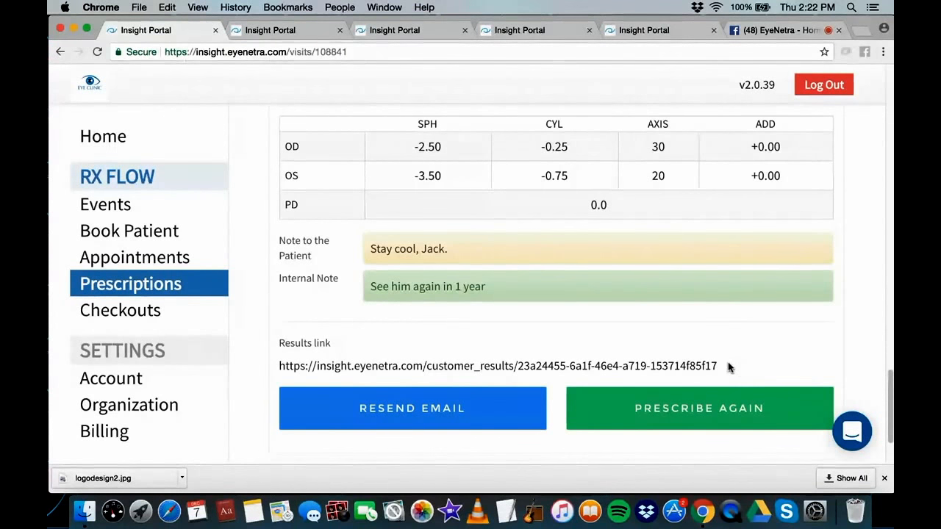
# Select the prescription's results link and open a new private browser window
pyautogui.moveTo(730, 368); pyautogui.dragTo(393, 359)
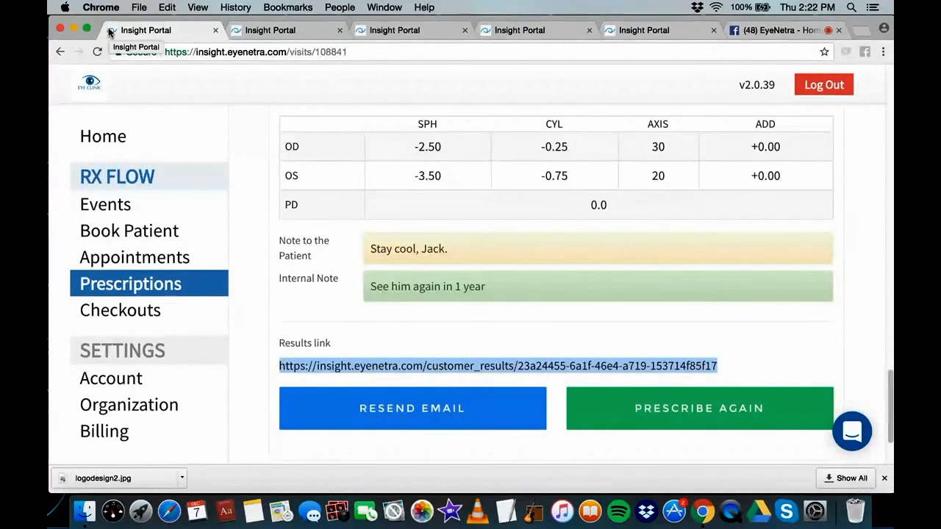
pyautogui.press('super+shift+n')
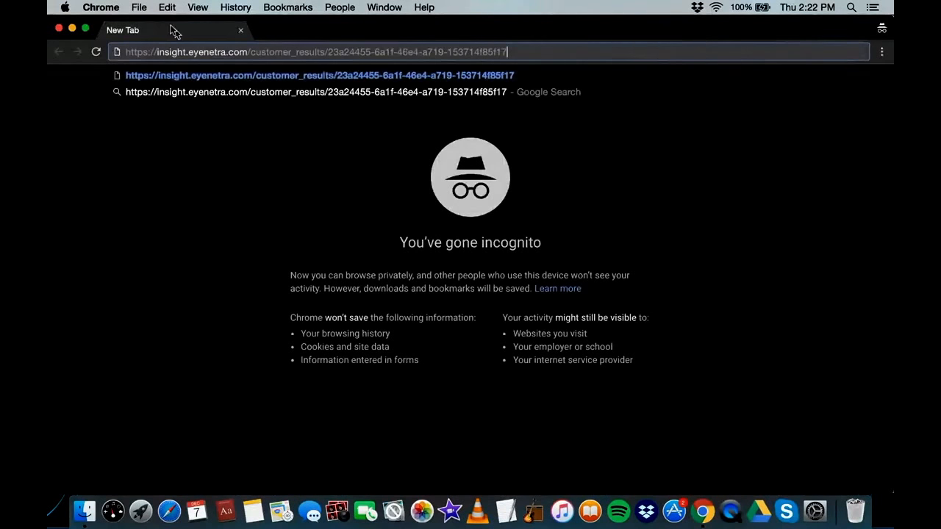
# Load the results link and log in by entering the patient's birthdate in the dropdowns
pyautogui.press('Return')
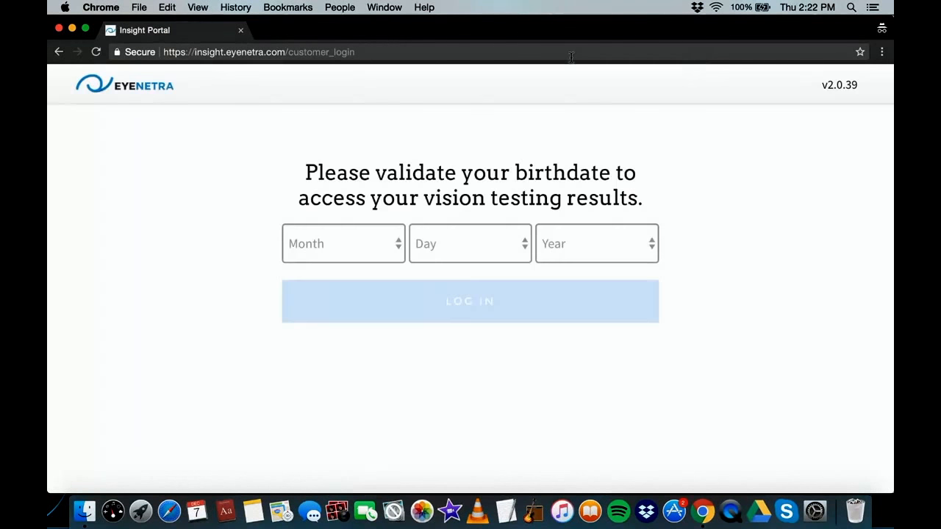
pyautogui.click(338, 243)
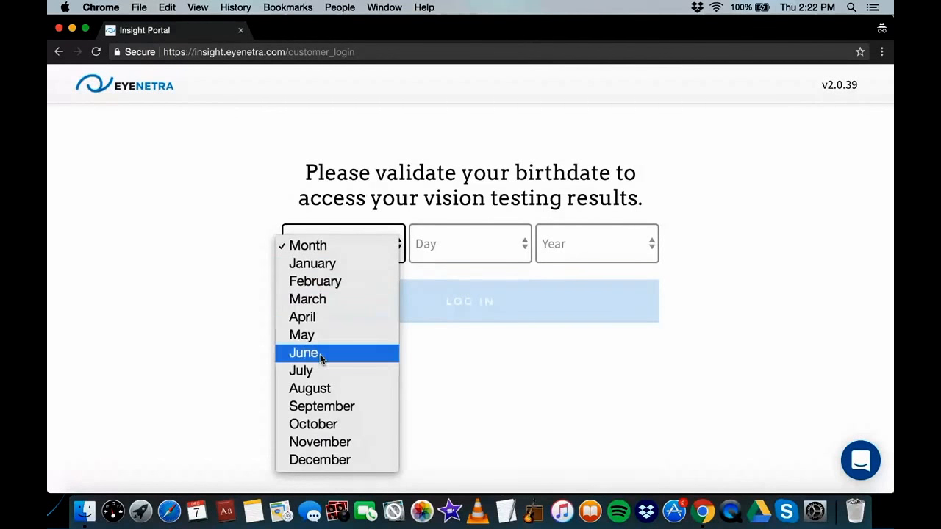
pyautogui.click(335, 265)
pyautogui.click(476, 244)
pyautogui.click(471, 263)
pyautogui.click(625, 244)
pyautogui.moveTo(592, 494)
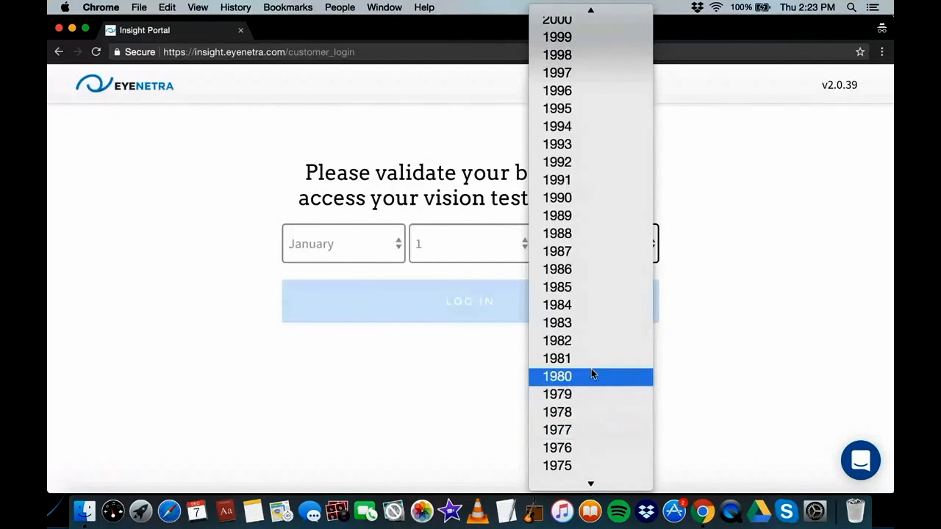
pyautogui.click(592, 372)
pyautogui.click(477, 309)
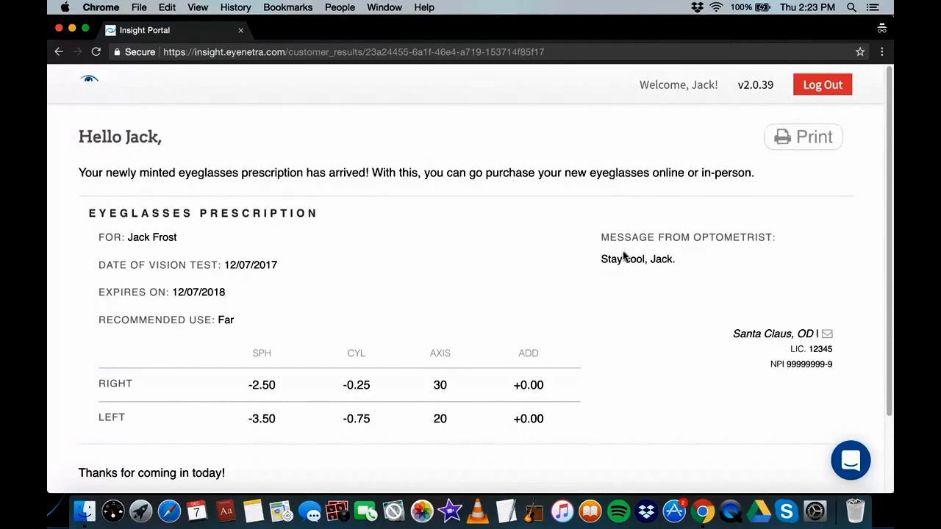
# Scroll through the patient's Far-use eyeglasses prescription, expiring 12/07/2018, with the optometrist's message
pyautogui.scroll(-1, 836, 280)
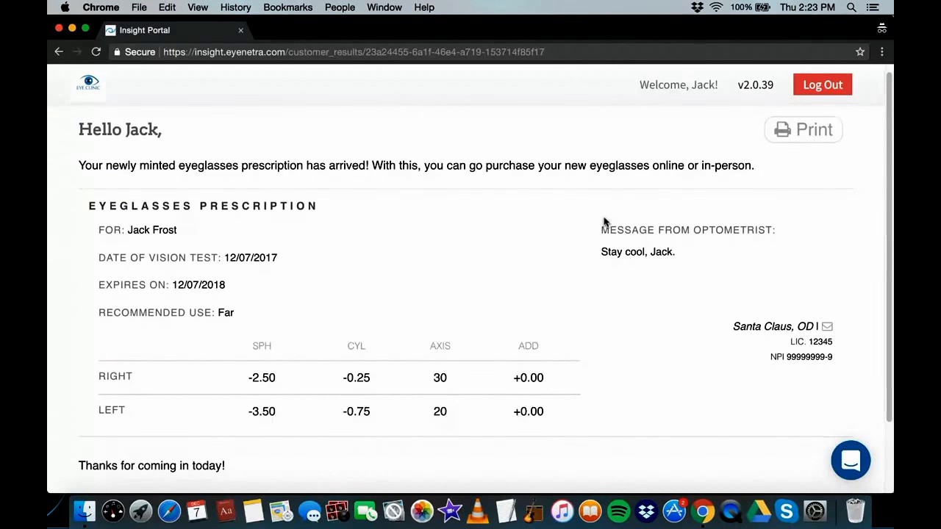
pyautogui.scroll(-3, 584, 255)
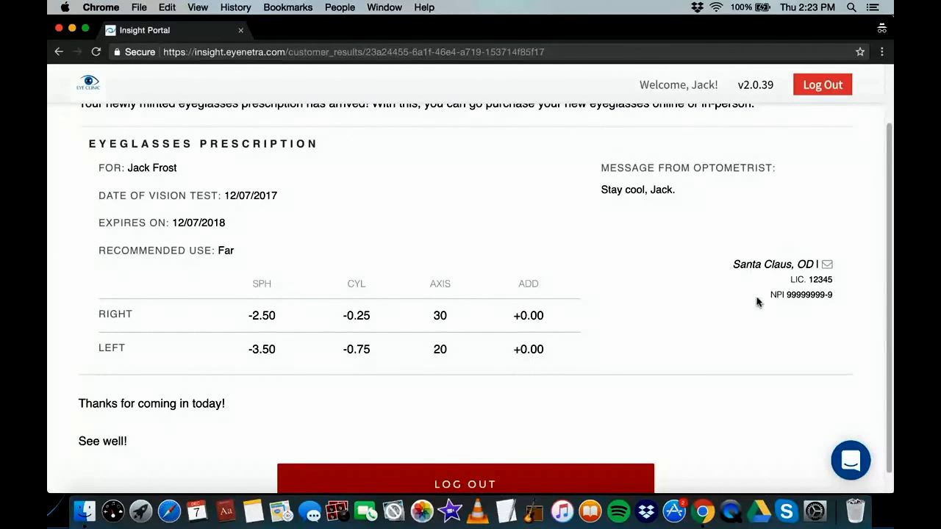
pyautogui.scroll(-1, 277, 279)
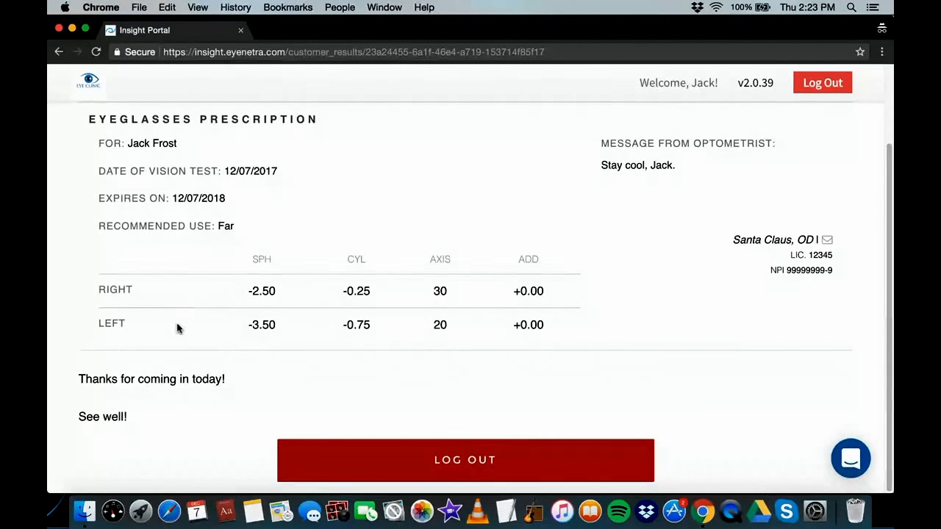
pyautogui.scroll(3, 394, 386)
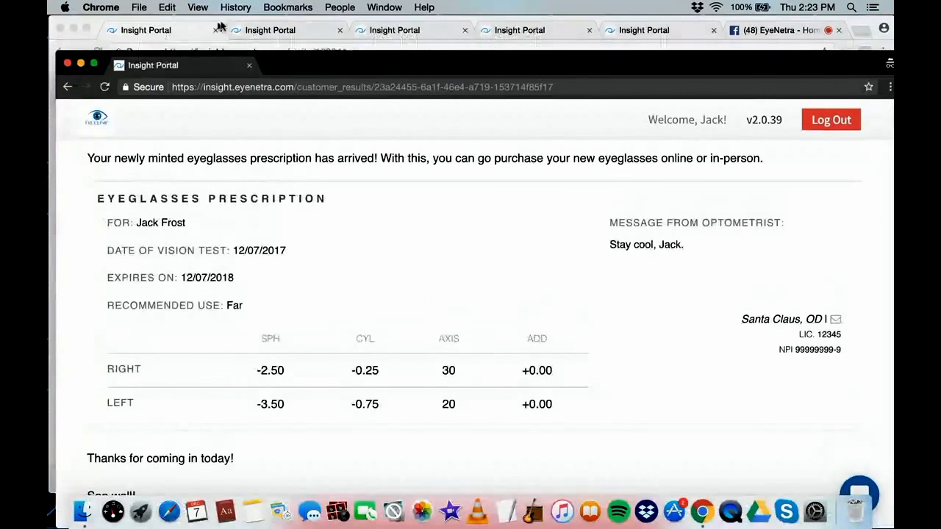
# Bring the clinic portal window forward and show the Events list, including Holiday Open House and North Pole Health Fair
pyautogui.click(197, 34)
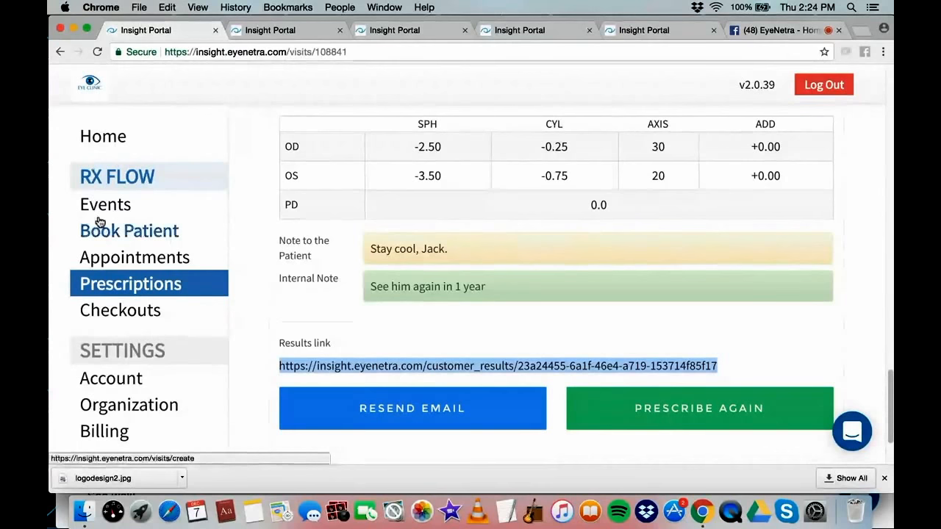
pyautogui.click(106, 174)
pyautogui.click(105, 203)
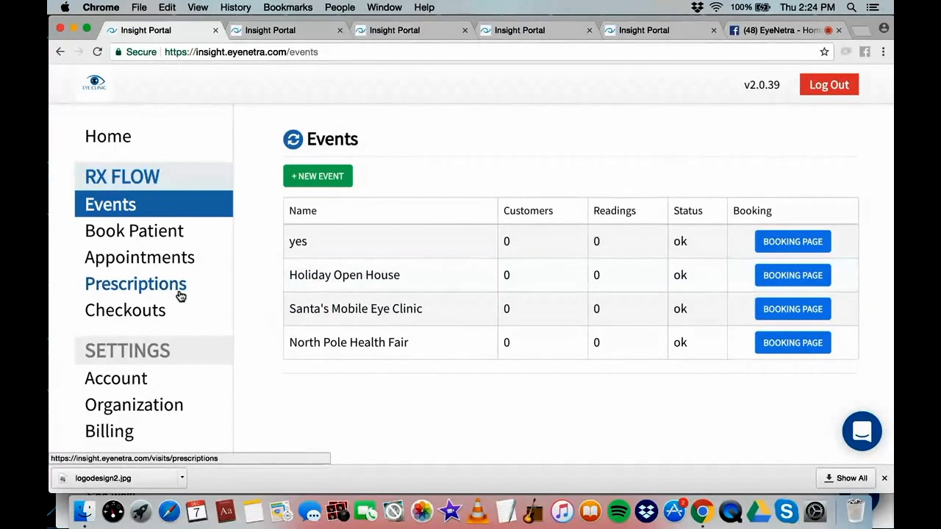
# Set the comprehensive eye exam checkout price to $75.00 and open the Billing settings
pyautogui.click(147, 314)
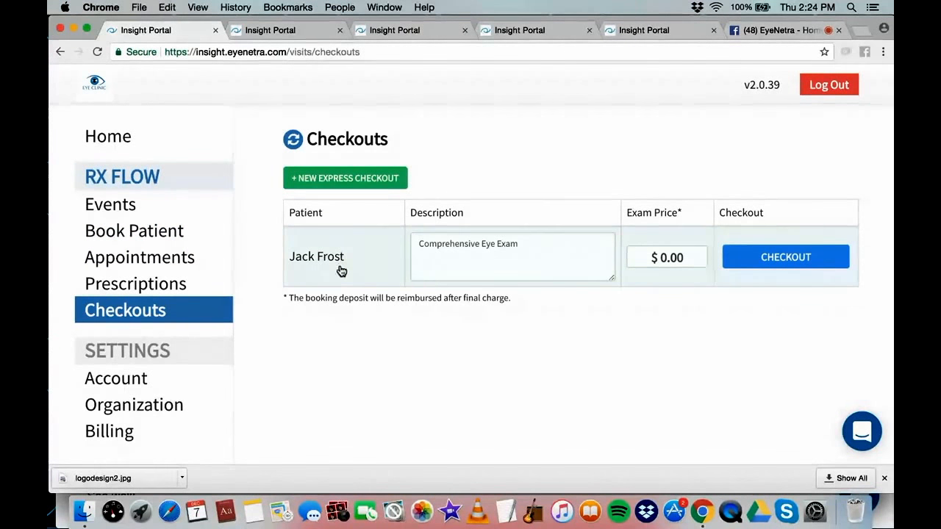
pyautogui.click(516, 246)
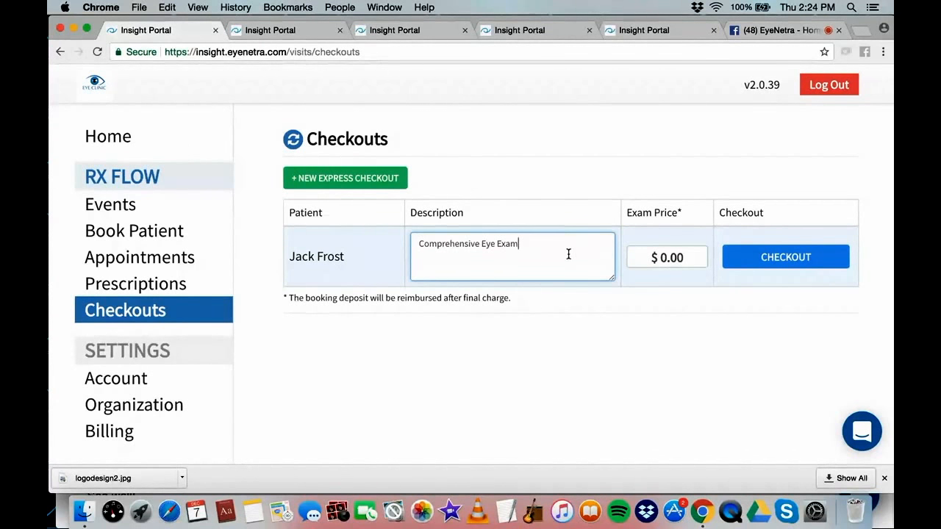
pyautogui.click(701, 254)
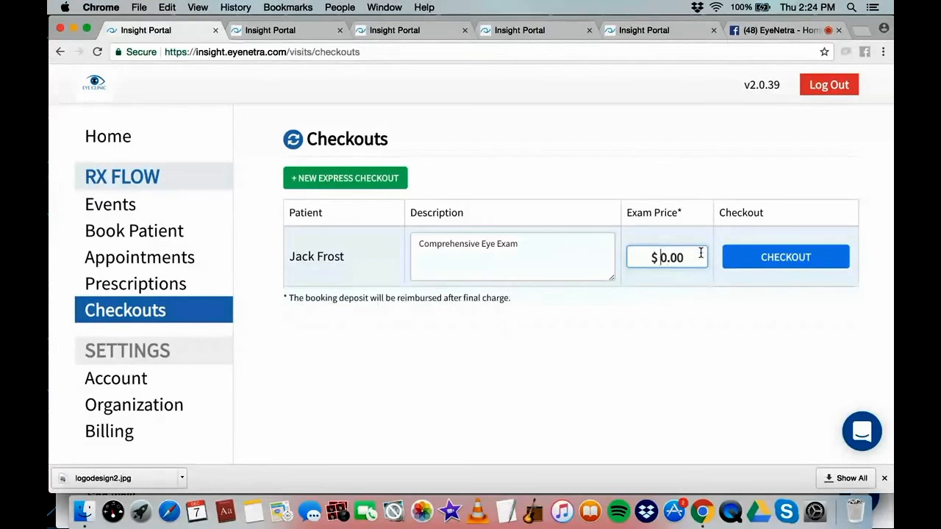
pyautogui.write('75')
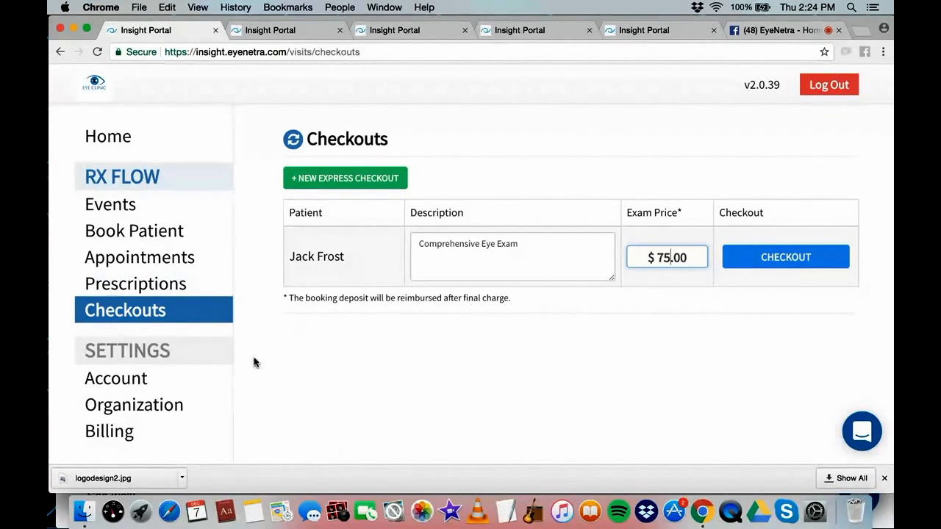
pyautogui.click(126, 432)
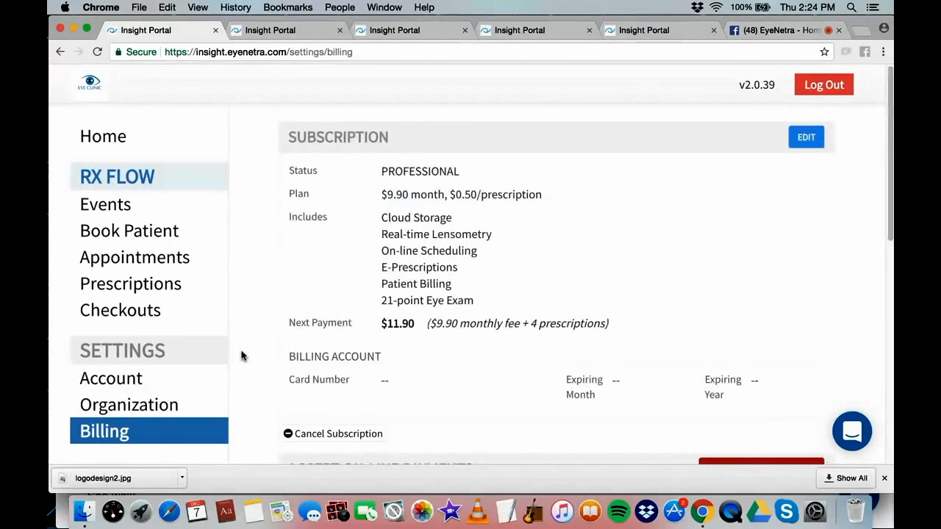
# Review the PROFESSIONAL subscription and on-line payment details, return home, then switch to the Facebook live-stream page
pyautogui.scroll(-5, 420, 340)
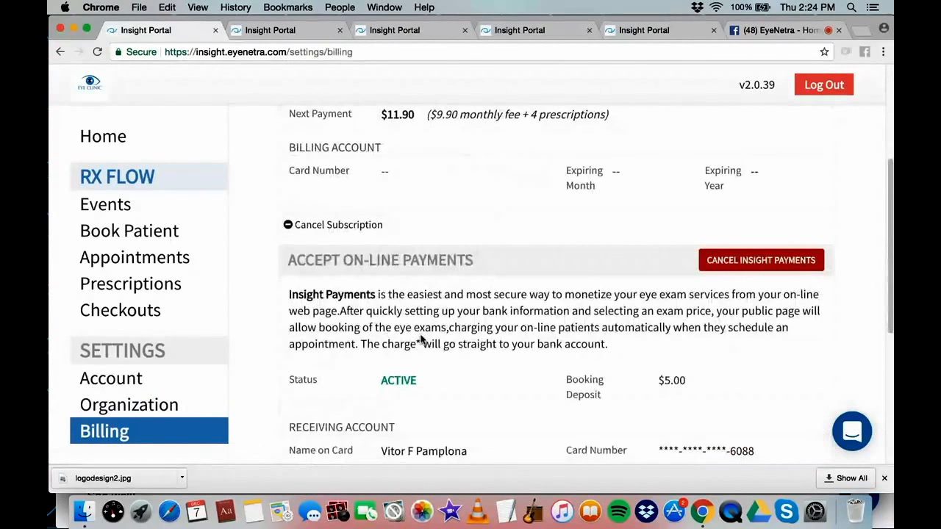
pyautogui.scroll(-3, 599, 284)
pyautogui.scroll(1, 580, 277)
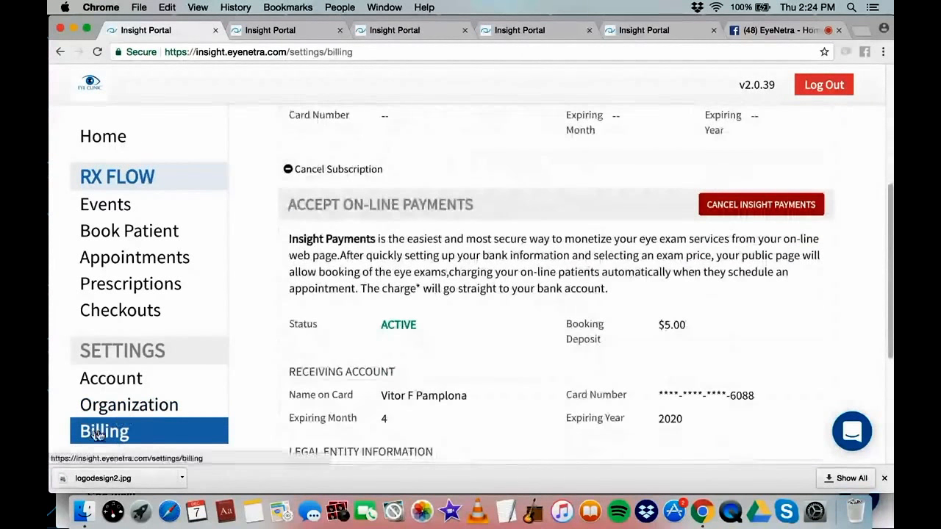
pyautogui.scroll(-4, 412, 221)
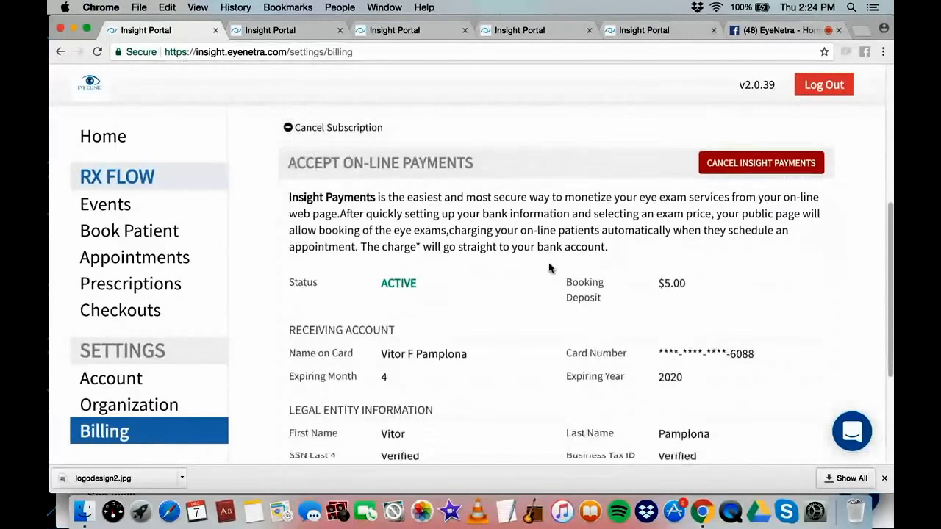
pyautogui.scroll(-1, 601, 303)
pyautogui.scroll(12, 544, 286)
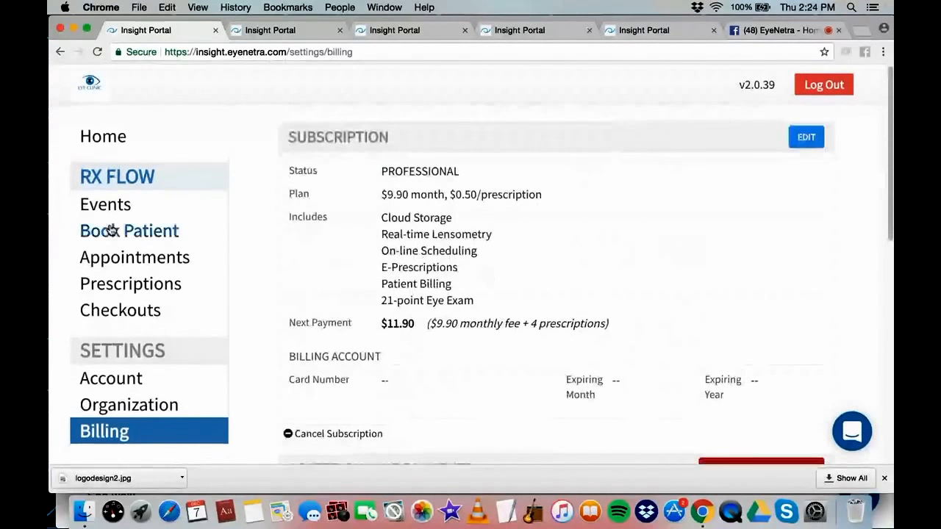
pyautogui.click(107, 139)
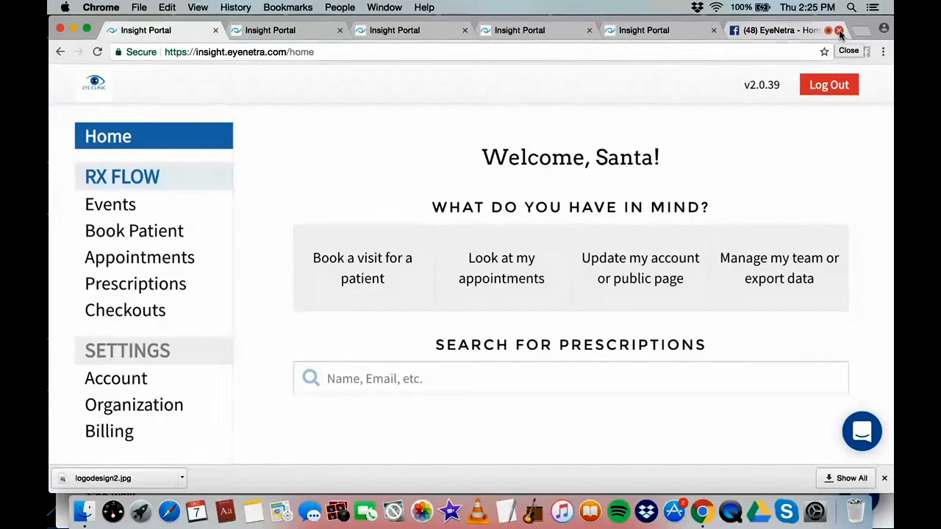
pyautogui.click(811, 33)
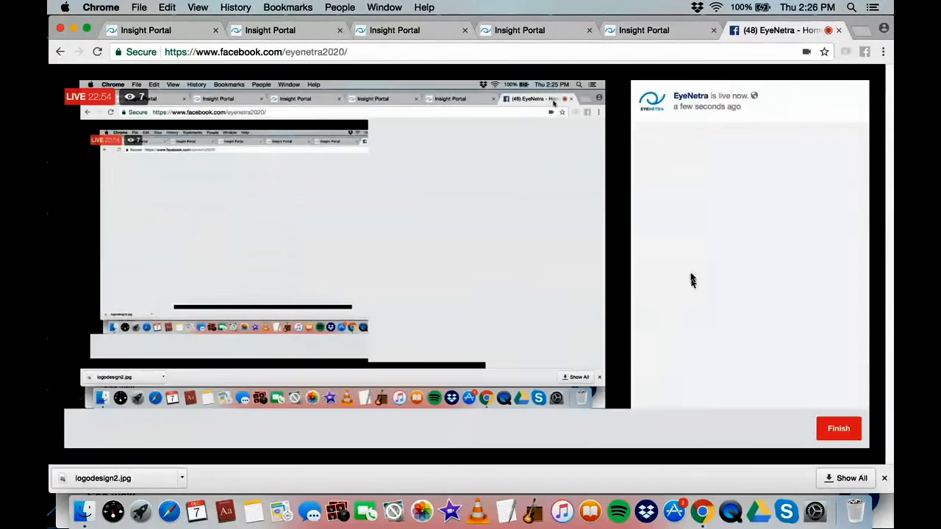